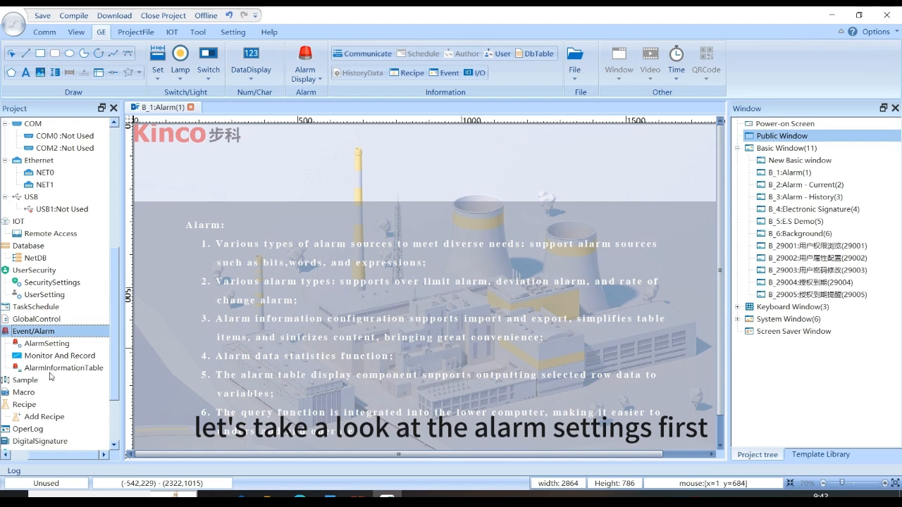
Open the alarm settings to view them, and open the alarm information table.
{"action": "double_click", "coordinate": [54, 343]}
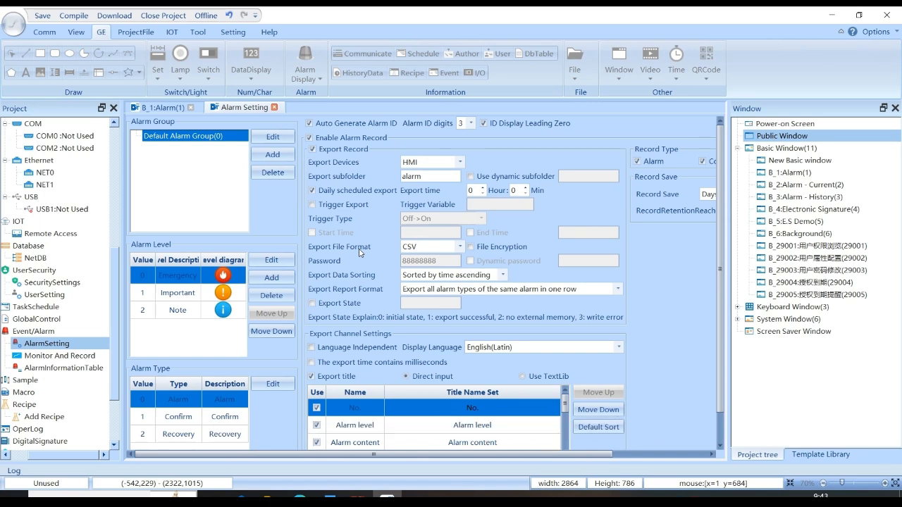
{"action": "left_click", "coordinate": [67, 370]}
{"action": "double_click", "coordinate": [68, 369]}
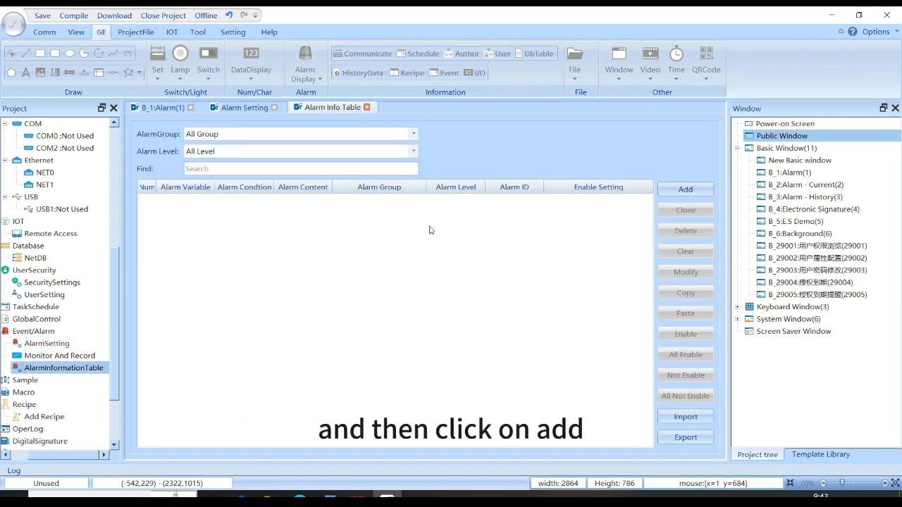
Examine the off-limit, deviation and change rate alarm options of a new Word-type alarm entry.
{"action": "left_click", "coordinate": [686, 190]}
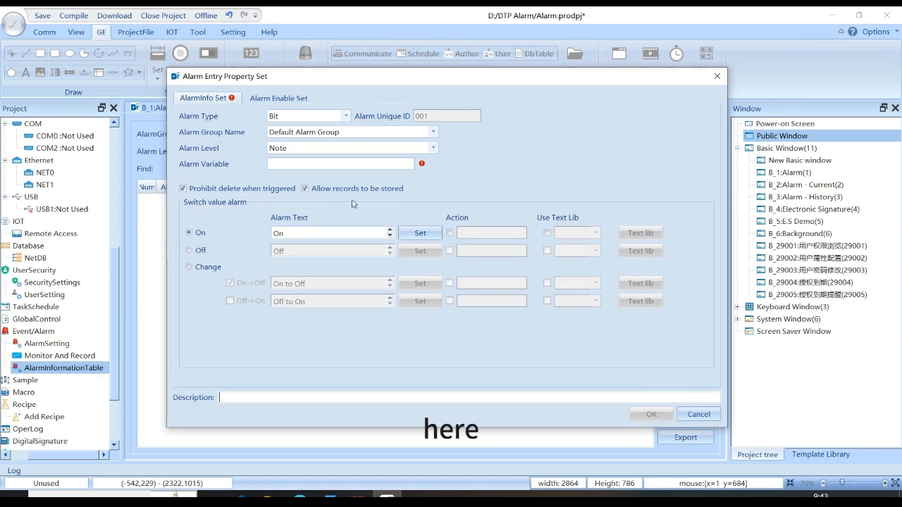
{"action": "left_click", "coordinate": [310, 115]}
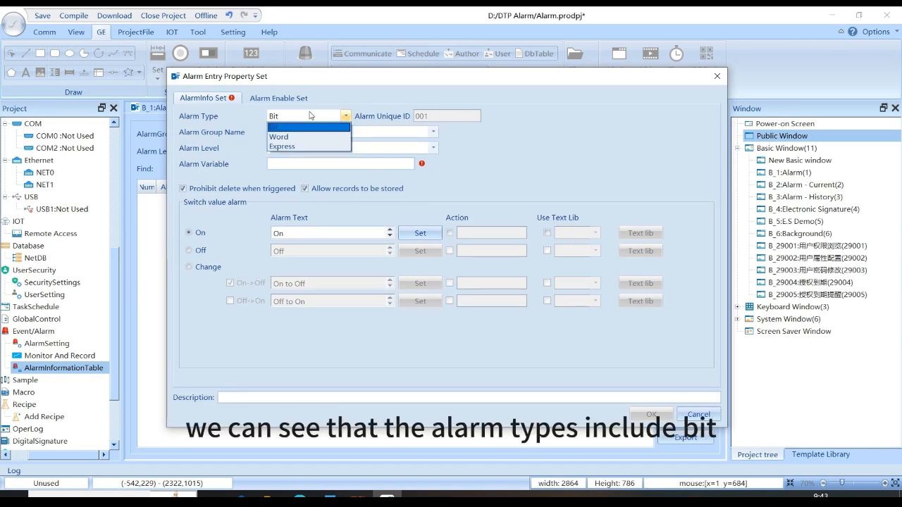
{"action": "left_click", "coordinate": [275, 136]}
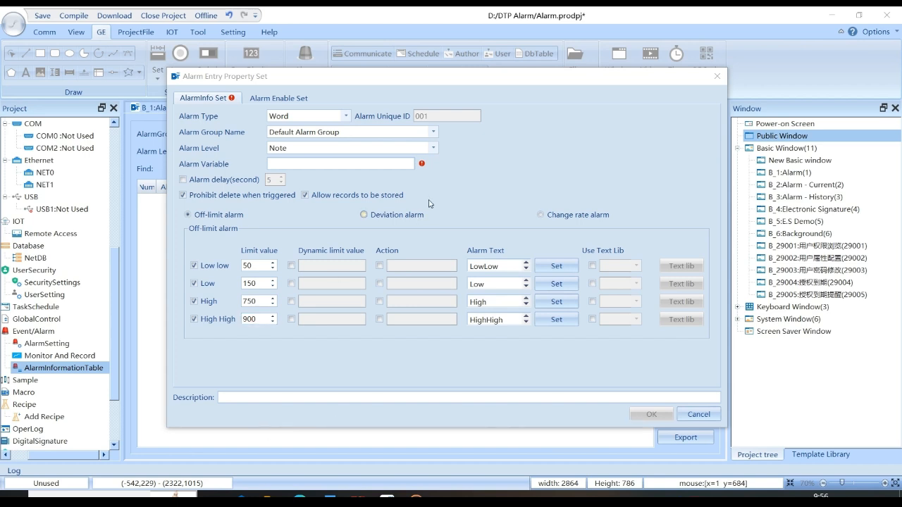
{"action": "left_click", "coordinate": [393, 215]}
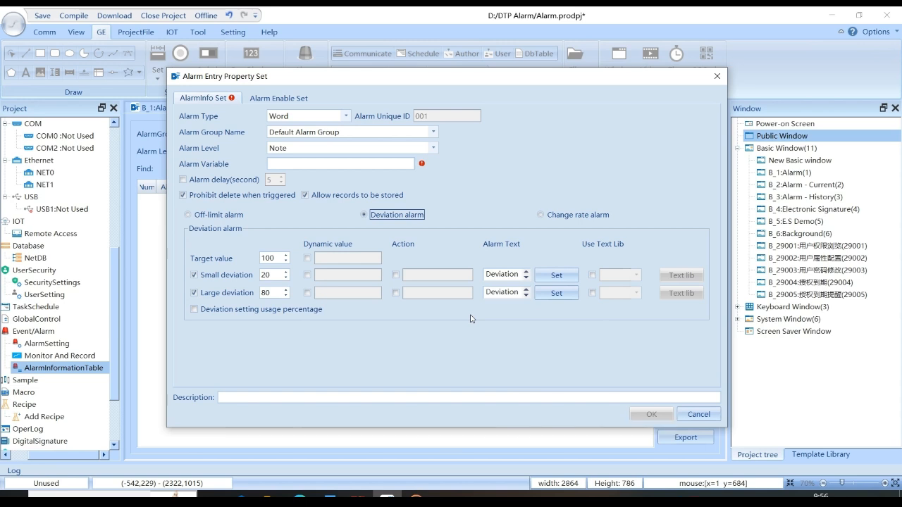
{"action": "left_click", "coordinate": [554, 217]}
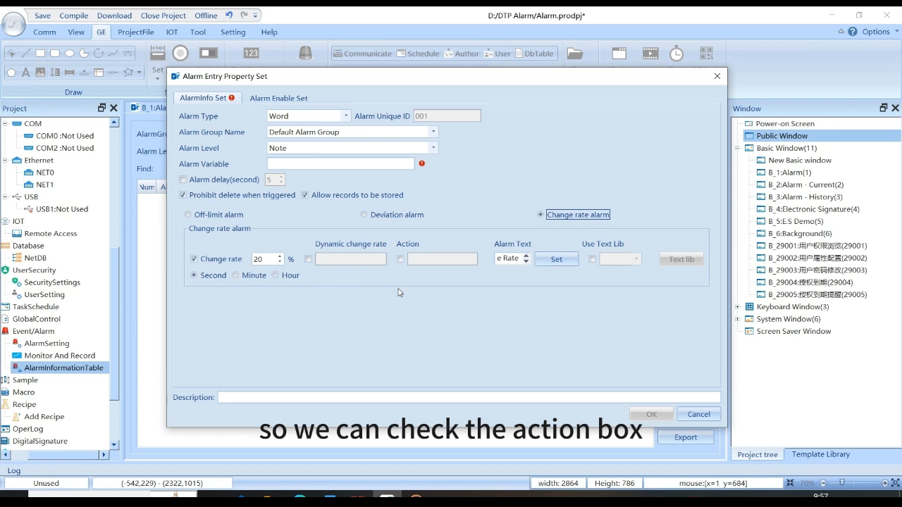
Enable Trigger, Confirm and Recovery actions for the change rate alarm and open the Trigger action's settings.
{"action": "left_click", "coordinate": [401, 259]}
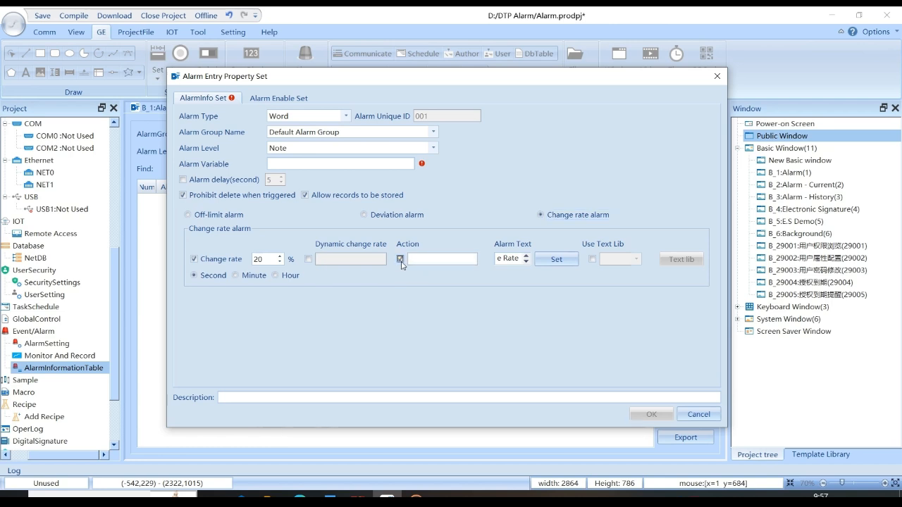
{"action": "left_click", "coordinate": [440, 260]}
{"action": "left_click", "coordinate": [375, 236]}
{"action": "left_click", "coordinate": [375, 252]}
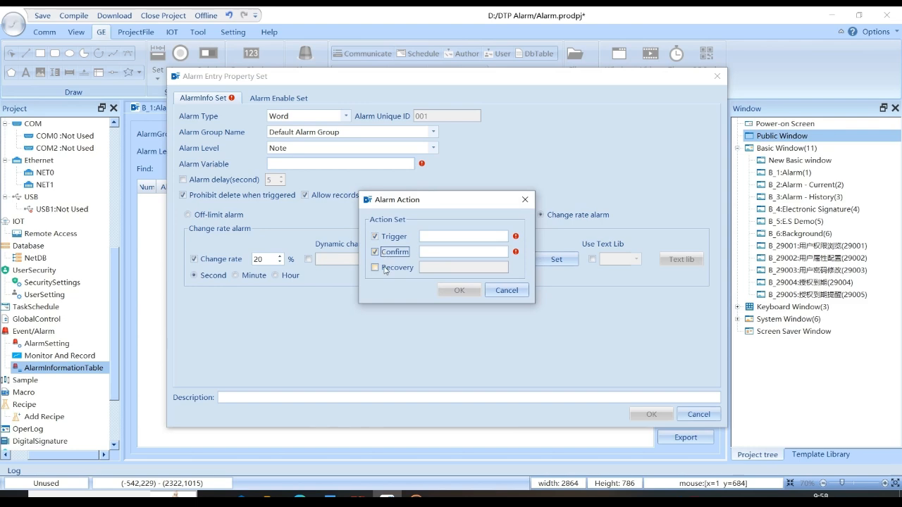
{"action": "left_click", "coordinate": [384, 267]}
{"action": "left_click", "coordinate": [484, 236]}
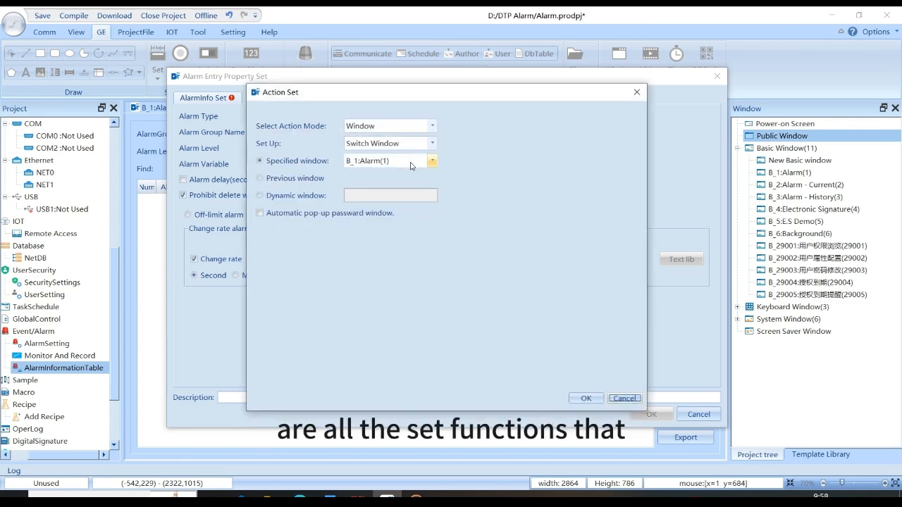
Look over the Switch Window action's specified window setting, and discard the actions and the unfinished alarm entry.
{"action": "left_click", "coordinate": [410, 167]}
{"action": "left_click", "coordinate": [411, 166]}
{"action": "left_click", "coordinate": [410, 166]}
{"action": "left_click", "coordinate": [411, 166]}
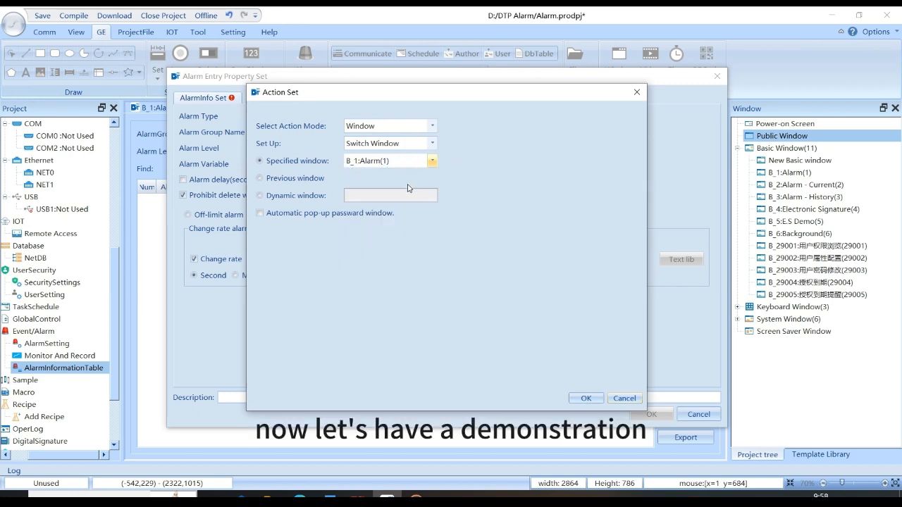
{"action": "left_click", "coordinate": [636, 400]}
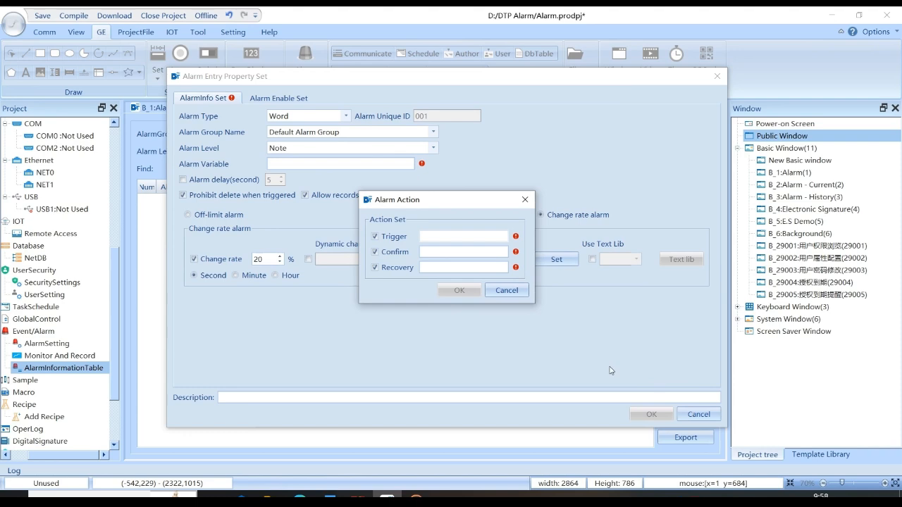
{"action": "left_click", "coordinate": [505, 290]}
{"action": "left_click", "coordinate": [698, 414]}
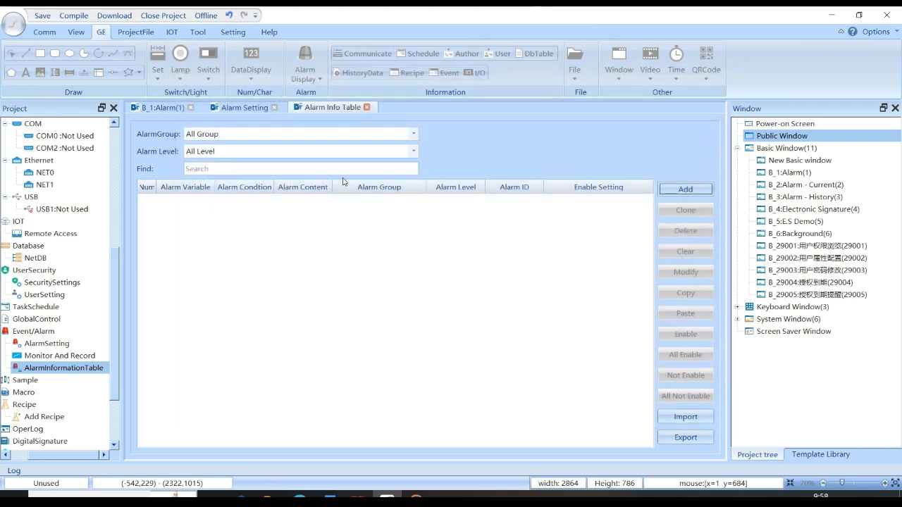
Add a Bit-type alarm entry and bind its alarm variable to AlarmBit.
{"action": "left_click", "coordinate": [689, 191]}
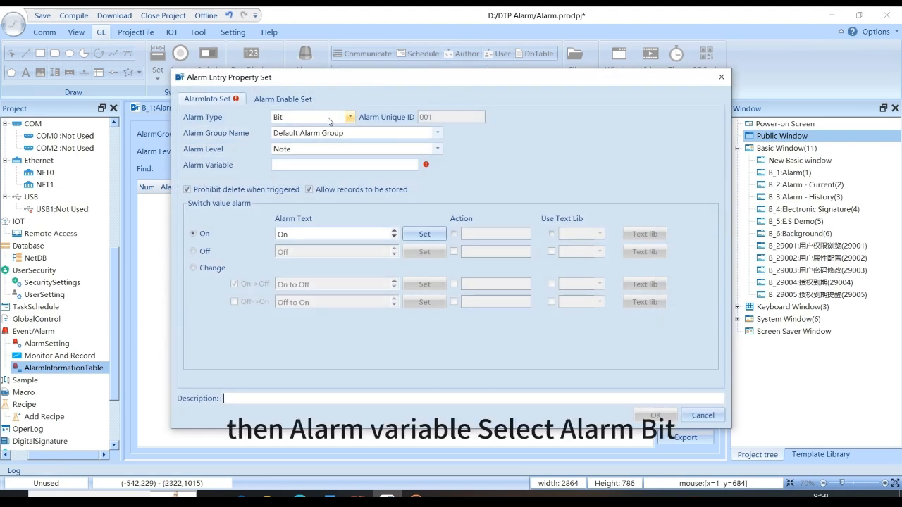
{"action": "left_click", "coordinate": [308, 172]}
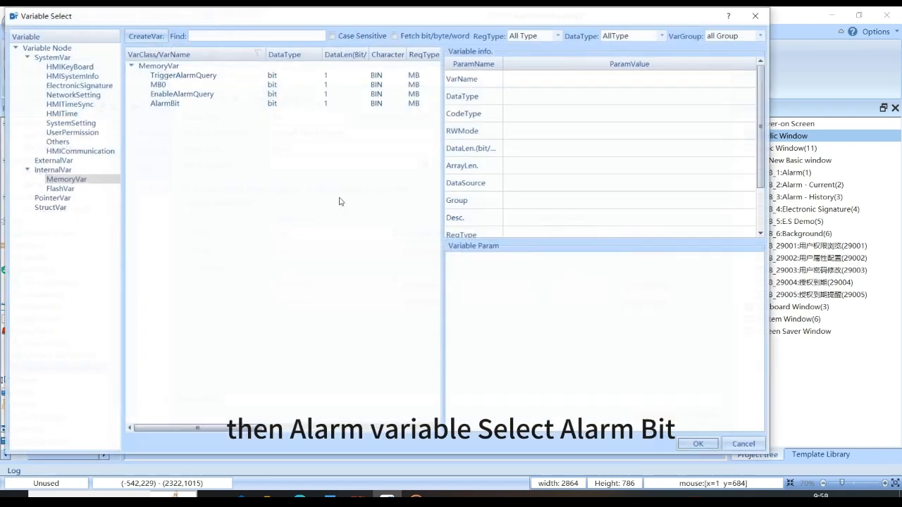
{"action": "left_click", "coordinate": [164, 103]}
{"action": "left_click", "coordinate": [697, 444]}
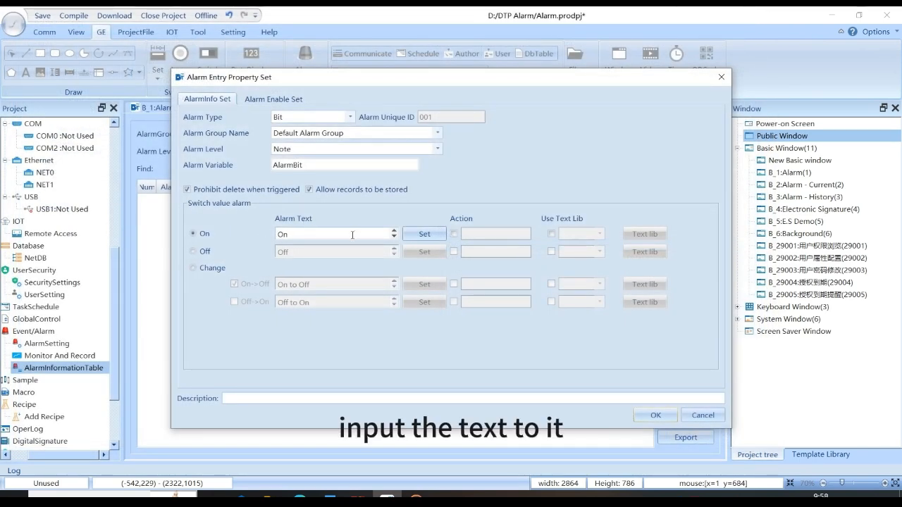
Set the On alarm text to "Alarm Bit Trigger" and save the alarm entry.
{"action": "left_click_drag", "start_coordinate": [352, 235], "coordinate": [269, 239]}
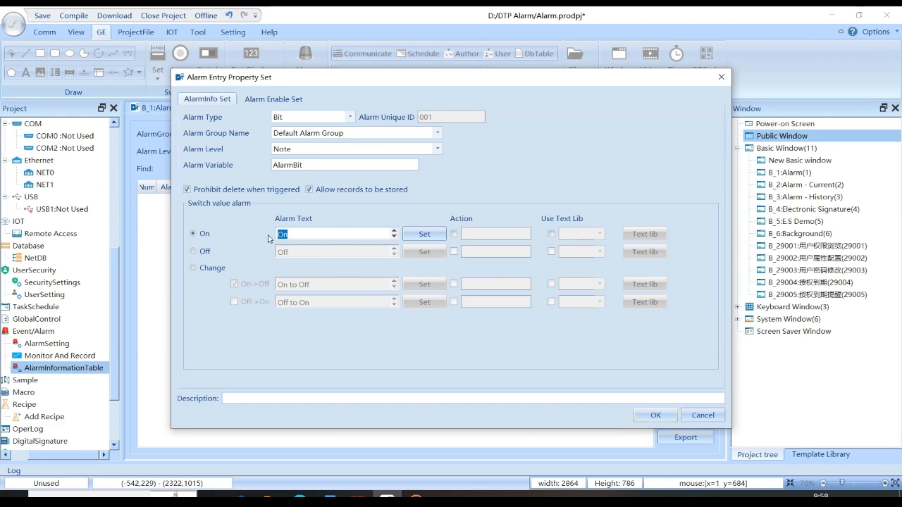
{"action": "type", "text": "Alarm"}
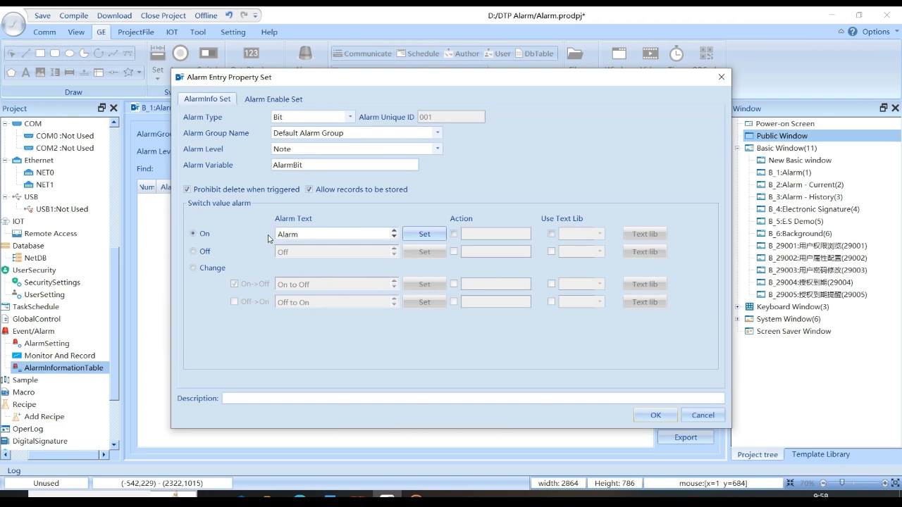
{"action": "type", "text": " Bit Trigger"}
{"action": "left_click", "coordinate": [655, 416]}
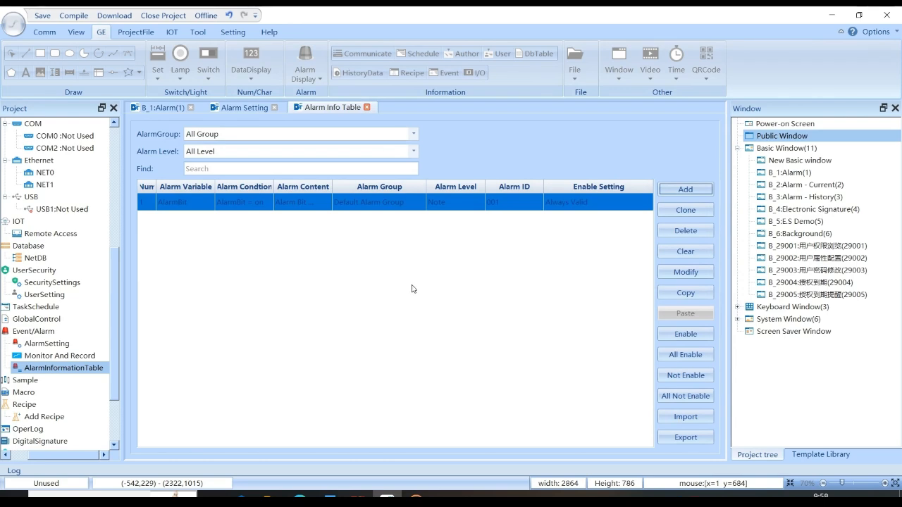
{"action": "left_click", "coordinate": [374, 289]}
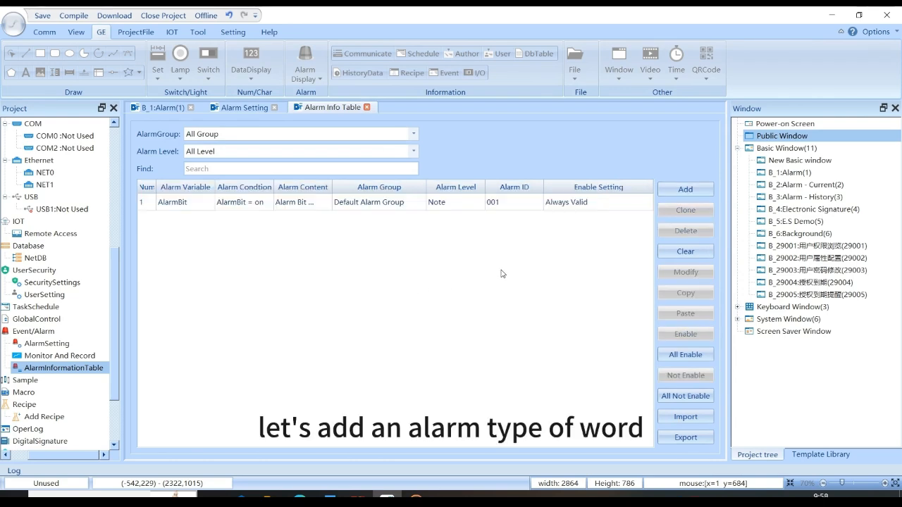
Add a Word-type off-limit alarm entry and bind its alarm variable to AlarmWord.
{"action": "left_click", "coordinate": [673, 188]}
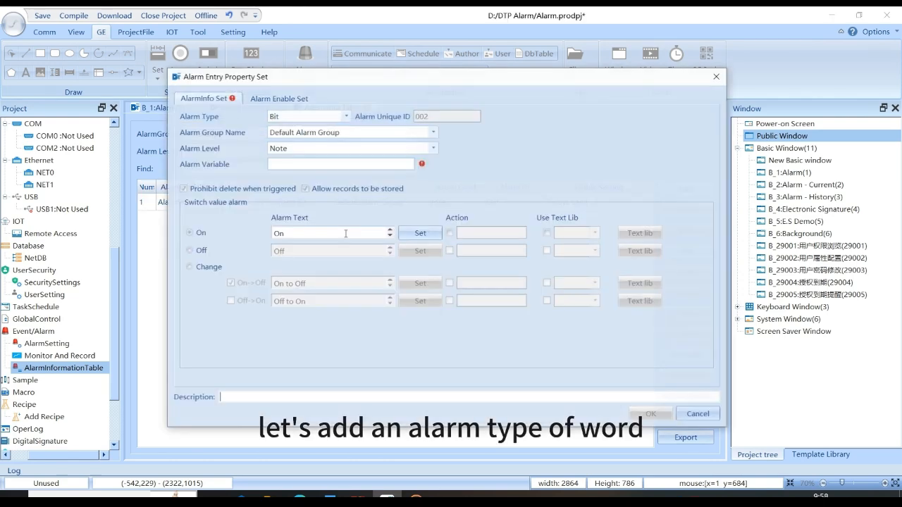
{"action": "left_click", "coordinate": [311, 120]}
{"action": "left_click", "coordinate": [308, 149]}
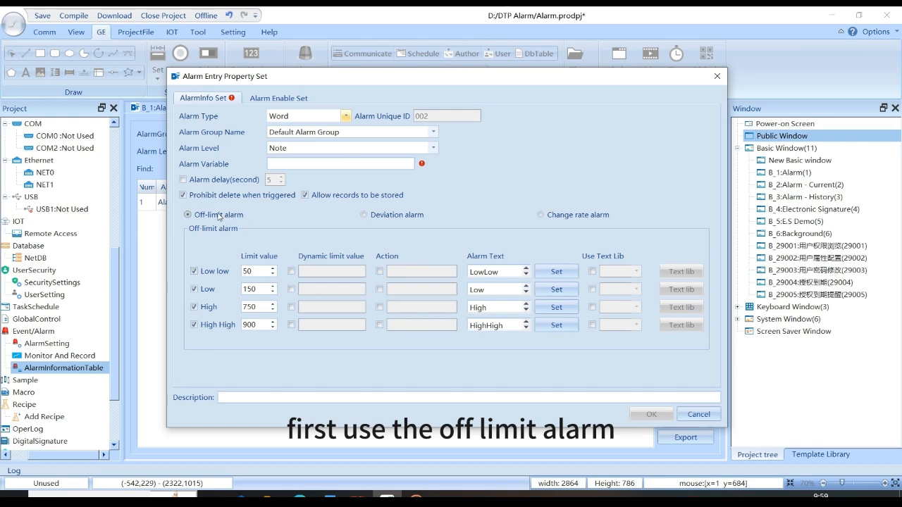
{"action": "double_click", "coordinate": [303, 165]}
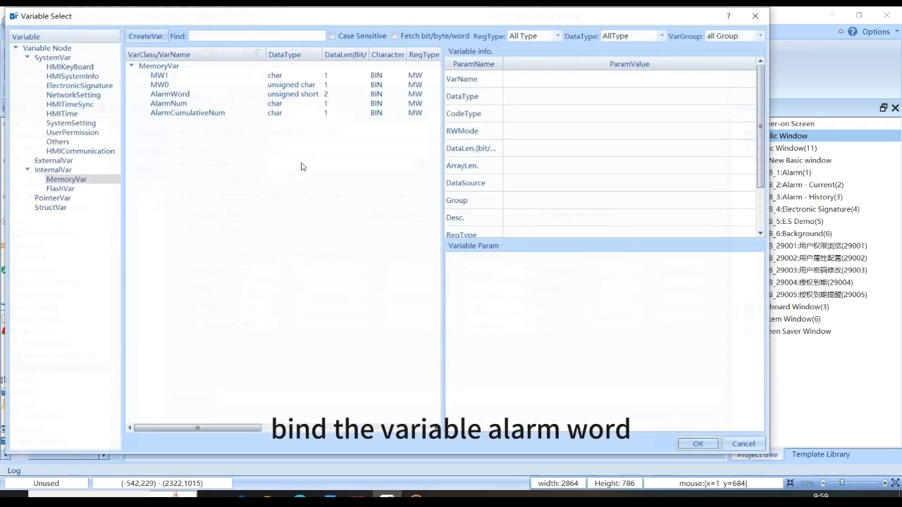
{"action": "left_click", "coordinate": [179, 97]}
{"action": "left_click", "coordinate": [698, 444]}
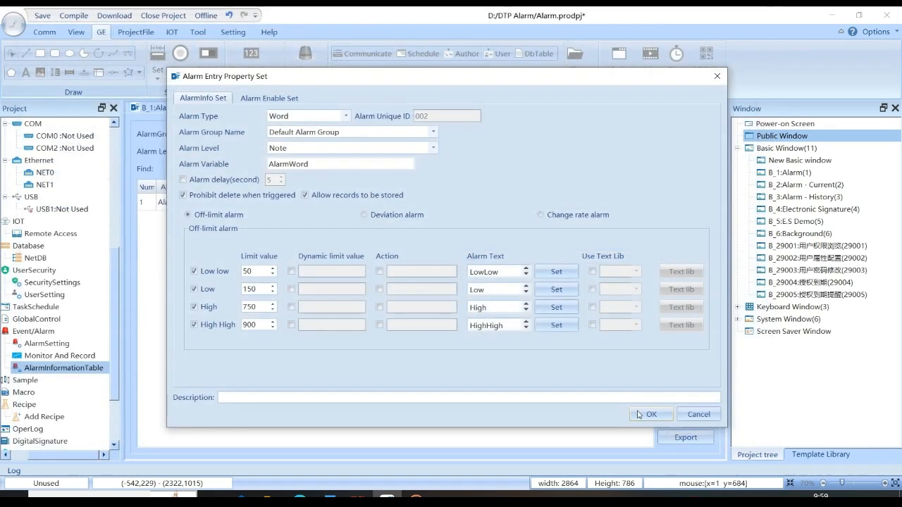
Disable the Low low and High High limits, set Low to 100 and High to 150, and save the entry.
{"action": "left_click", "coordinate": [210, 277]}
{"action": "left_click", "coordinate": [205, 327]}
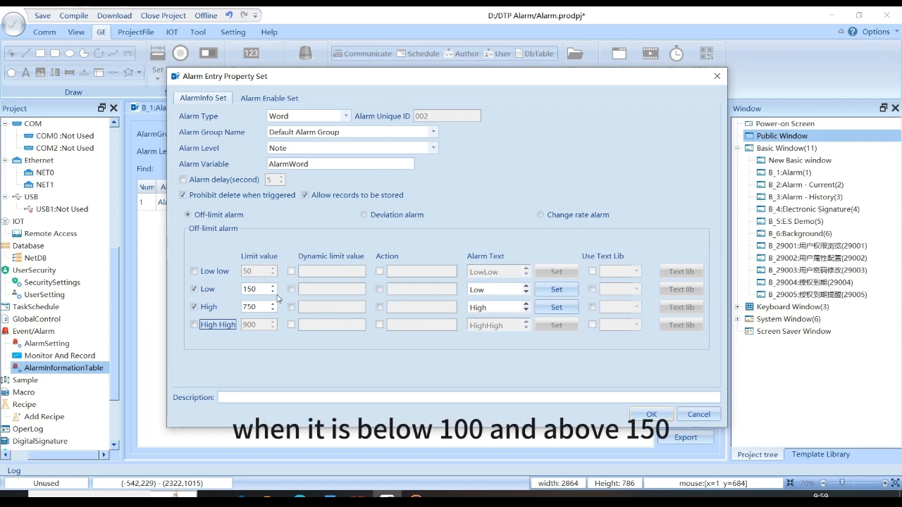
{"action": "left_click_drag", "start_coordinate": [273, 290], "coordinate": [241, 293]}
{"action": "type", "text": "1"}
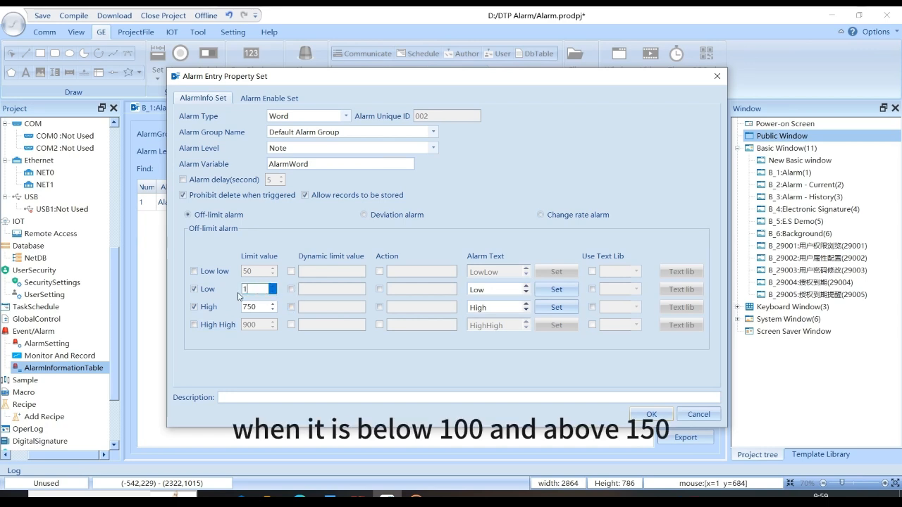
{"action": "type", "text": "900"}
{"action": "left_click_drag", "start_coordinate": [258, 308], "coordinate": [235, 311]}
{"action": "type", "text": "150"}
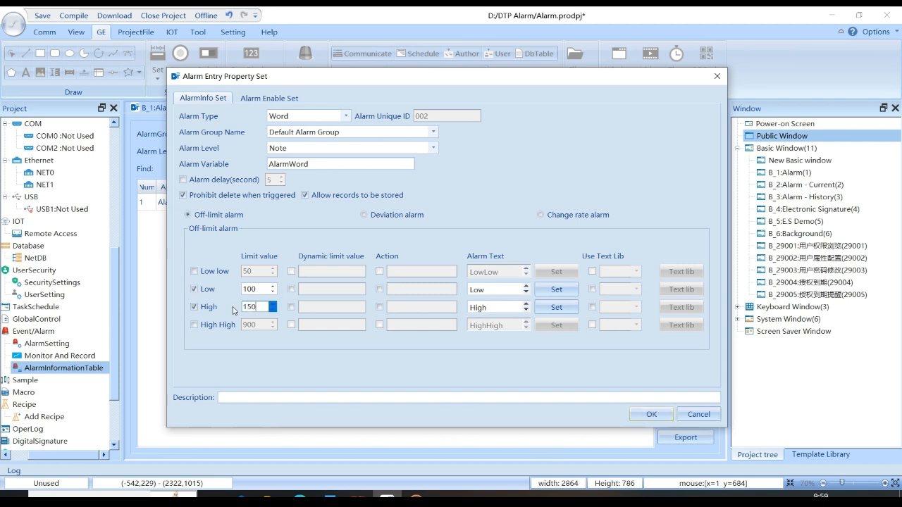
{"action": "left_click", "coordinate": [650, 414]}
Add a Word-type deviation alarm entry and bind its alarm variable to AlarmWord.
{"action": "left_click", "coordinate": [694, 192]}
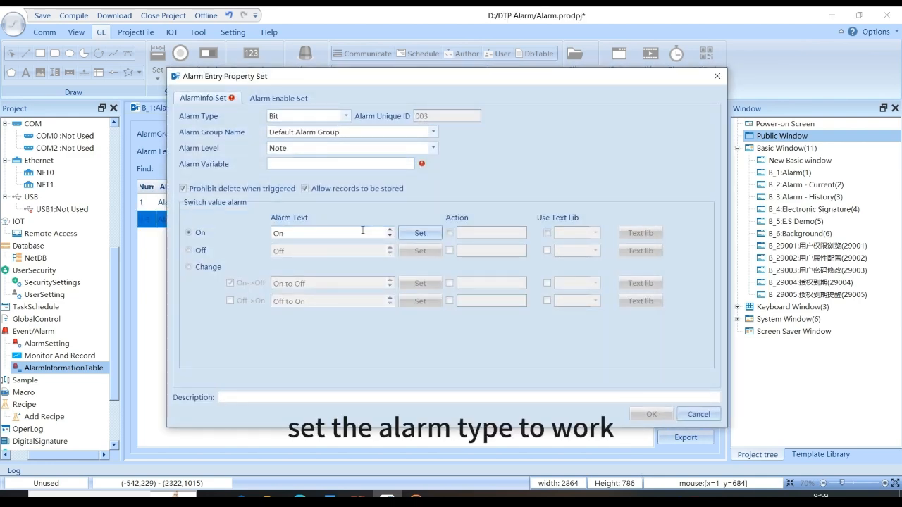
{"action": "left_click", "coordinate": [318, 117]}
{"action": "left_click", "coordinate": [312, 137]}
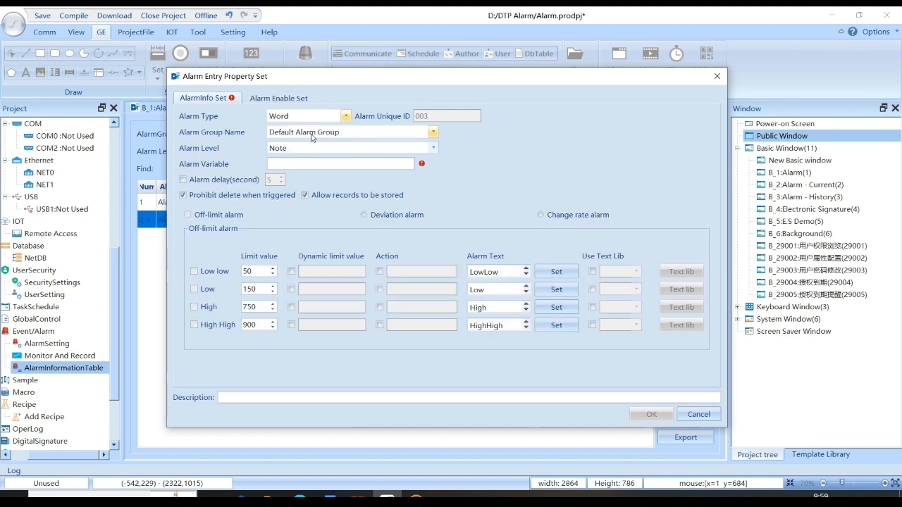
{"action": "left_click", "coordinate": [380, 217]}
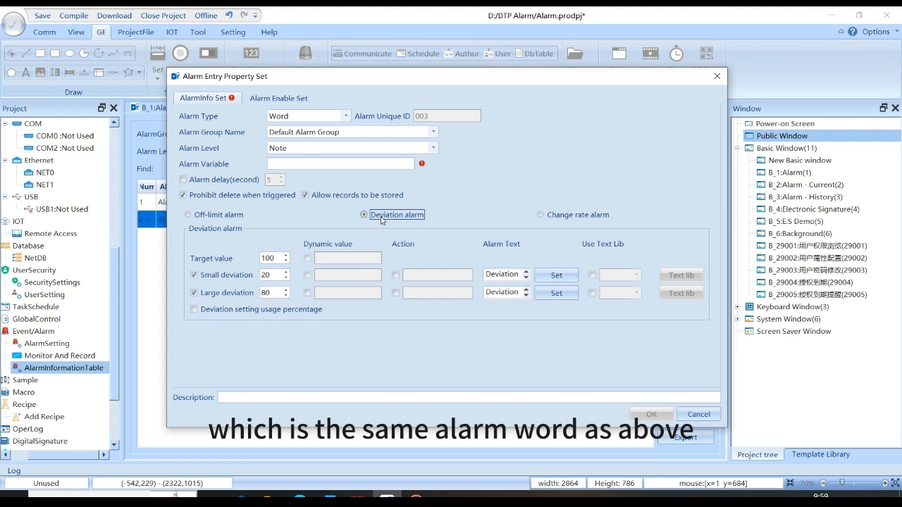
{"action": "left_click", "coordinate": [317, 162]}
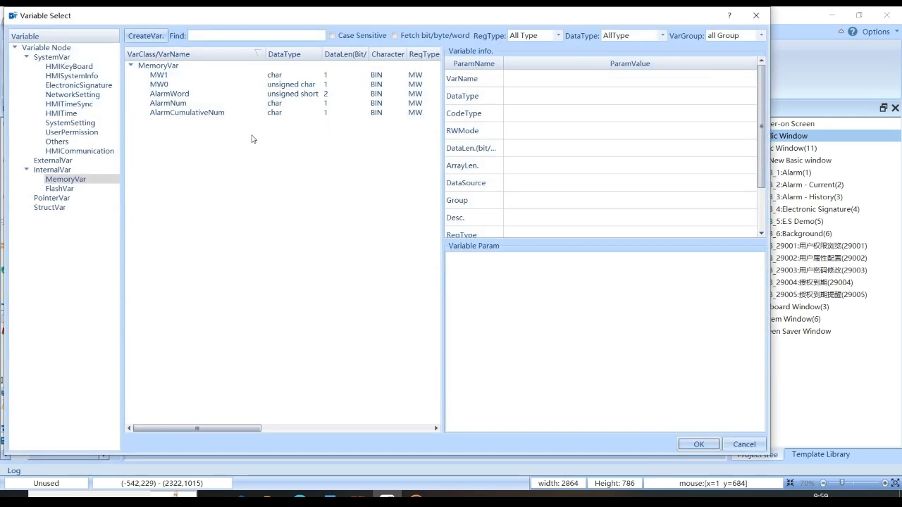
{"action": "left_click", "coordinate": [199, 94]}
{"action": "left_click", "coordinate": [698, 444]}
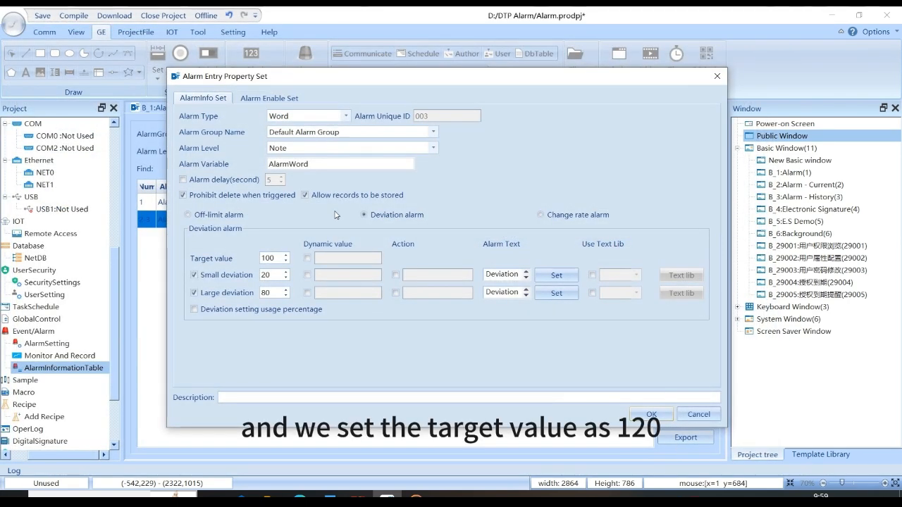
Set the target value to 120, small deviation to 5 and large deviation to 10, and save the deviation alarm.
{"action": "left_click_drag", "start_coordinate": [288, 258], "coordinate": [256, 259]}
{"action": "type", "text": "120"}
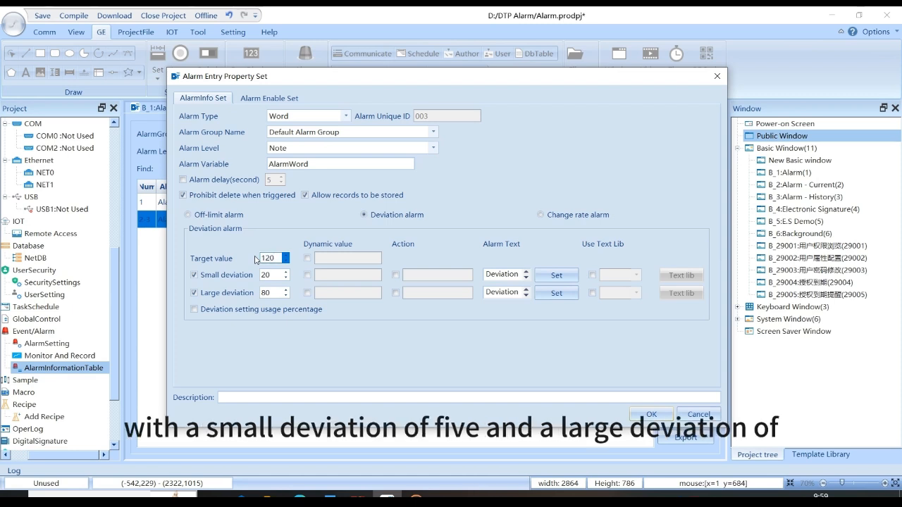
{"action": "left_click_drag", "start_coordinate": [280, 275], "coordinate": [254, 280]}
{"action": "type", "text": "5"}
{"action": "left_click_drag", "start_coordinate": [282, 292], "coordinate": [255, 297]}
{"action": "type", "text": "10"}
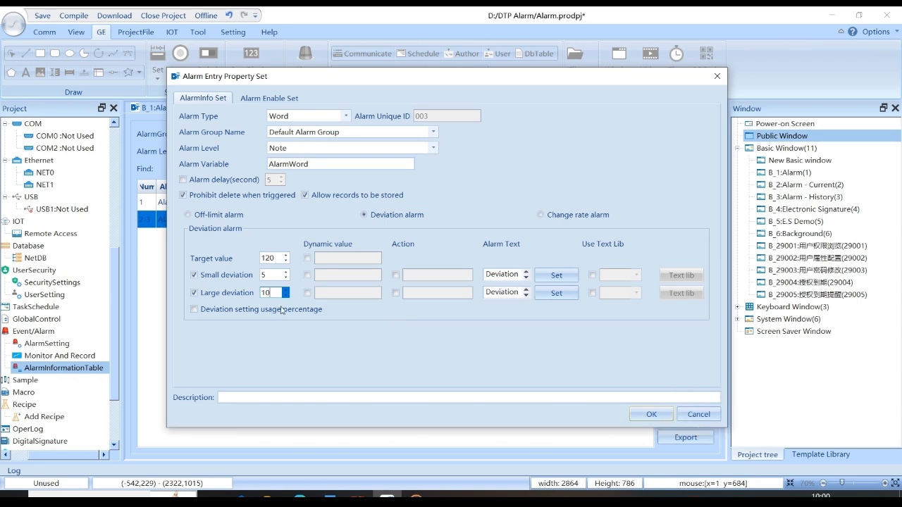
{"action": "left_click", "coordinate": [649, 416]}
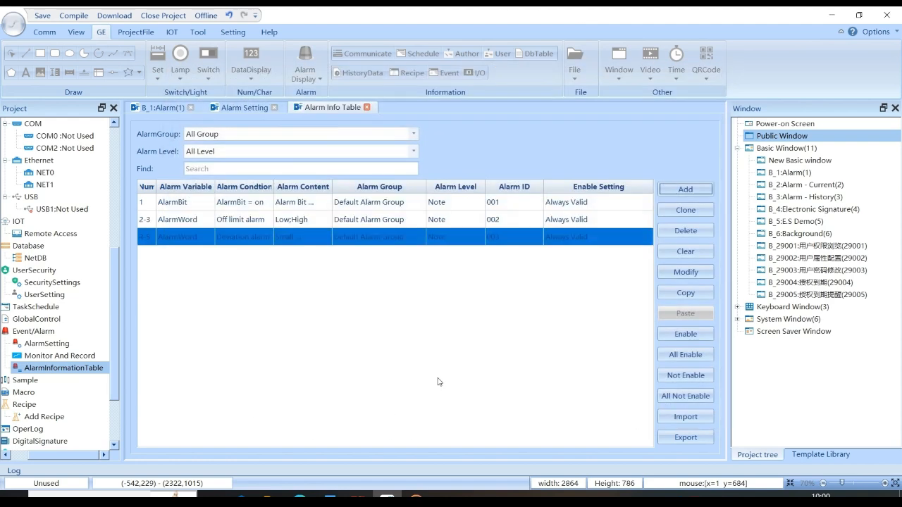
Add a Word-type change rate alarm entry and set its change rate to 3% per second.
{"action": "left_click", "coordinate": [685, 189]}
{"action": "left_click", "coordinate": [298, 118]}
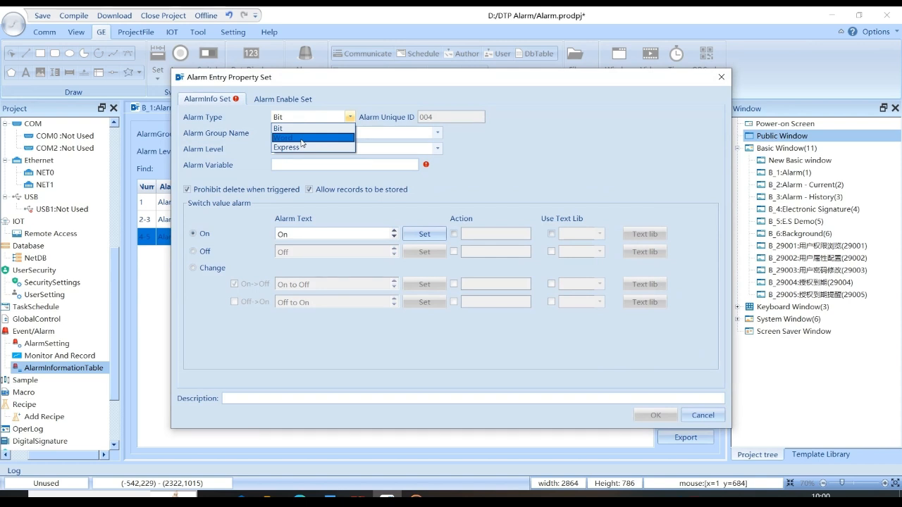
{"action": "left_click", "coordinate": [302, 140]}
{"action": "left_click", "coordinate": [554, 217]}
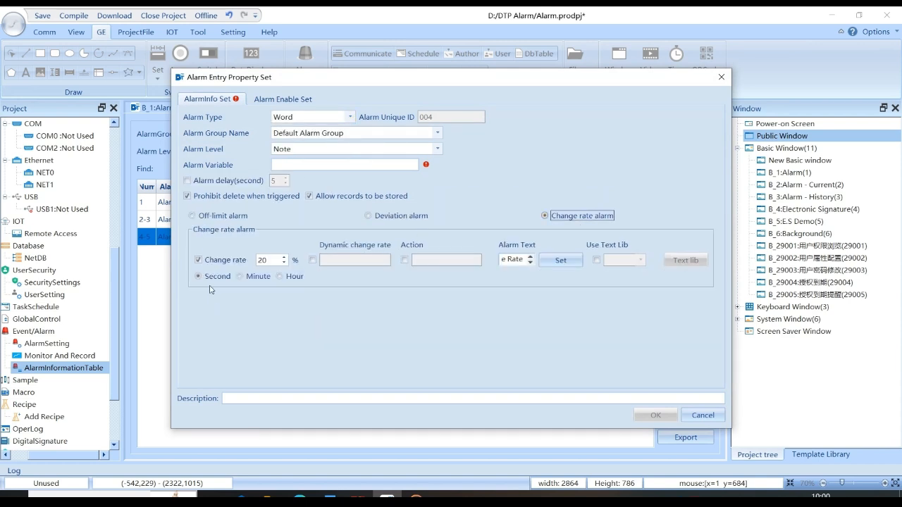
{"action": "left_click_drag", "start_coordinate": [272, 259], "coordinate": [250, 262]}
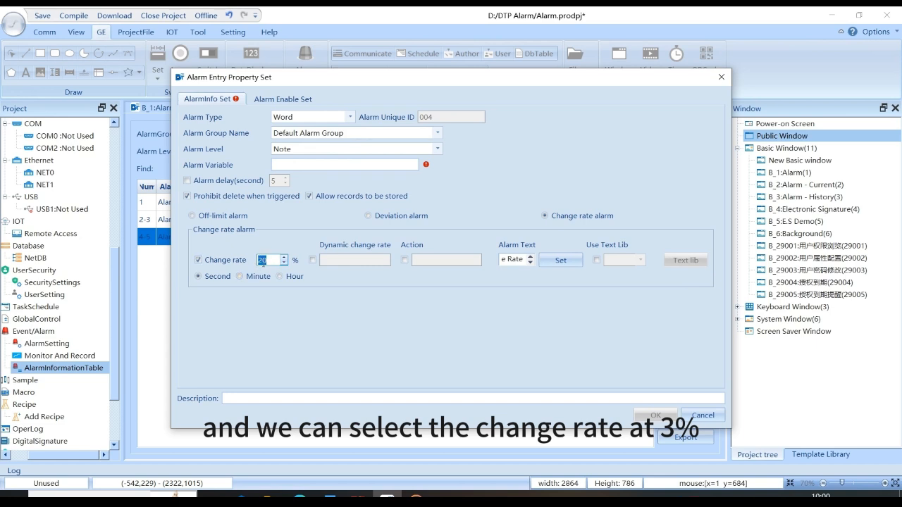
{"action": "type", "text": "3"}
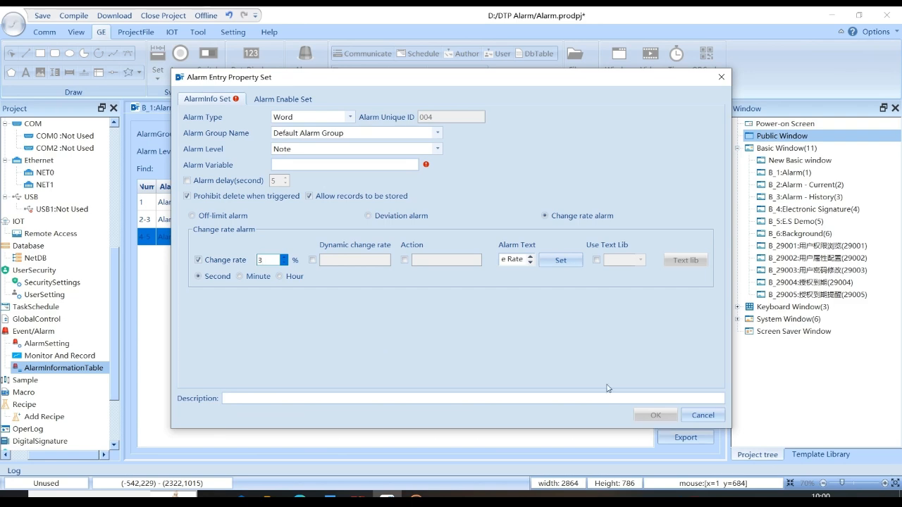
Bind the change rate alarm's variable to AlarmWord and save the entry.
{"action": "left_click", "coordinate": [335, 166]}
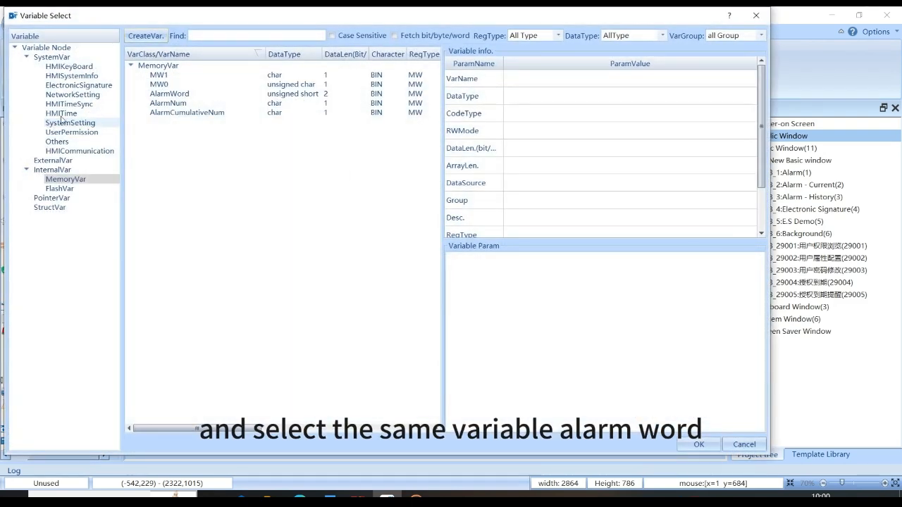
{"action": "left_click", "coordinate": [189, 94]}
{"action": "left_click", "coordinate": [698, 444]}
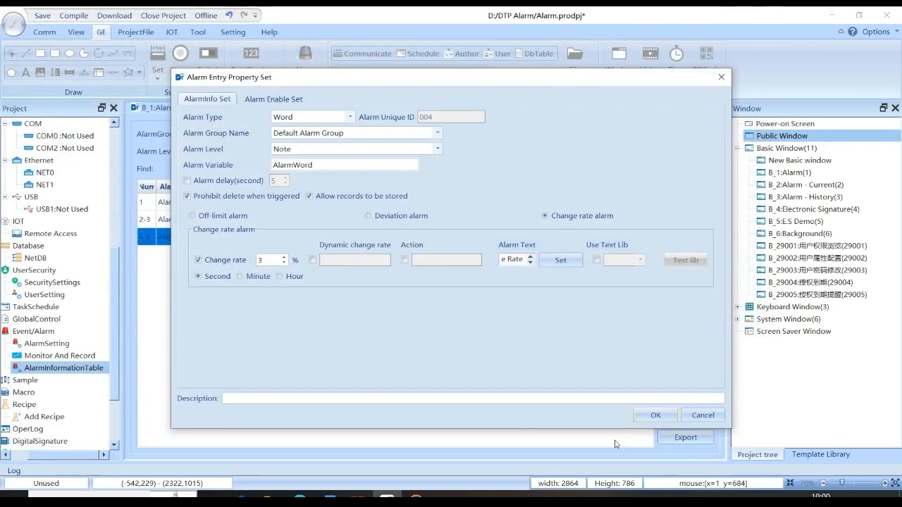
{"action": "left_click", "coordinate": [654, 416]}
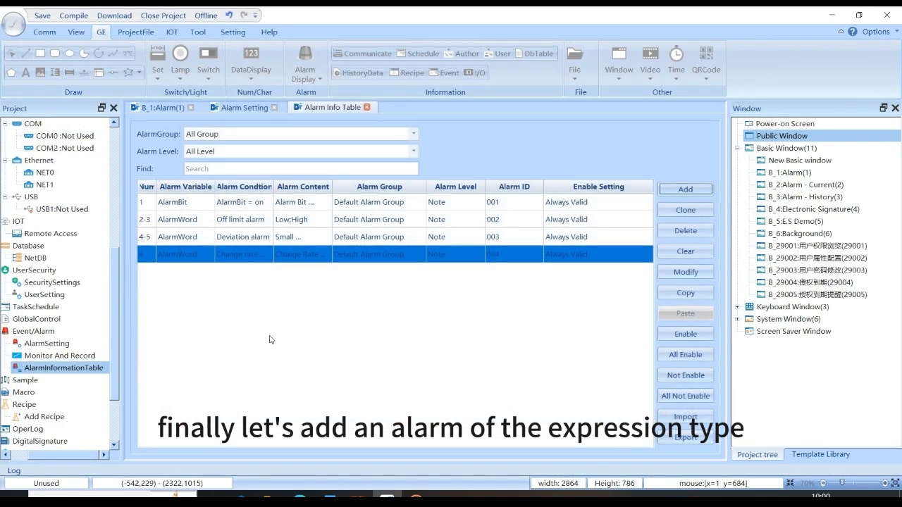
Add an Express-type alarm entry with a bit condition that AlarmBit is ON.
{"action": "left_click", "coordinate": [684, 190]}
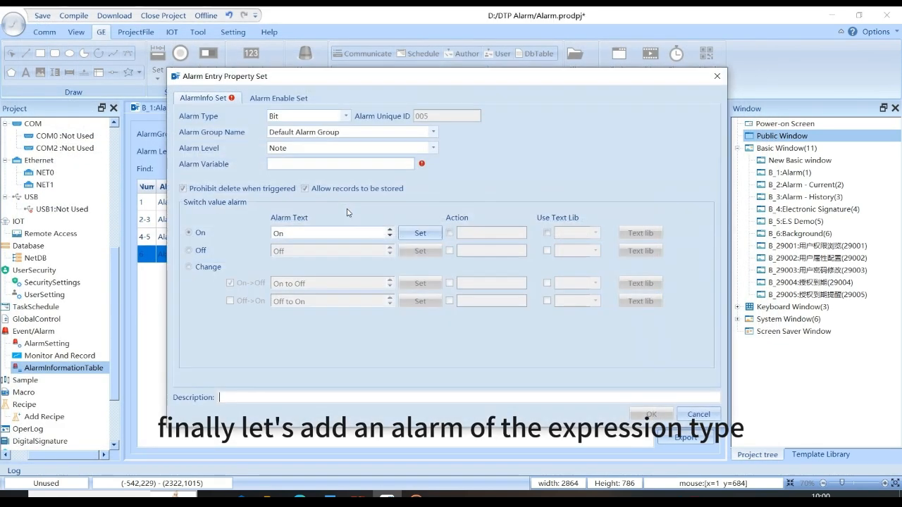
{"action": "left_click", "coordinate": [304, 120]}
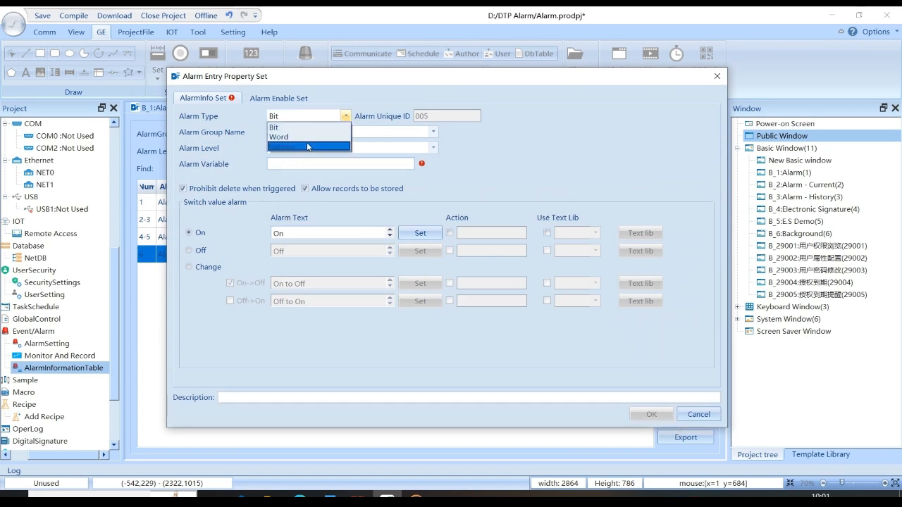
{"action": "left_click", "coordinate": [307, 147]}
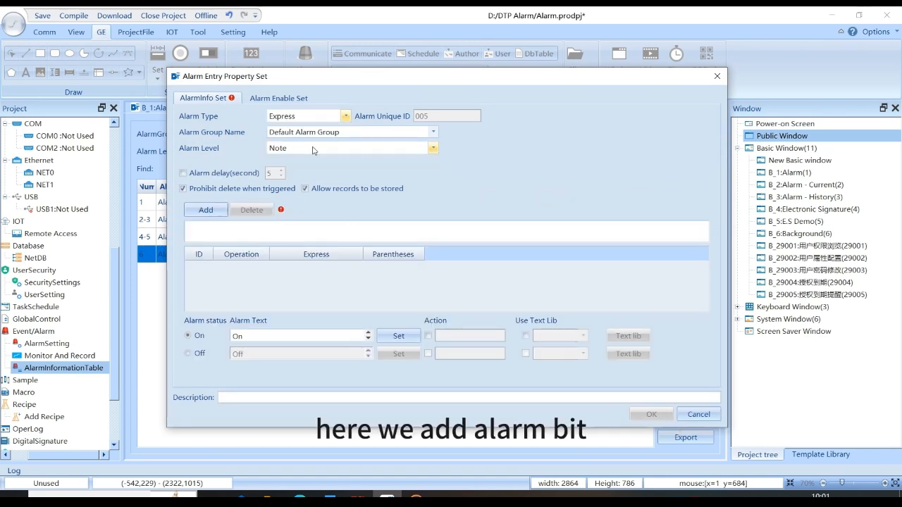
{"action": "left_click", "coordinate": [206, 209]}
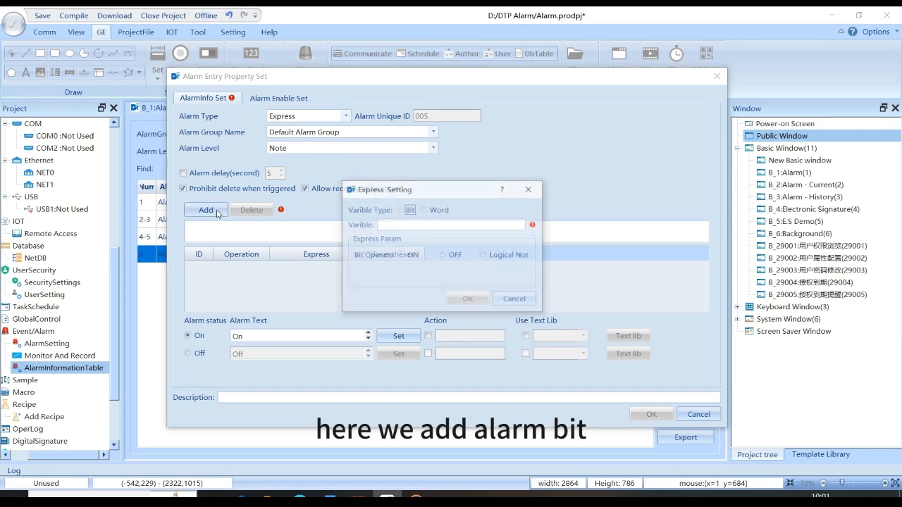
{"action": "left_click", "coordinate": [410, 226]}
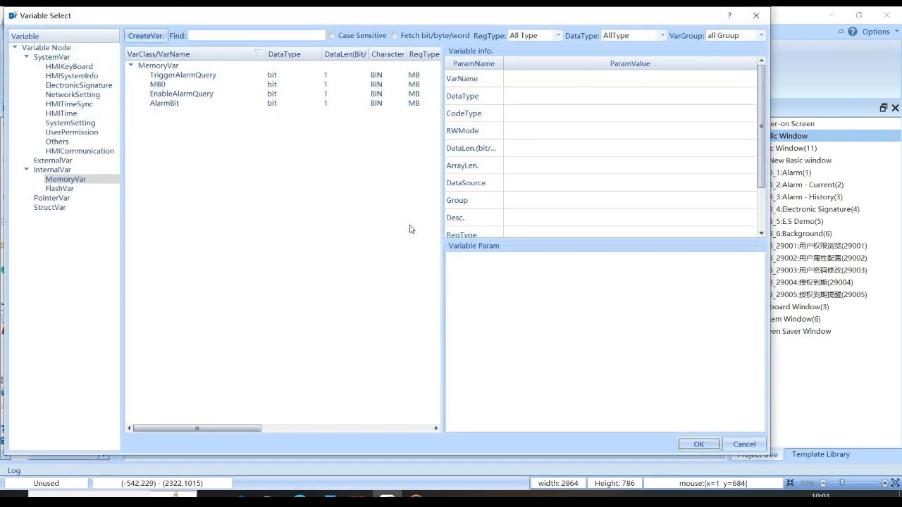
{"action": "left_click", "coordinate": [179, 106]}
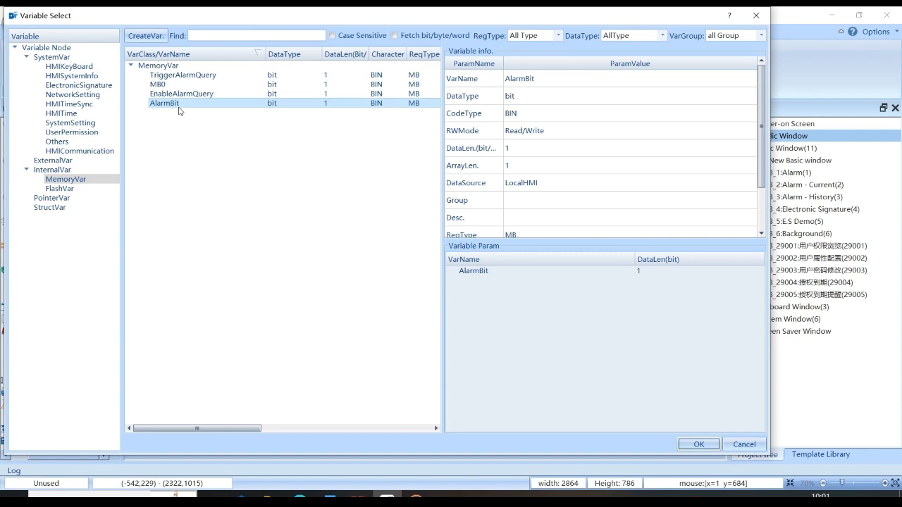
{"action": "left_click", "coordinate": [695, 443]}
{"action": "left_click", "coordinate": [467, 300]}
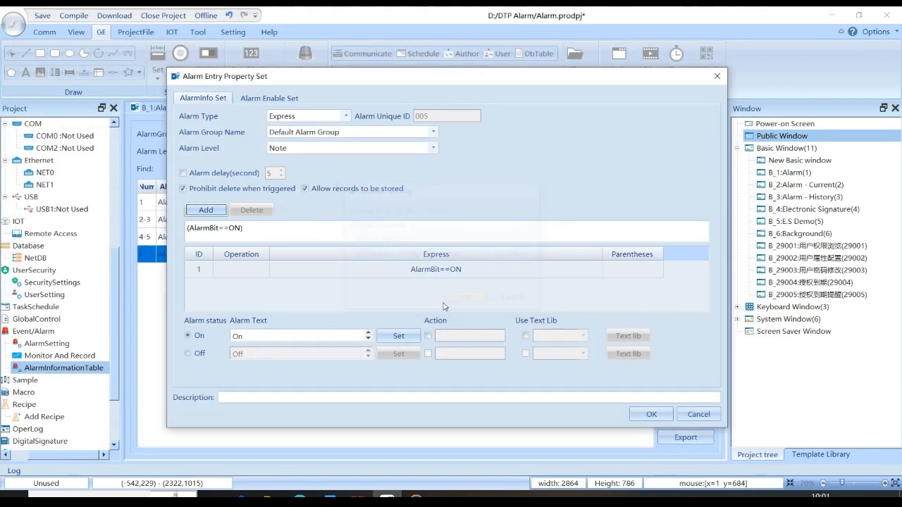
Add a Word condition to the expression alarm that AlarmWord is equal to 150.
{"action": "left_click", "coordinate": [206, 210]}
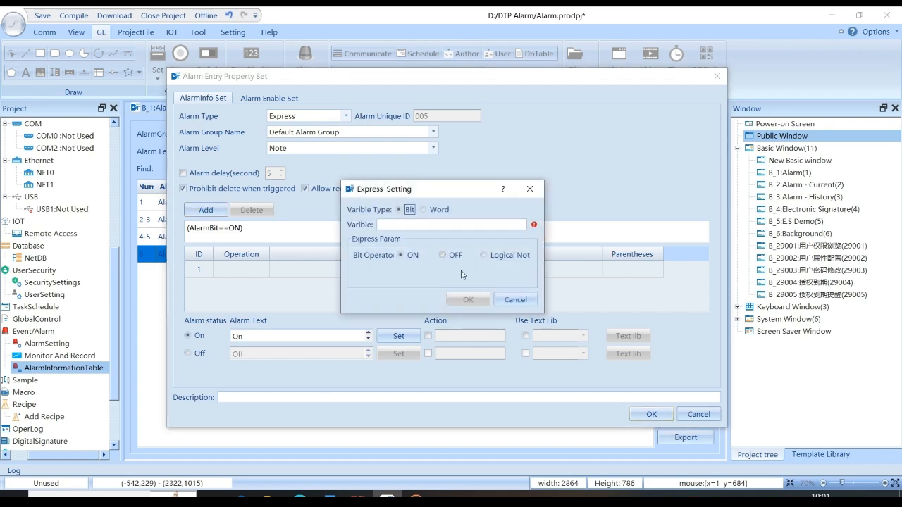
{"action": "left_click", "coordinate": [423, 209]}
{"action": "left_click", "coordinate": [451, 224]}
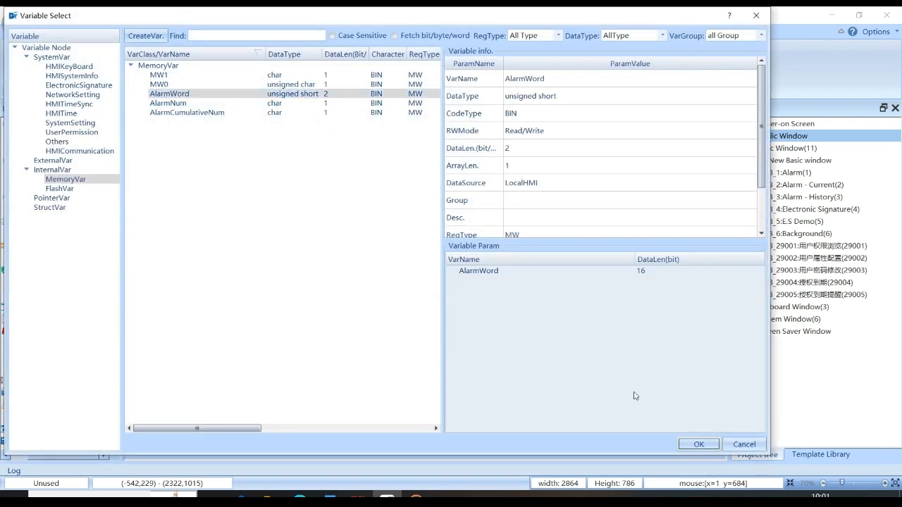
{"action": "left_click", "coordinate": [697, 444]}
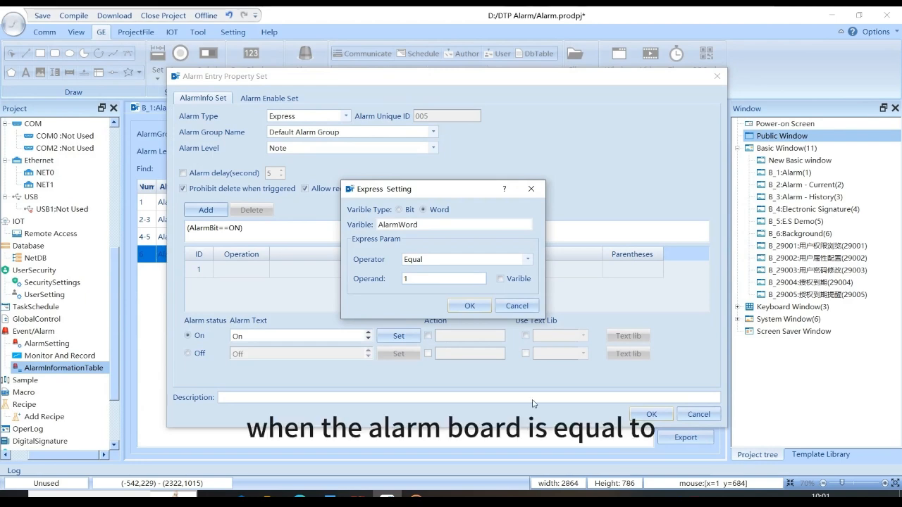
{"action": "left_click", "coordinate": [427, 280]}
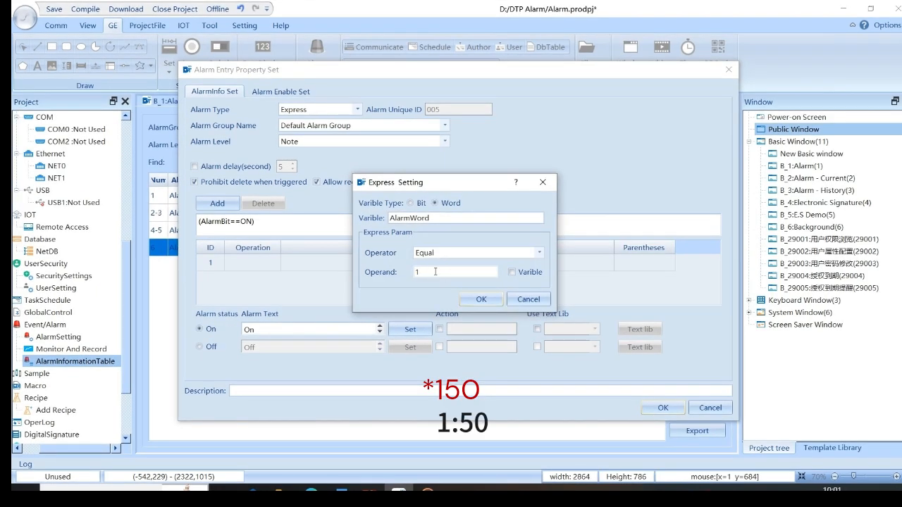
{"action": "double_click", "coordinate": [432, 280]}
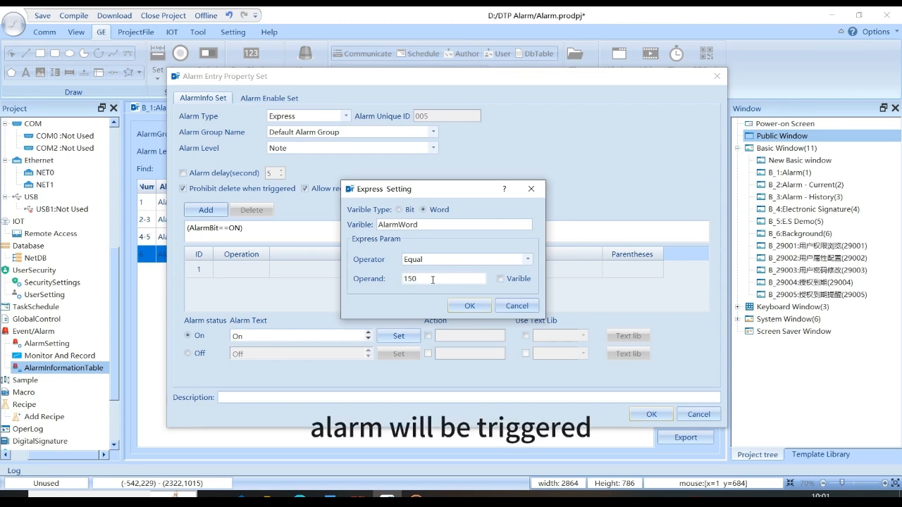
{"action": "left_click", "coordinate": [467, 305]}
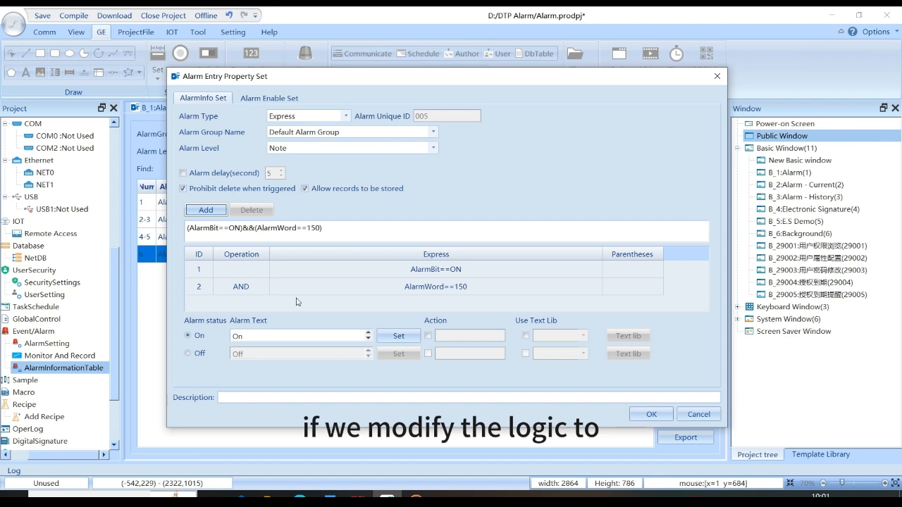
Change the second condition's operation to OR and save the expression alarm entry.
{"action": "left_click", "coordinate": [234, 288]}
{"action": "left_click", "coordinate": [262, 288]}
{"action": "left_click", "coordinate": [248, 305]}
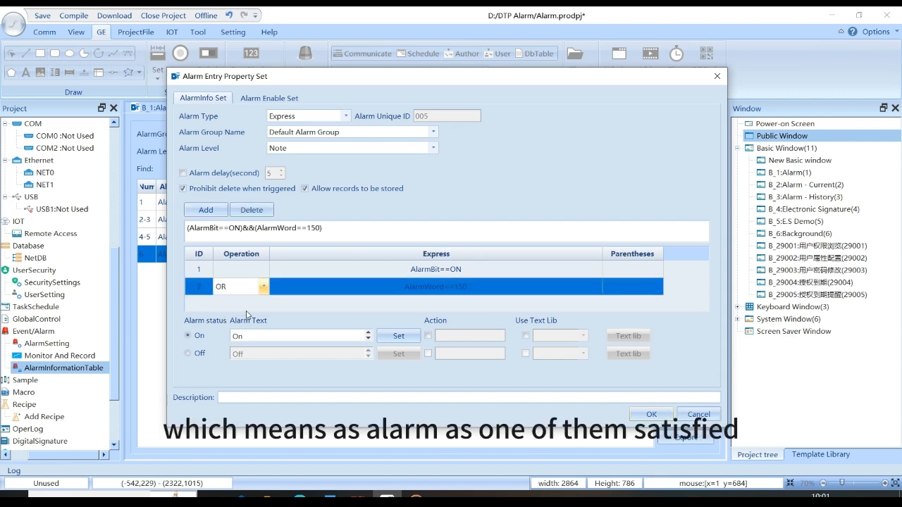
{"action": "left_click", "coordinate": [309, 310]}
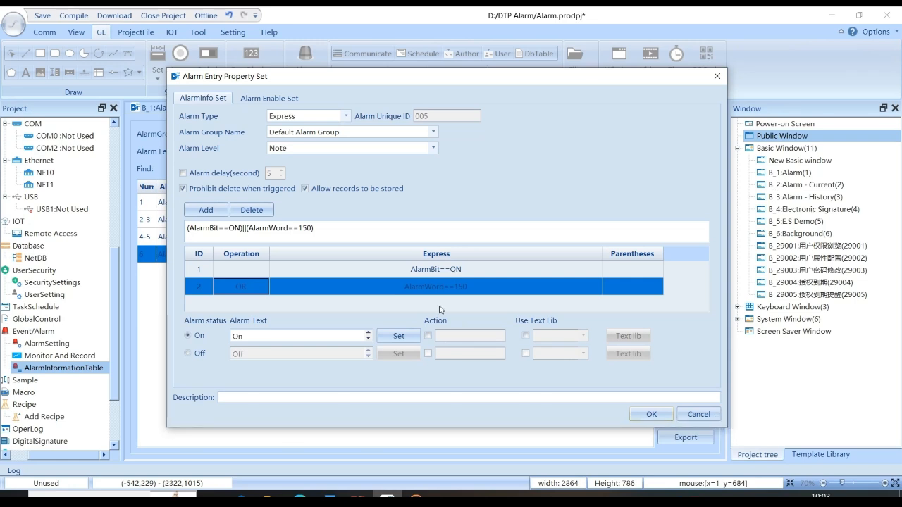
{"action": "left_click", "coordinate": [651, 414]}
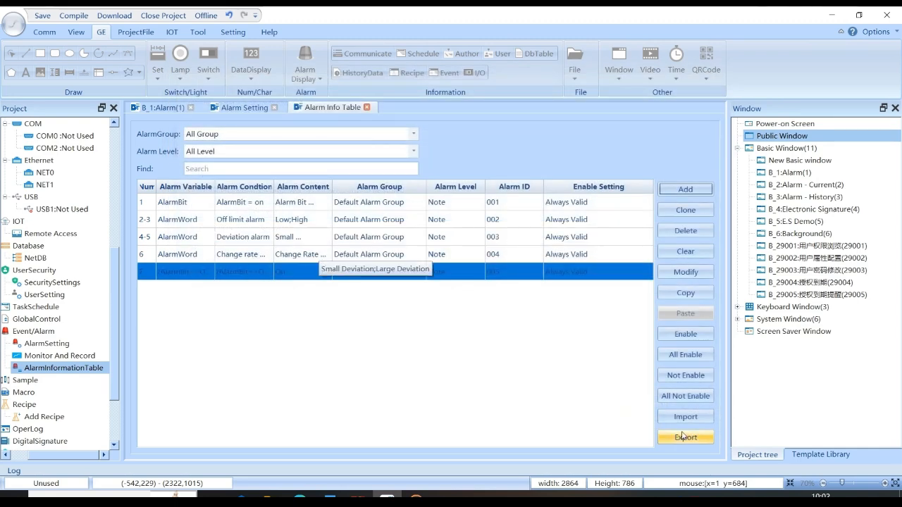
Export the alarm information table to the desktop as the Excel file AlarmInfoData.
{"action": "left_click", "coordinate": [683, 437]}
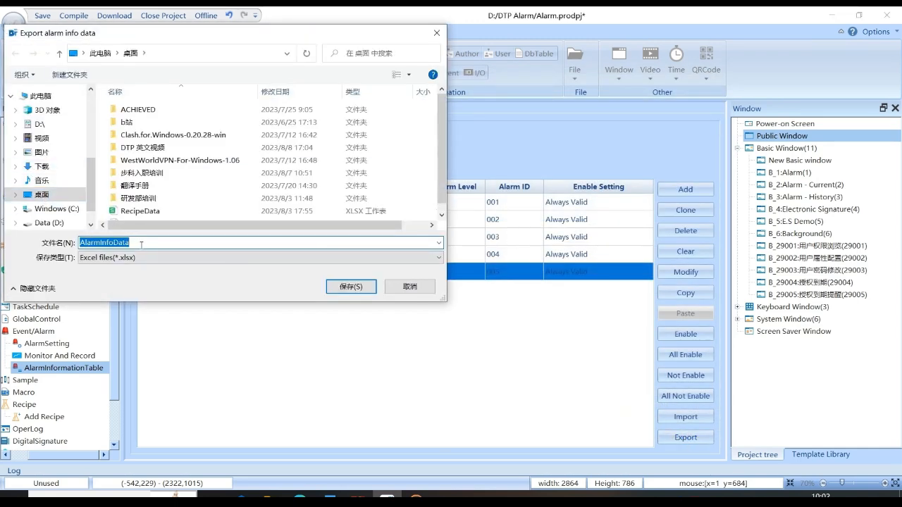
{"action": "left_click", "coordinate": [336, 288]}
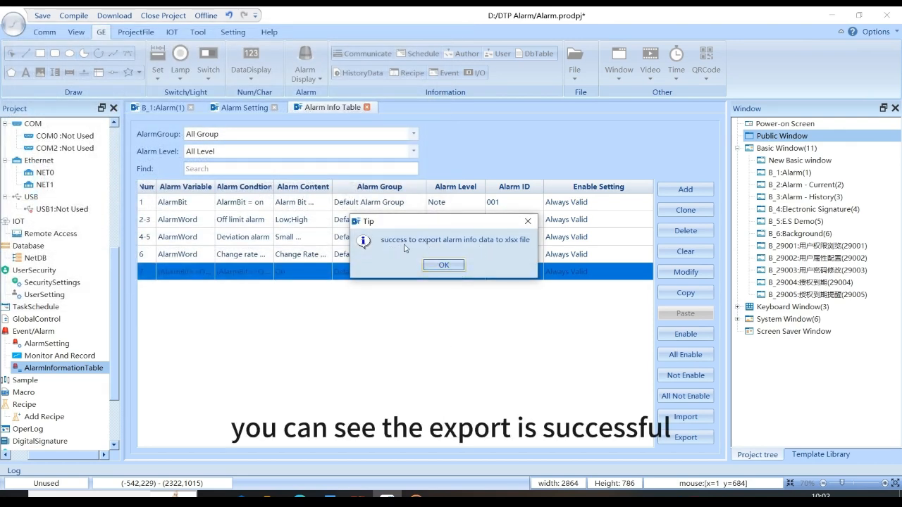
{"action": "left_click", "coordinate": [442, 266]}
Open the exported AlarmInfoData file from the desktop in Excel and examine its alarm type, text and trigger columns.
{"action": "right_click", "coordinate": [513, 500]}
{"action": "left_click", "coordinate": [550, 422]}
{"action": "left_click", "coordinate": [553, 422]}
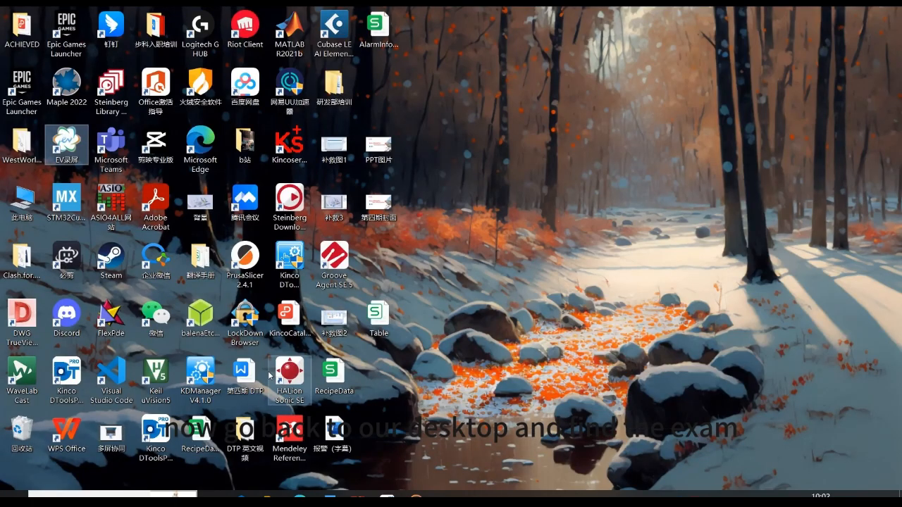
{"action": "right_click", "coordinate": [377, 39]}
{"action": "mouse_move", "coordinate": [454, 149]}
{"action": "left_click", "coordinate": [534, 150]}
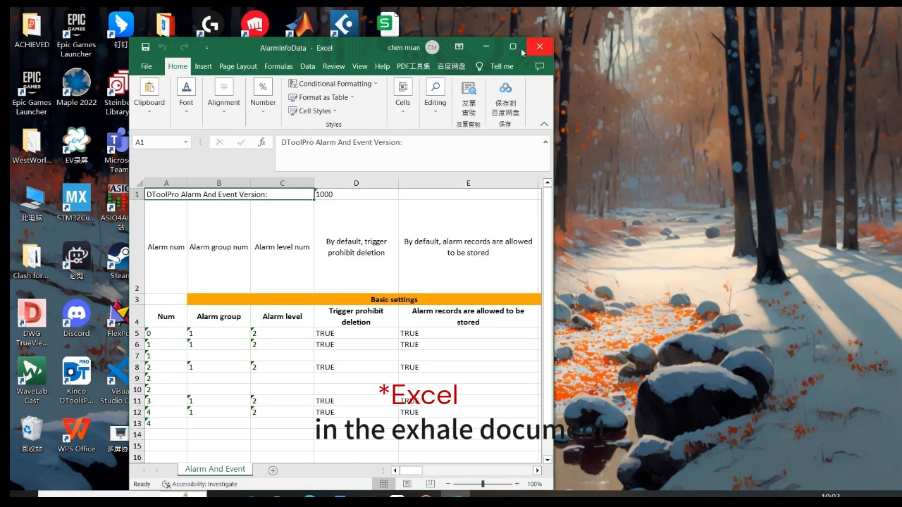
{"action": "left_click", "coordinate": [513, 46]}
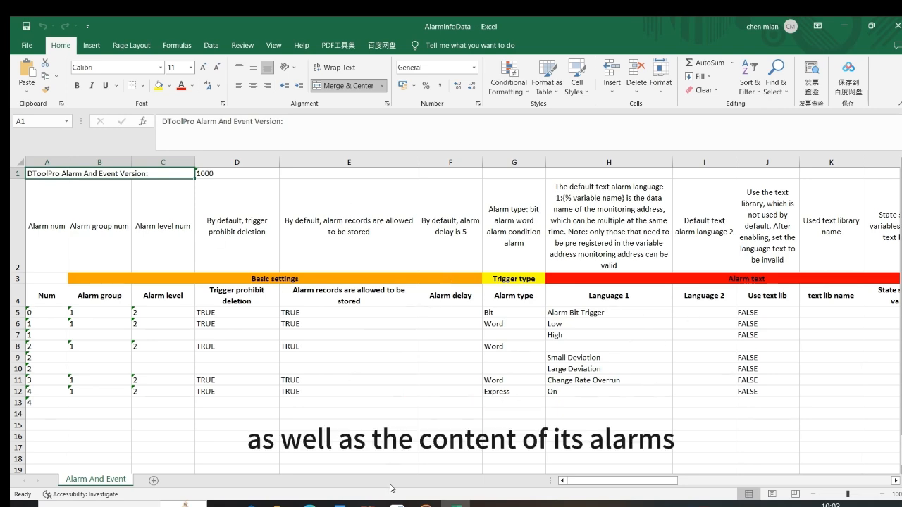
{"action": "left_click_drag", "start_coordinate": [624, 482], "coordinate": [669, 484]}
{"action": "left_click", "coordinate": [487, 390]}
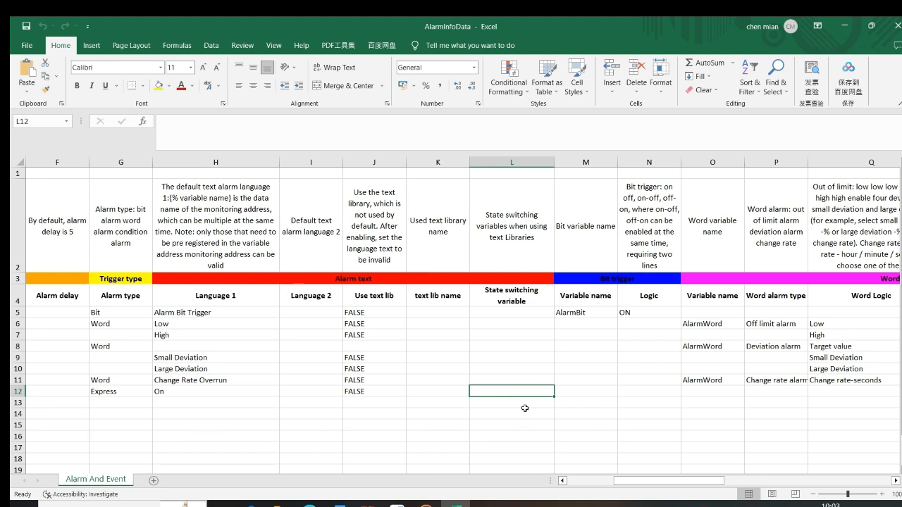
Switch back to the Kinco DTools Pro project and open the basic window B_2:Alarm - Current.
{"action": "left_click", "coordinate": [395, 504]}
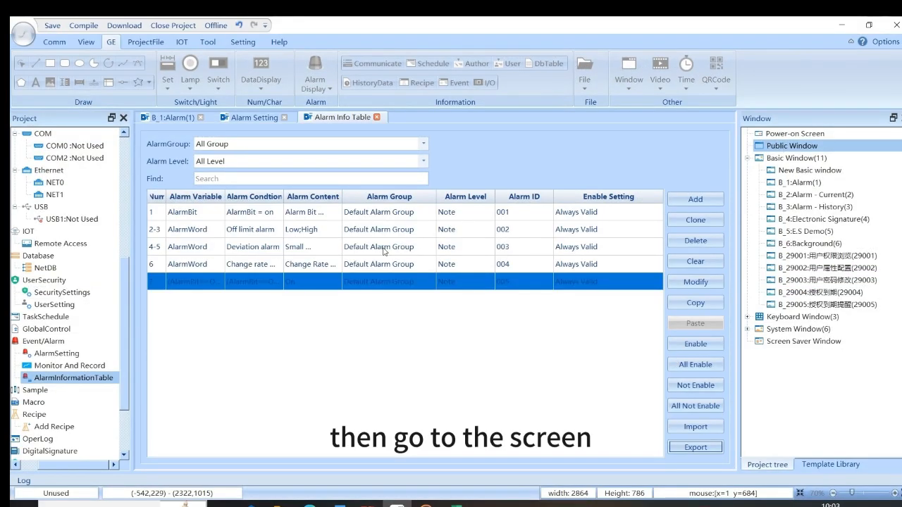
{"action": "left_click", "coordinate": [172, 117]}
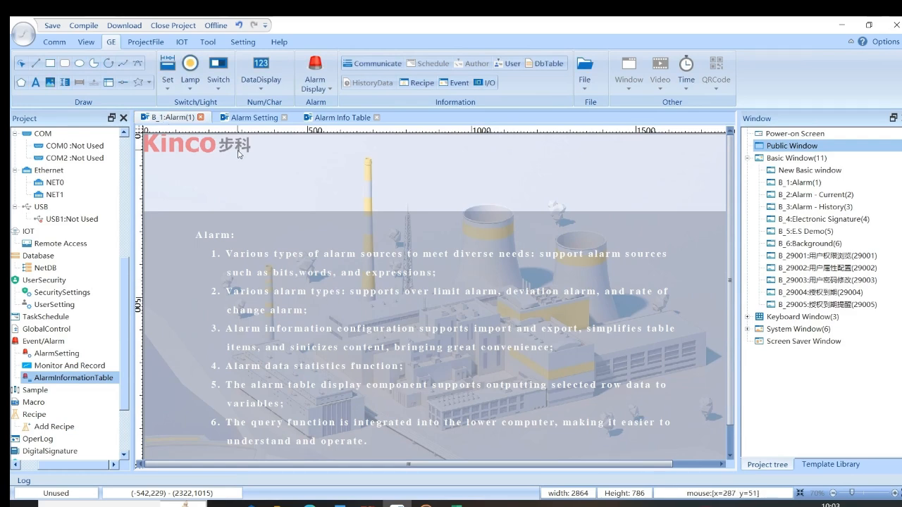
{"action": "left_click", "coordinate": [252, 117]}
{"action": "left_click", "coordinate": [173, 118]}
{"action": "double_click", "coordinate": [814, 195]}
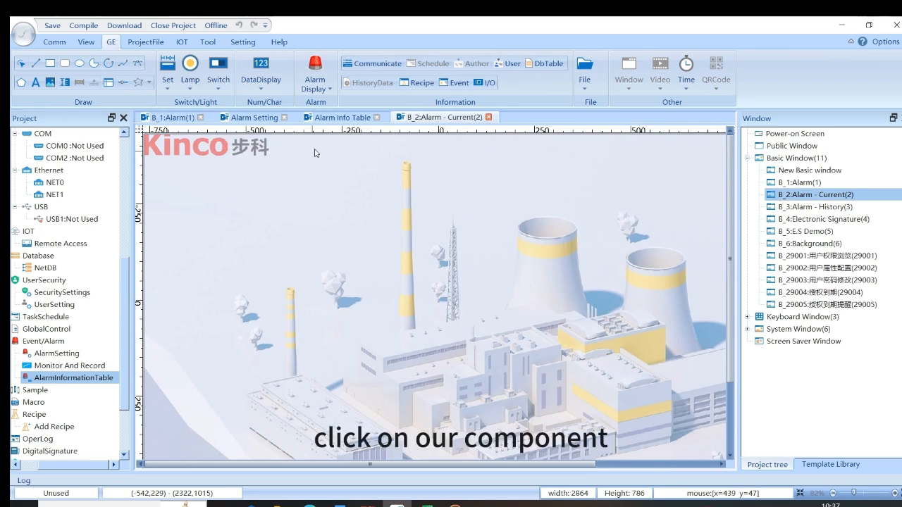
Insert an Alarm Bar component, check its available display columns, and set its list font size to 21.
{"action": "left_click", "coordinate": [326, 90]}
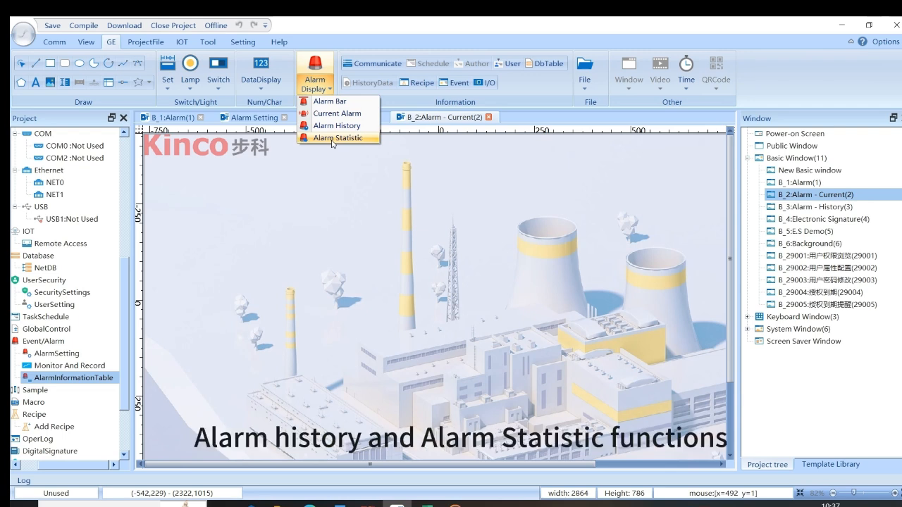
{"action": "left_click", "coordinate": [328, 101]}
{"action": "left_click", "coordinate": [391, 211]}
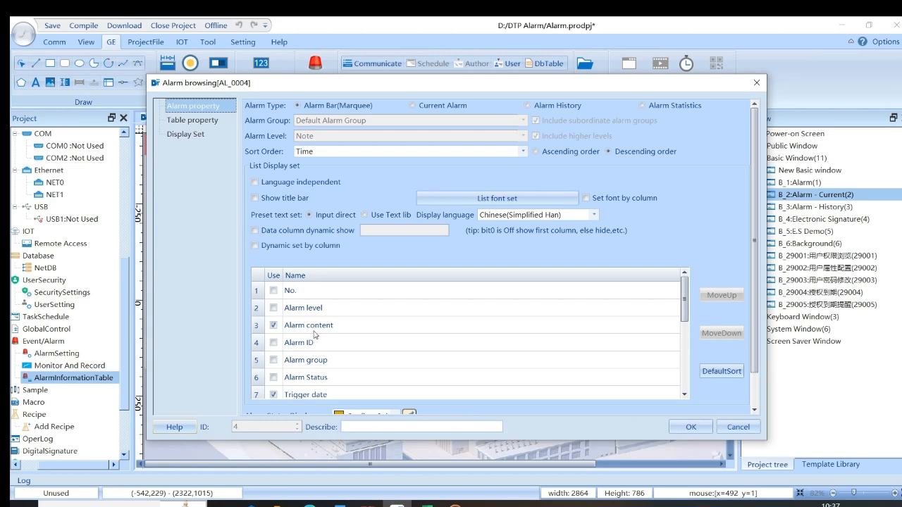
{"action": "scroll", "coordinate": [315, 350], "scroll_direction": "down", "scroll_amount": 2}
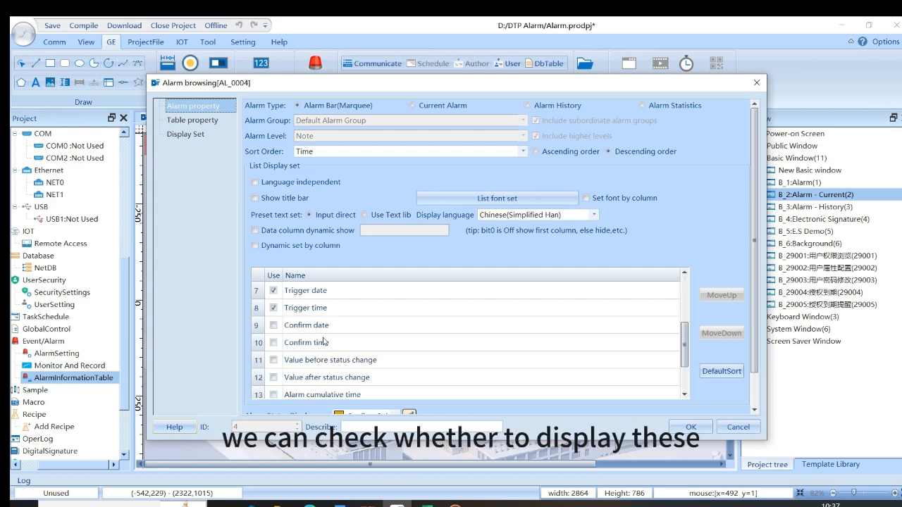
{"action": "scroll", "coordinate": [324, 342], "scroll_direction": "down", "scroll_amount": 2}
{"action": "scroll", "coordinate": [323, 331], "scroll_direction": "up", "scroll_amount": 4}
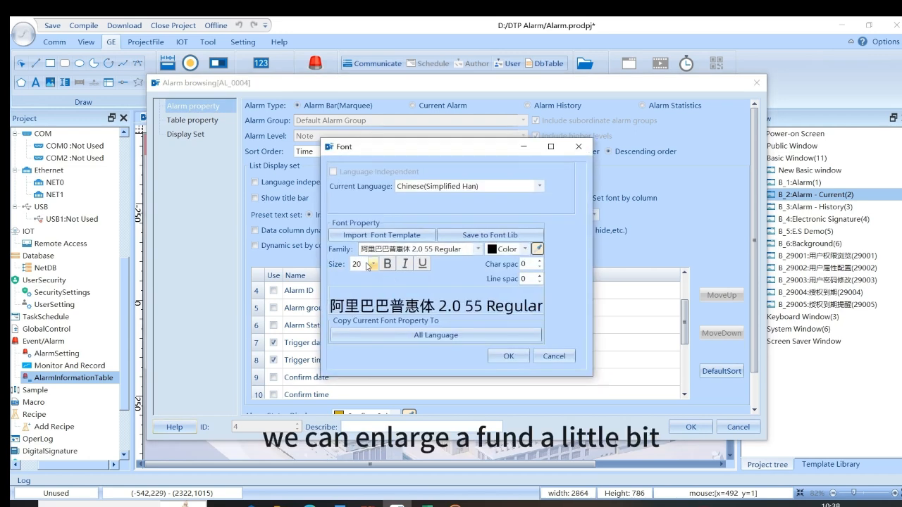
{"action": "scroll", "coordinate": [368, 266], "scroll_direction": "down", "scroll_amount": 1}
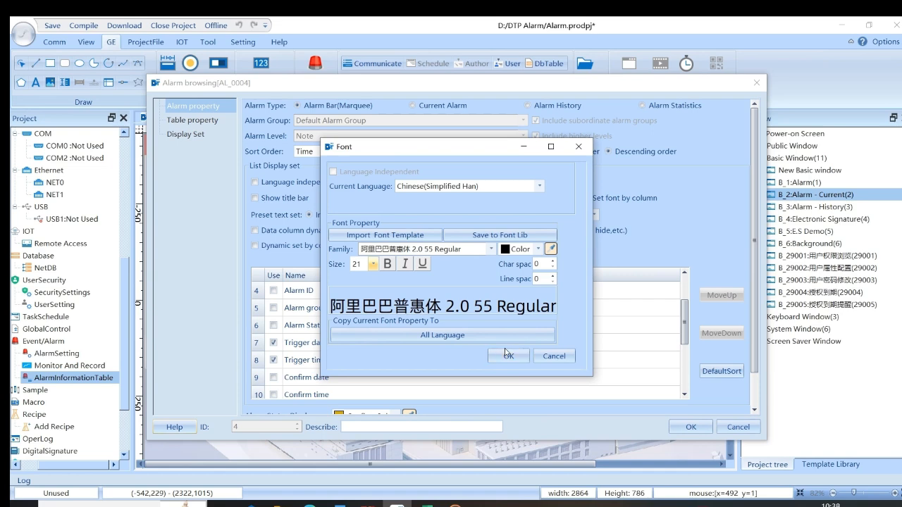
{"action": "left_click", "coordinate": [506, 357]}
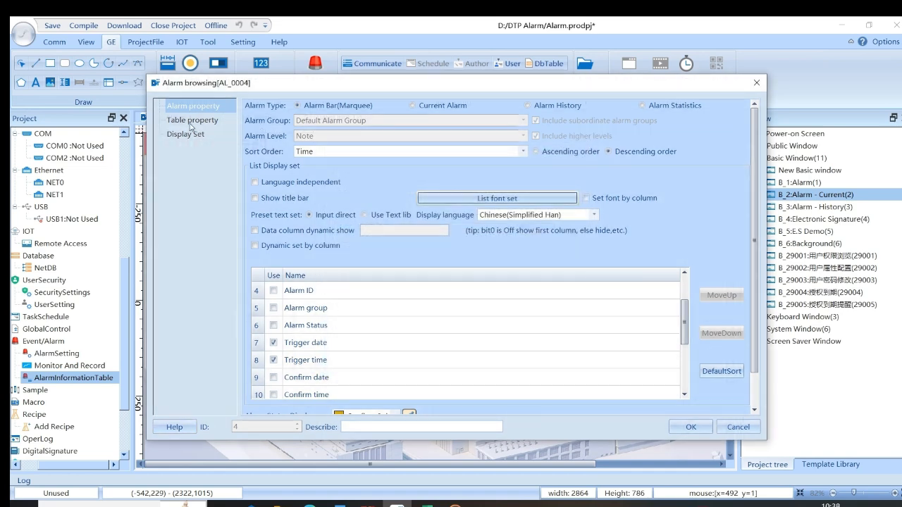
Set the alarm bar's row gap to 10, place it below the logo, and enlarge it to about 1038 by 114.
{"action": "left_click", "coordinate": [192, 120]}
{"action": "double_click", "coordinate": [382, 208]}
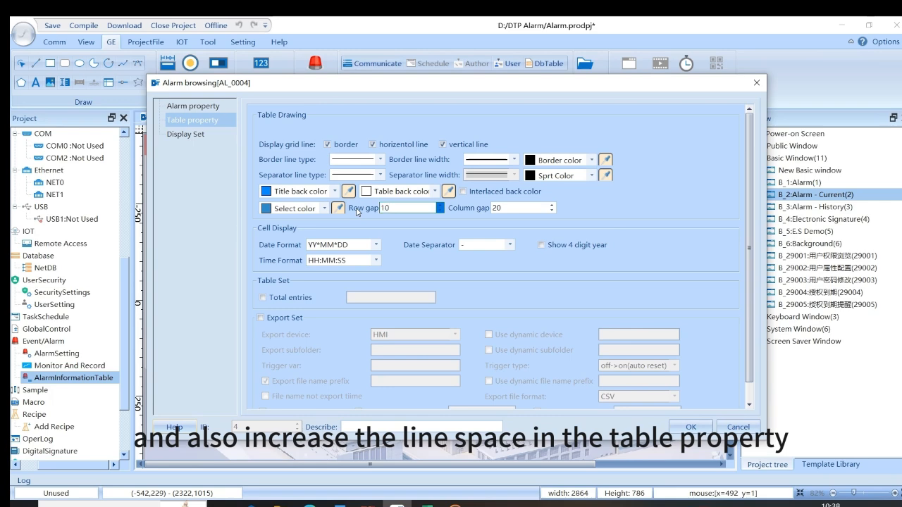
{"action": "left_click", "coordinate": [691, 427]}
{"action": "left_click", "coordinate": [214, 207]}
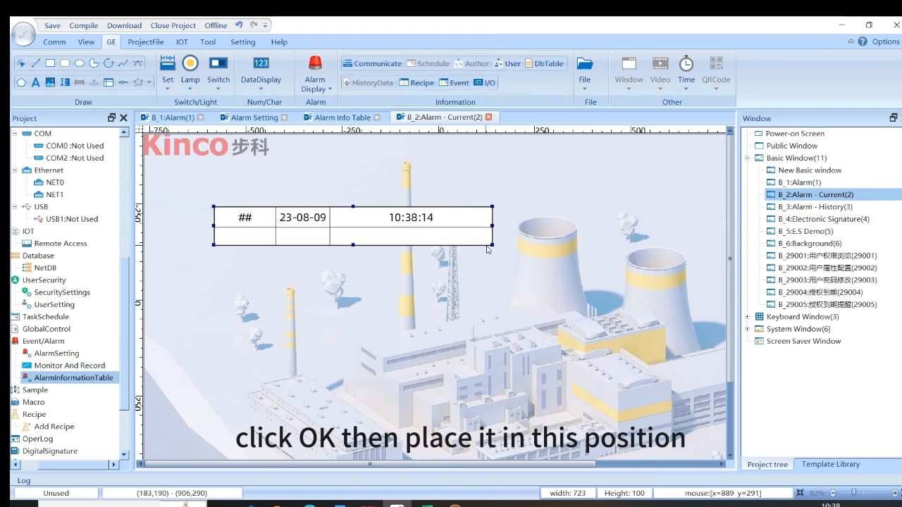
{"action": "left_click_drag", "start_coordinate": [492, 245], "coordinate": [614, 250]}
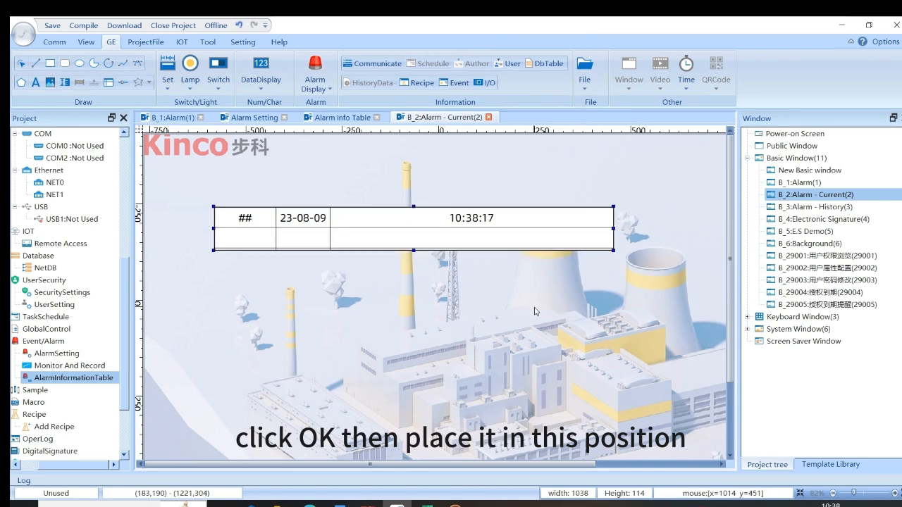
{"action": "left_click", "coordinate": [535, 311]}
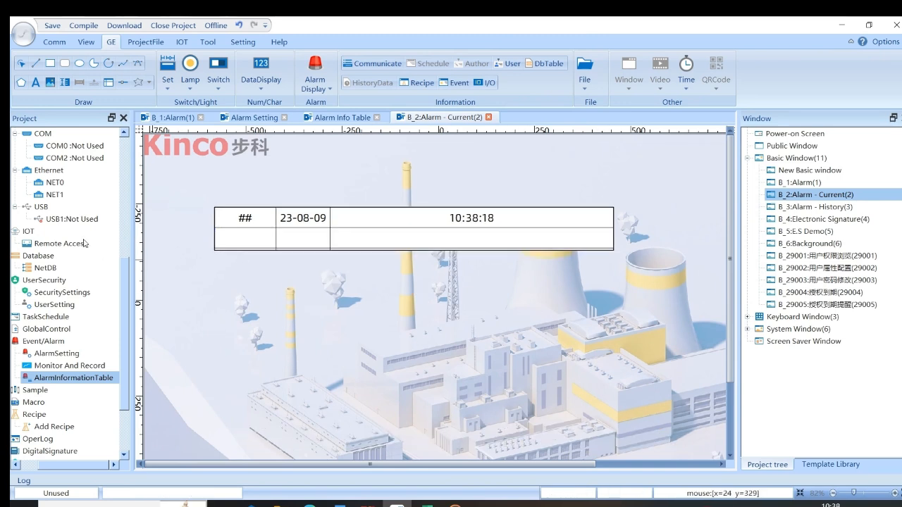
Insert a Current Alarm component and enable its Alarm level, Alarm ID and Alarm group columns.
{"action": "left_click", "coordinate": [315, 83]}
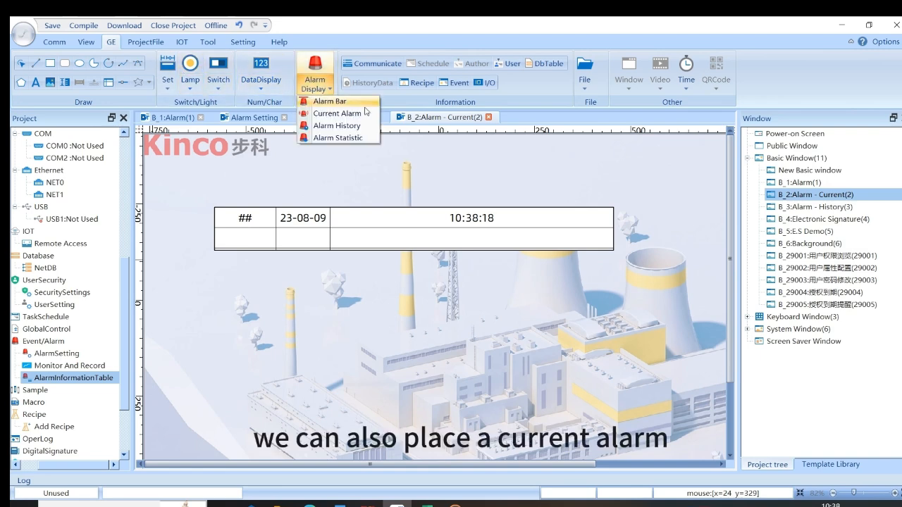
{"action": "left_click", "coordinate": [359, 117]}
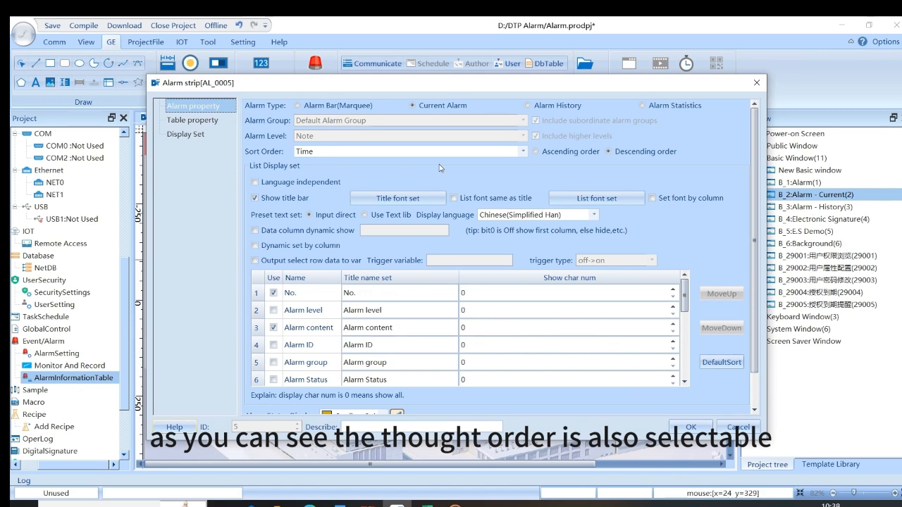
{"action": "left_click", "coordinate": [407, 153]}
{"action": "left_click", "coordinate": [407, 153]}
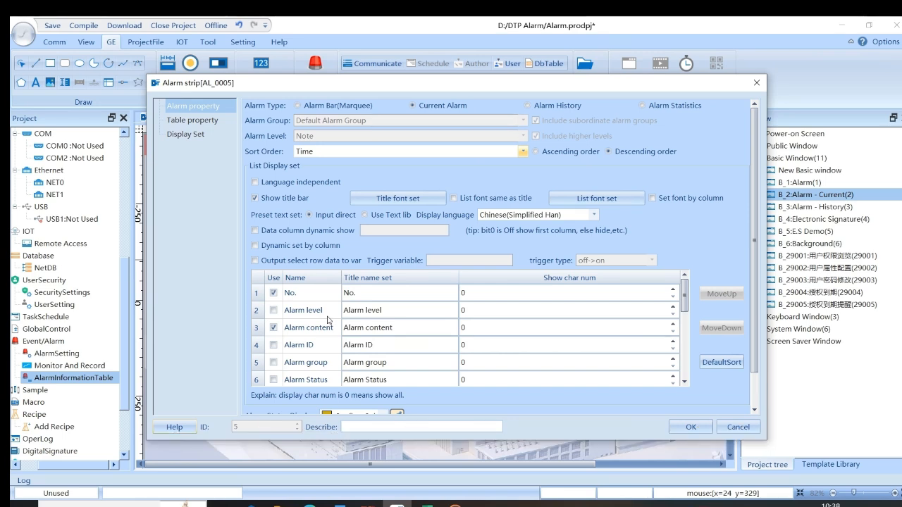
{"action": "left_click", "coordinate": [282, 348]}
{"action": "left_click", "coordinate": [273, 344]}
{"action": "left_click", "coordinate": [274, 310]}
{"action": "left_click", "coordinate": [273, 363]}
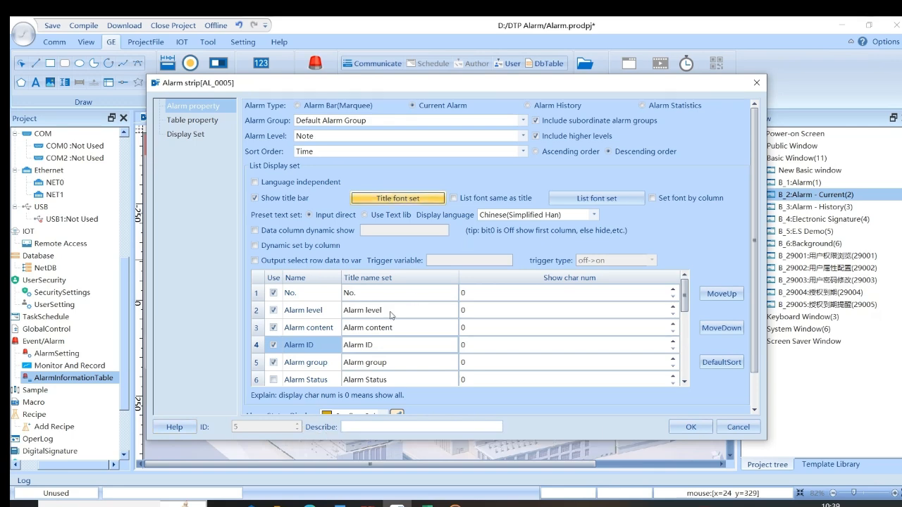
Set the current alarm table's title font size to 22 and its list font size to 19.
{"action": "left_click", "coordinate": [397, 198]}
{"action": "left_click", "coordinate": [373, 262]}
{"action": "left_click", "coordinate": [374, 262]}
{"action": "left_click", "coordinate": [373, 263]}
{"action": "left_click", "coordinate": [374, 262]}
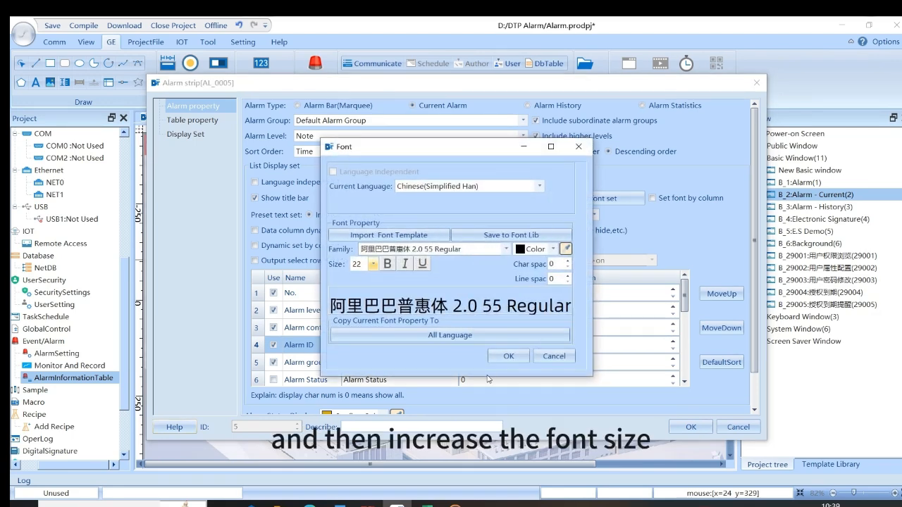
{"action": "left_click", "coordinate": [508, 356]}
{"action": "left_click", "coordinate": [592, 199]}
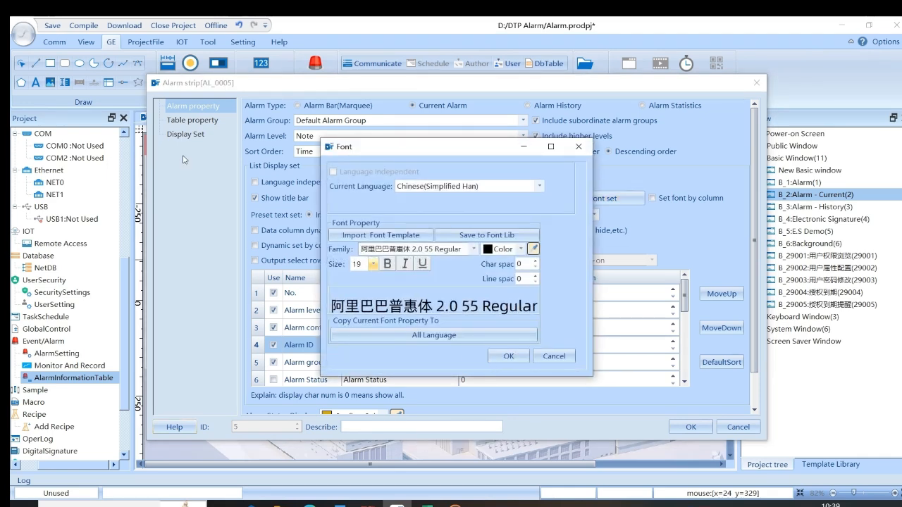
{"action": "left_click", "coordinate": [507, 356]}
Set the current alarm table's row gap to 10 and accept the component's settings.
{"action": "left_click", "coordinate": [191, 120]}
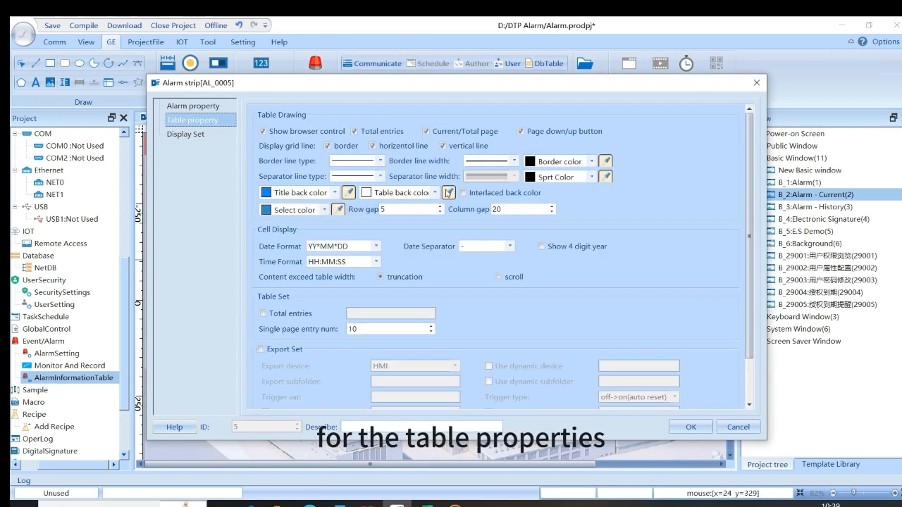
{"action": "left_click_drag", "start_coordinate": [401, 209], "coordinate": [374, 214]}
{"action": "type", "text": "10"}
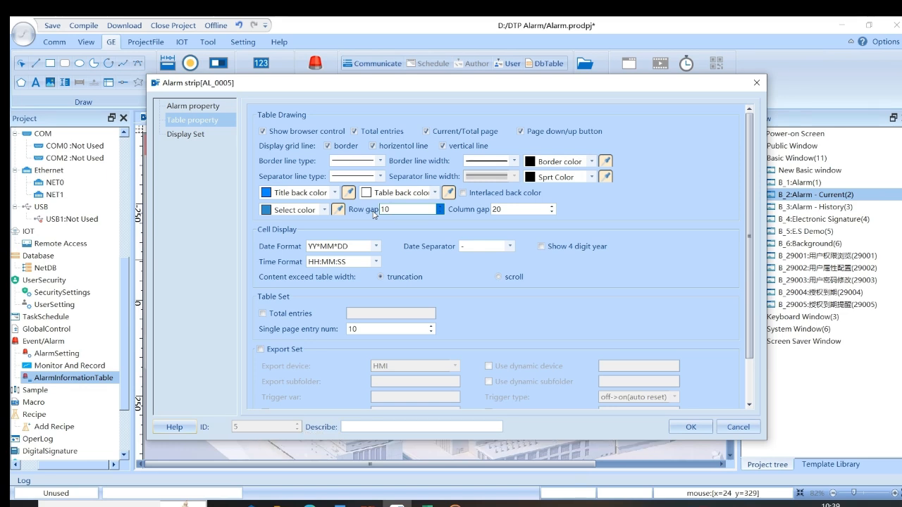
{"action": "left_click", "coordinate": [691, 427]}
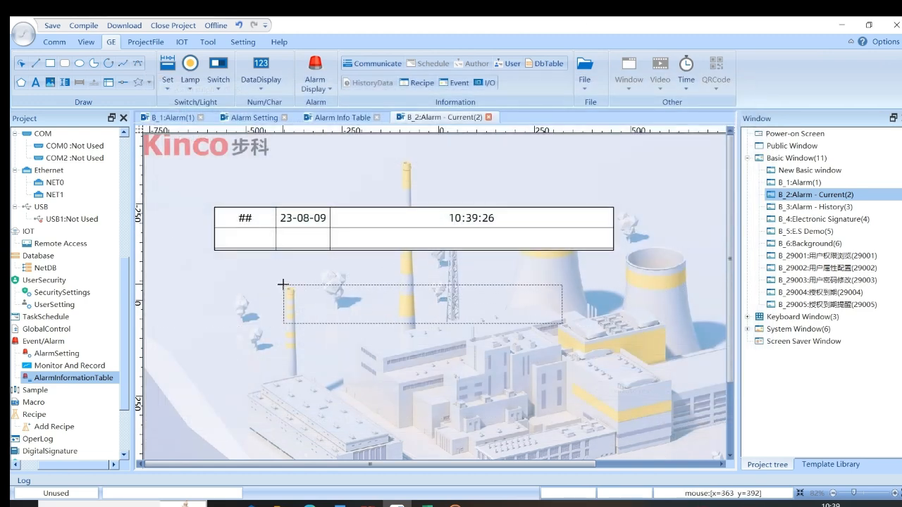
Place the current alarm table below the alarm bar, about 407 high, and widen it to fit the full Alarm cumulative number column.
{"action": "left_click", "coordinate": [236, 294]}
{"action": "left_click_drag", "start_coordinate": [285, 307], "coordinate": [254, 287]}
{"action": "left_click_drag", "start_coordinate": [481, 311], "coordinate": [701, 430]}
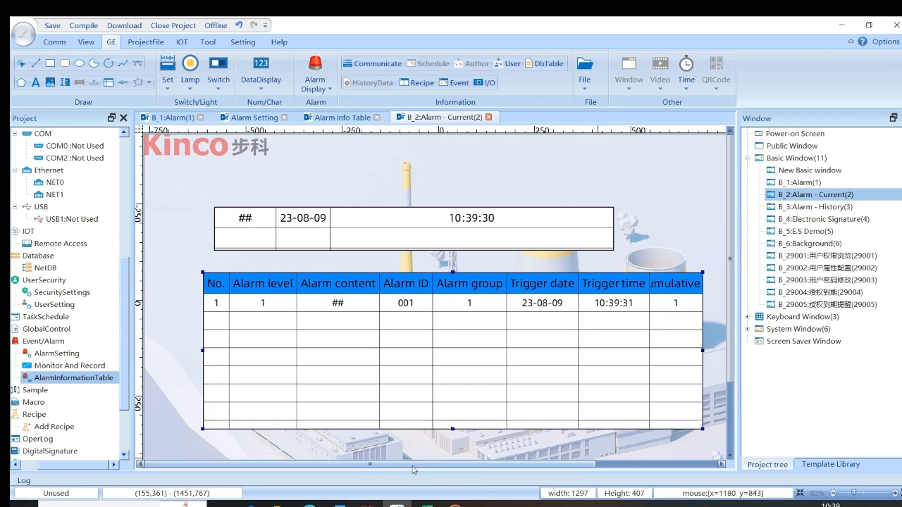
{"action": "left_click_drag", "start_coordinate": [414, 465], "coordinate": [473, 463]}
{"action": "left_click_drag", "start_coordinate": [626, 351], "coordinate": [719, 352]}
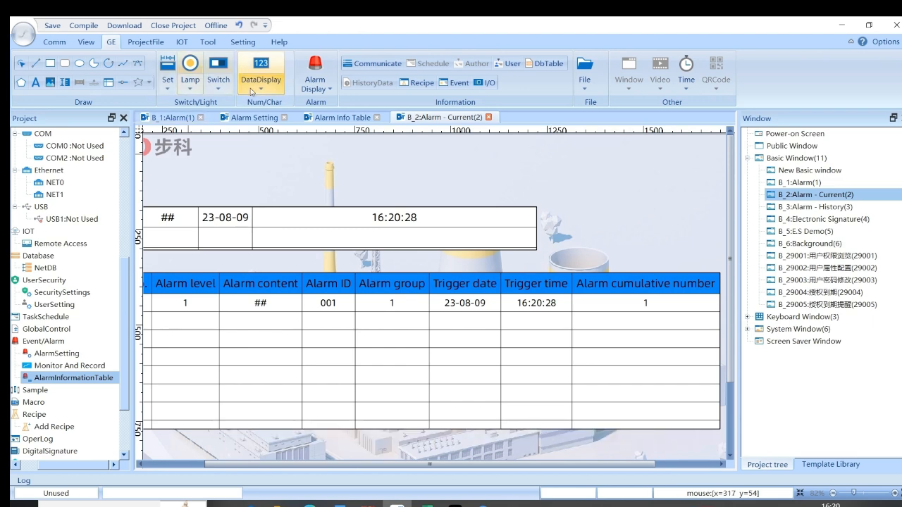
Insert a bit switch of type Reverse and assign the AlarmBit memory variable to it.
{"action": "left_click", "coordinate": [218, 81]}
{"action": "left_click", "coordinate": [253, 102]}
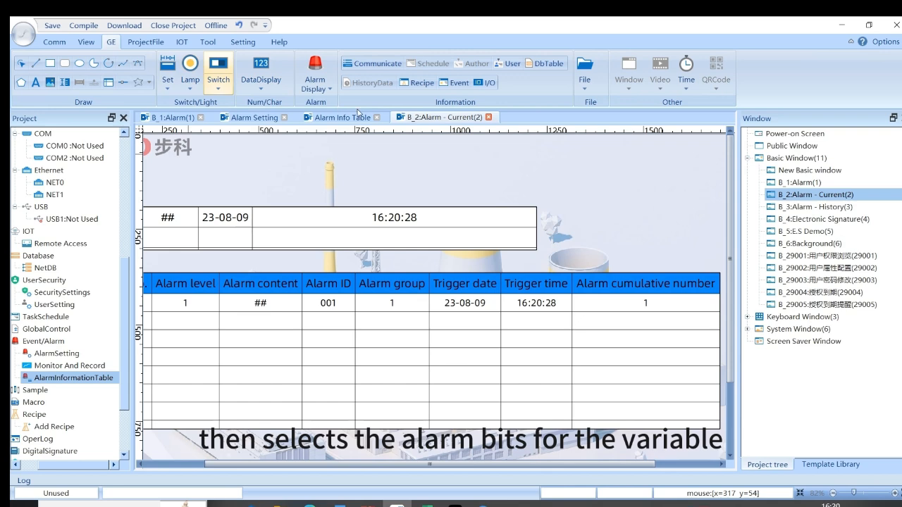
{"action": "left_click", "coordinate": [343, 153]}
{"action": "left_click", "coordinate": [176, 113]}
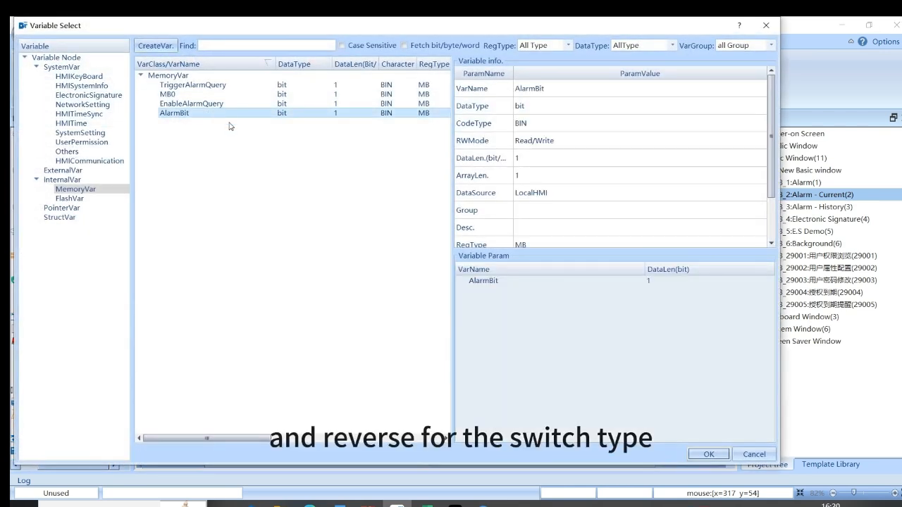
{"action": "left_click", "coordinate": [708, 453]}
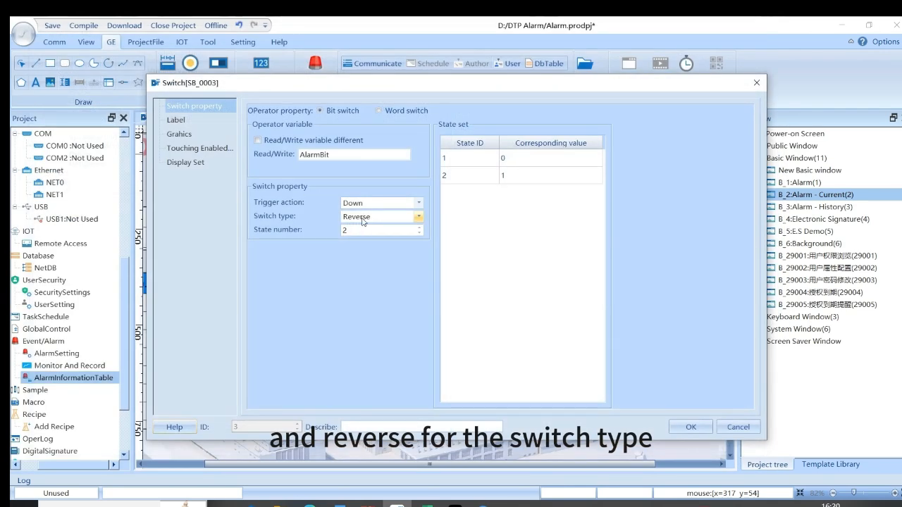
Label the switch "Alarm Bit - ON" for state 1 and "Alarm Bit - OFF" for state 2.
{"action": "left_click", "coordinate": [176, 121]}
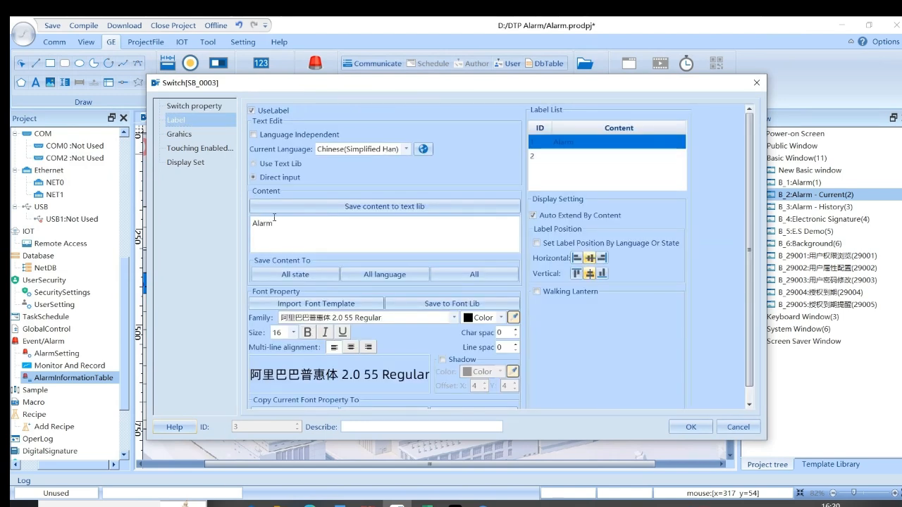
{"action": "left_click", "coordinate": [274, 219]}
{"action": "type", "text": "- ON"}
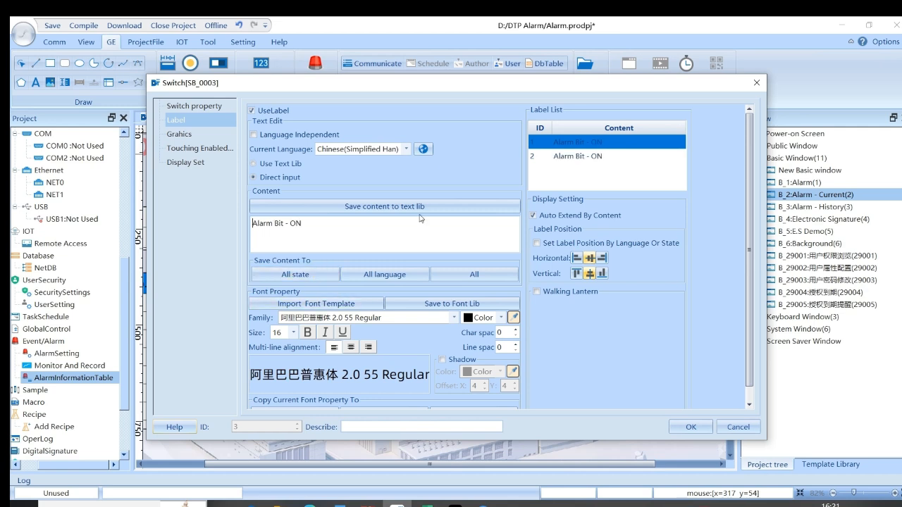
{"action": "left_click", "coordinate": [571, 160]}
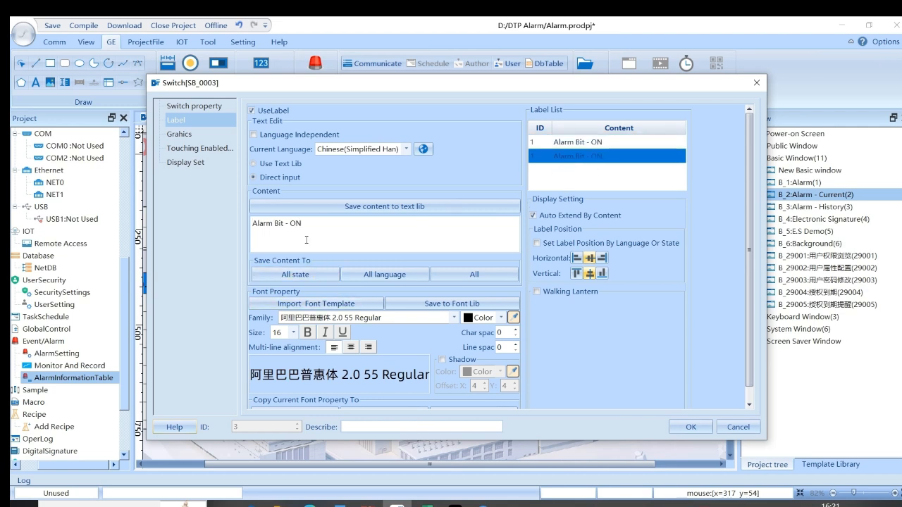
{"action": "type", "text": "FF"}
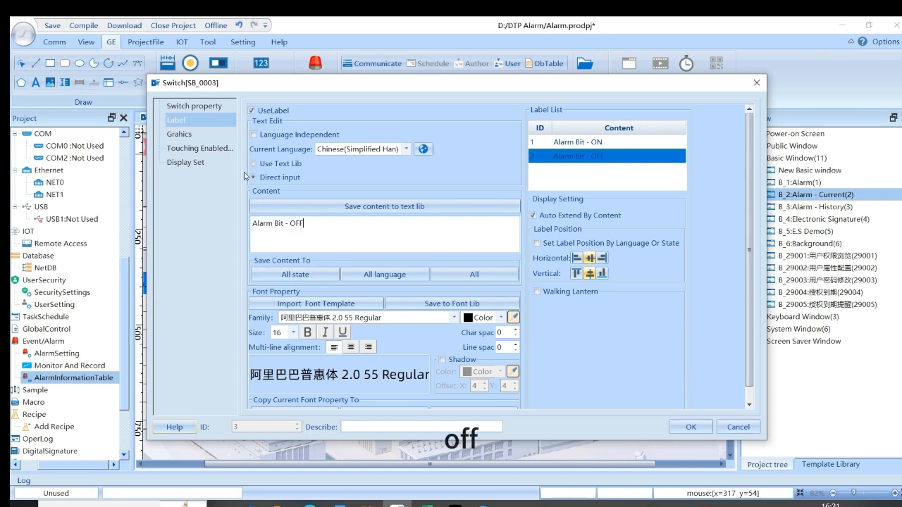
Give the switch the dark blue k_frame graphic and place it below the first columns of the current alarm table.
{"action": "left_click", "coordinate": [202, 135]}
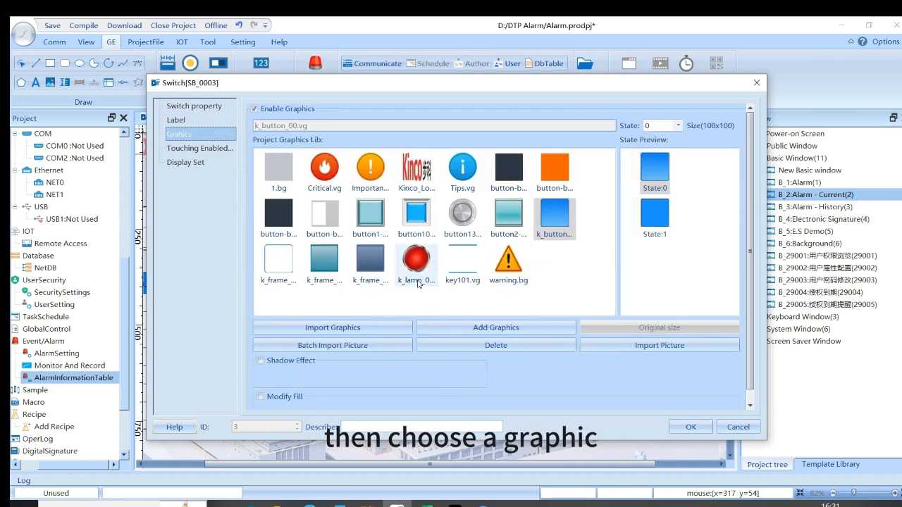
{"action": "left_click", "coordinate": [358, 277]}
{"action": "left_click", "coordinate": [692, 427]}
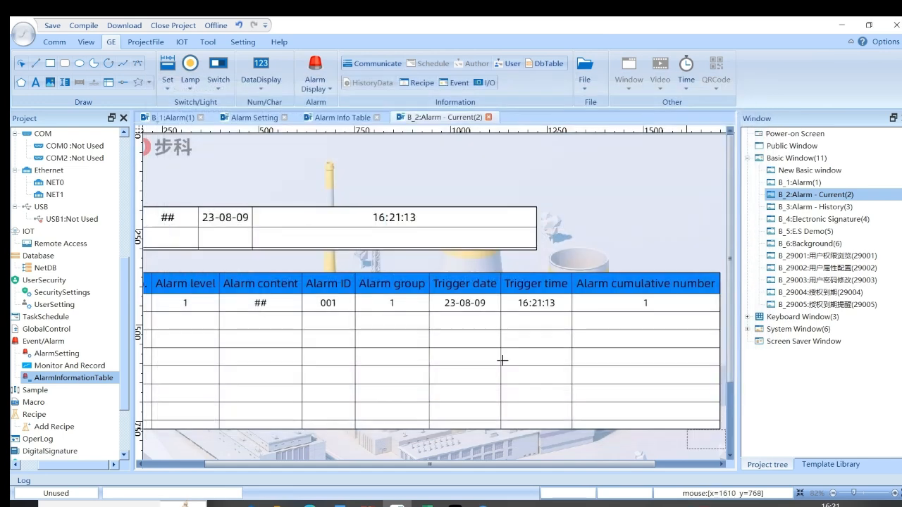
{"action": "scroll", "coordinate": [310, 309], "scroll_direction": "down", "scroll_amount": 2}
{"action": "left_click", "coordinate": [203, 367]}
{"action": "left_click_drag", "start_coordinate": [202, 366], "coordinate": [265, 369]}
{"action": "left_click", "coordinate": [337, 382]}
Insert a number input on the current alarm screen and assign the AlarmWord memory variable to it.
{"action": "left_click", "coordinate": [218, 89]}
{"action": "left_click", "coordinate": [260, 88]}
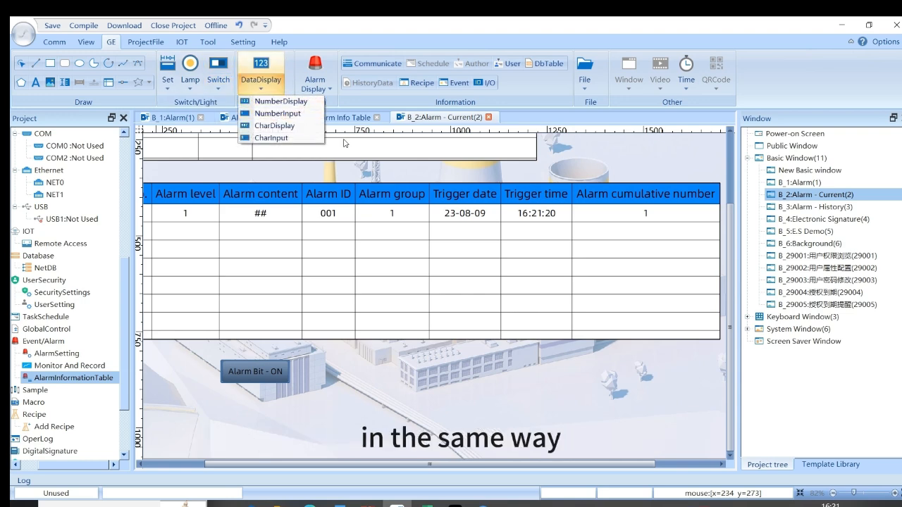
{"action": "left_click", "coordinate": [297, 113]}
{"action": "left_click", "coordinate": [386, 209]}
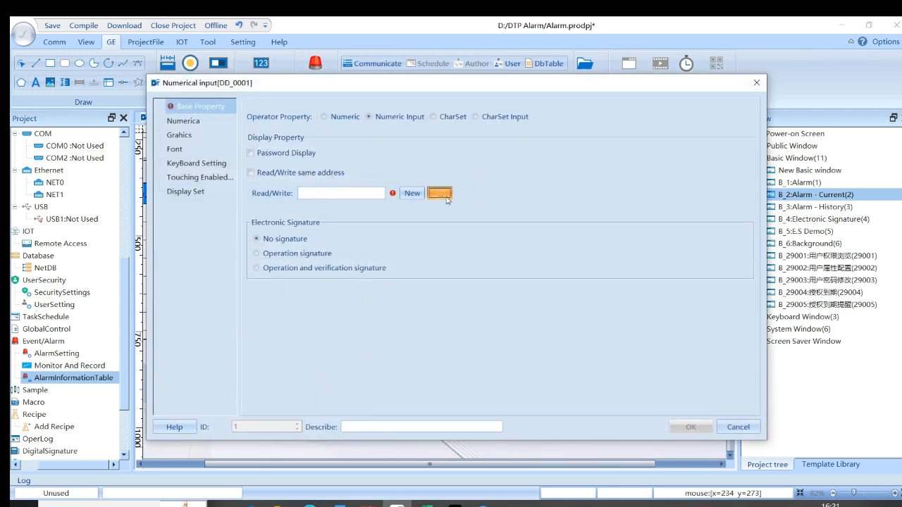
{"action": "left_click", "coordinate": [437, 193]}
{"action": "left_click", "coordinate": [200, 104]}
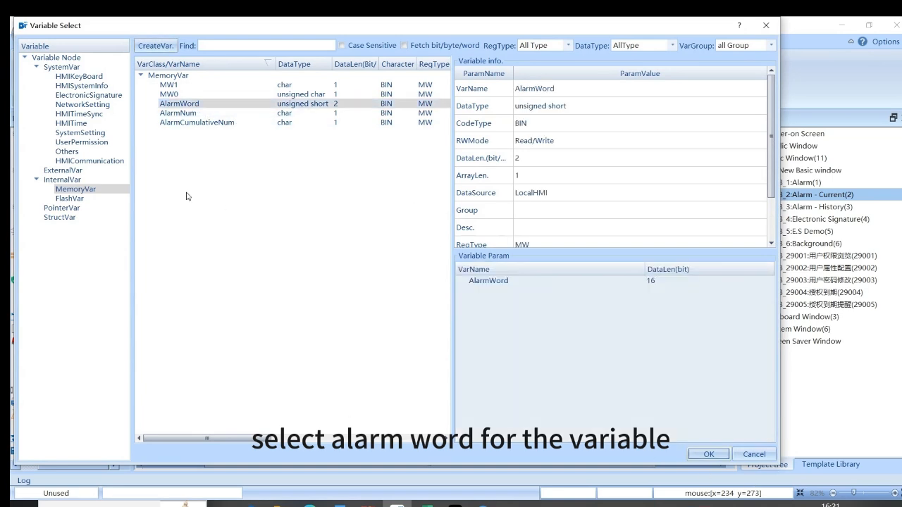
{"action": "left_click", "coordinate": [709, 455]}
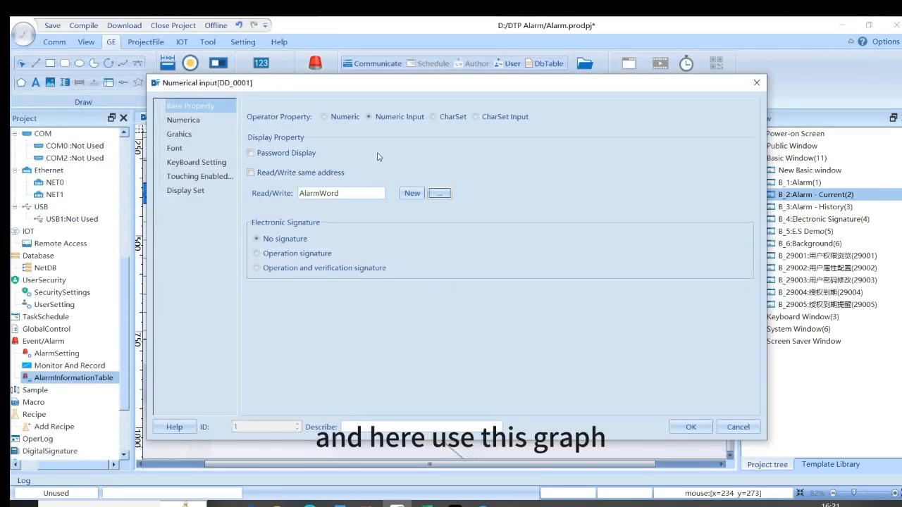
Give the number input the key101.vg graphic and place it beside the Alarm Bit switch, below the current alarm table.
{"action": "left_click", "coordinate": [189, 134]}
{"action": "left_click", "coordinate": [462, 261]}
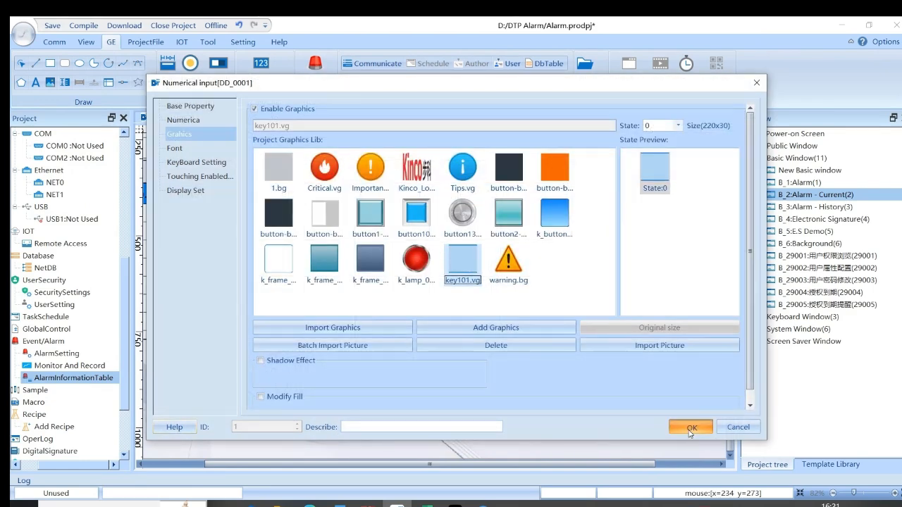
{"action": "left_click", "coordinate": [690, 427]}
{"action": "left_click", "coordinate": [337, 372]}
{"action": "left_click_drag", "start_coordinate": [336, 373], "coordinate": [331, 375]}
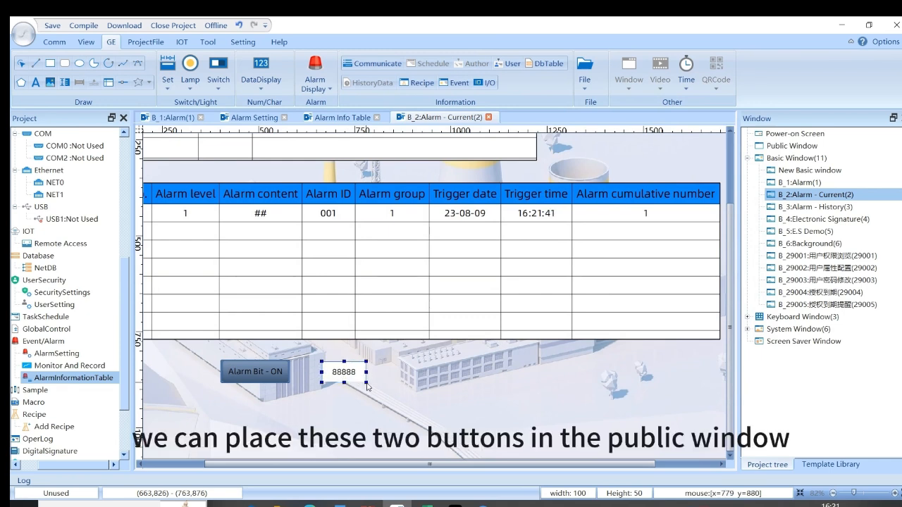
Copy the Alarm Bit switch and number input into the public window and place them in line before the Current Alarm button.
{"action": "left_click", "coordinate": [396, 386]}
{"action": "left_click_drag", "start_coordinate": [415, 405], "coordinate": [203, 346]}
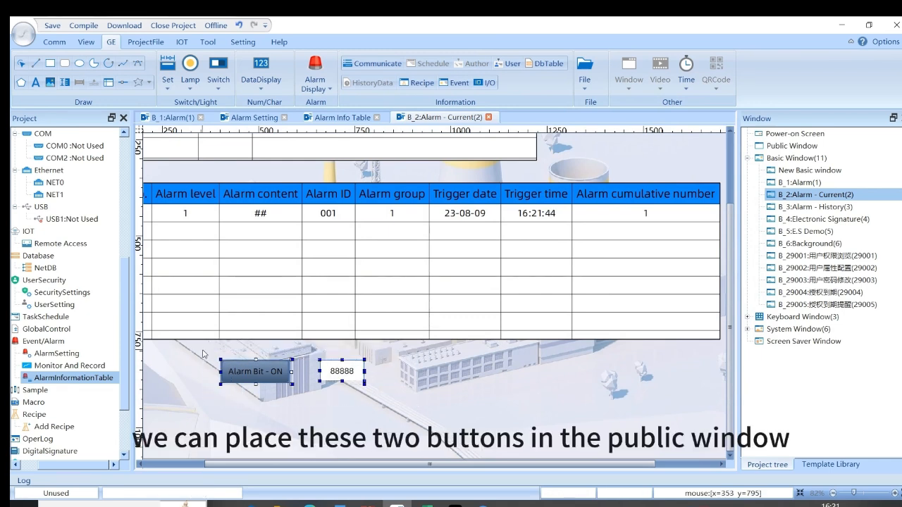
{"action": "double_click", "coordinate": [792, 146]}
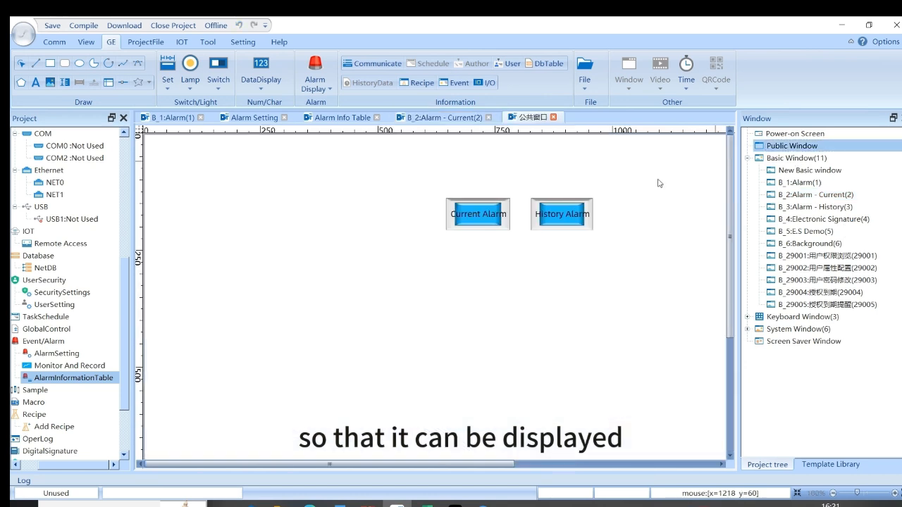
{"action": "key", "text": "ctrl+v"}
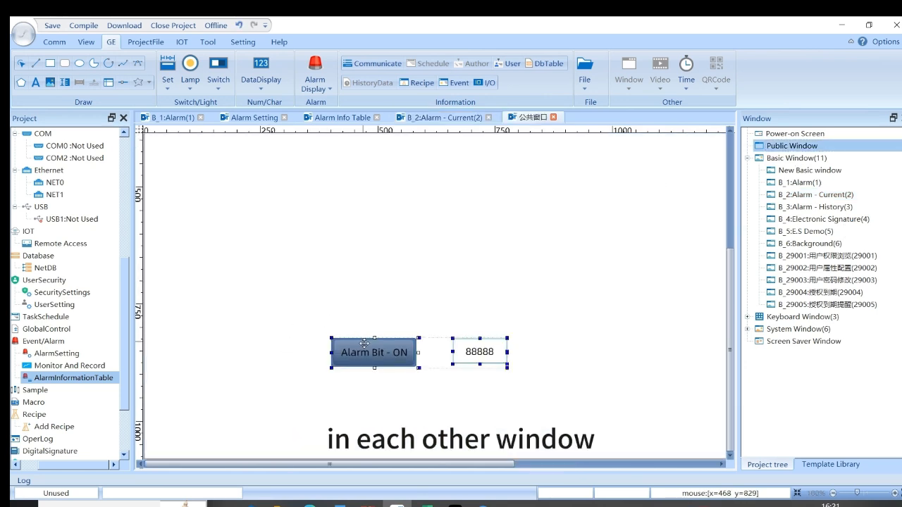
{"action": "left_click_drag", "start_coordinate": [363, 341], "coordinate": [280, 195]}
{"action": "scroll", "coordinate": [312, 227], "scroll_direction": "up", "scroll_amount": 3}
{"action": "left_click_drag", "start_coordinate": [302, 380], "coordinate": [302, 223]}
Align all four public-window controls on one horizontal centre line, then nudge the number input slightly closer to the Alarm Bit switch.
{"action": "left_click", "coordinate": [355, 275]}
{"action": "left_click", "coordinate": [392, 282]}
{"action": "left_click_drag", "start_coordinate": [668, 259], "coordinate": [198, 150]}
{"action": "left_click", "coordinate": [87, 42]}
{"action": "left_click", "coordinate": [57, 46]}
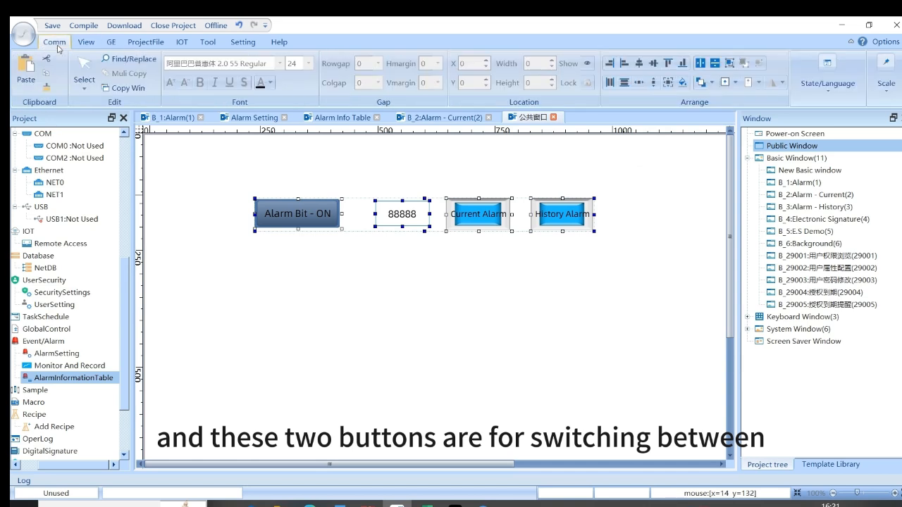
{"action": "left_click", "coordinate": [493, 281]}
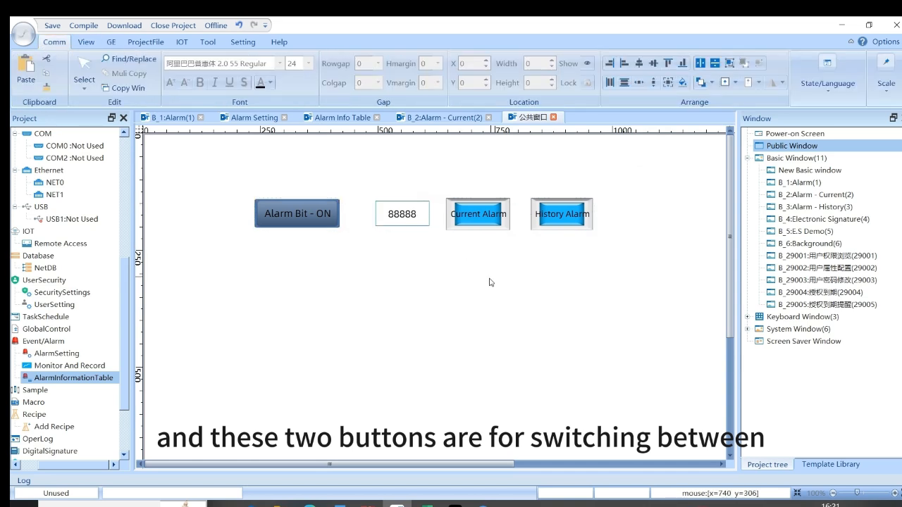
{"action": "left_click", "coordinate": [539, 219]}
{"action": "left_click", "coordinate": [478, 215]}
{"action": "left_click", "coordinate": [831, 199]}
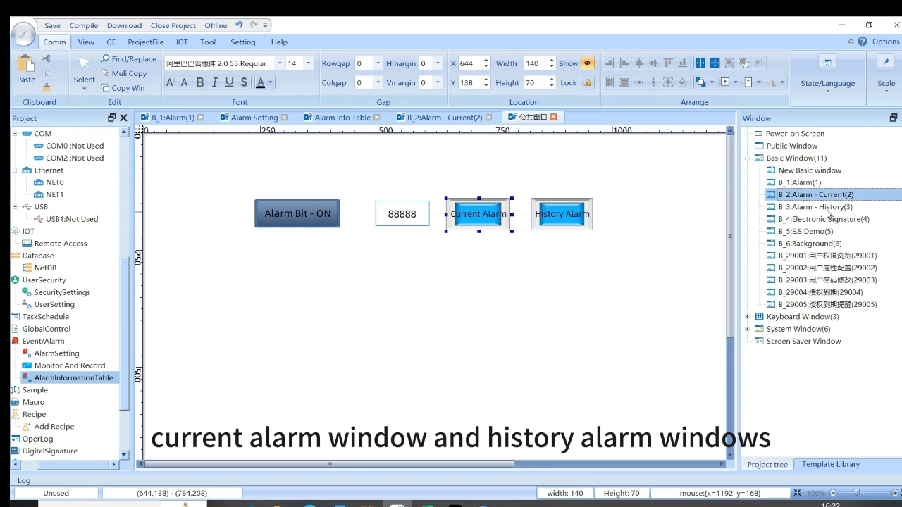
{"action": "left_click", "coordinate": [827, 208]}
{"action": "left_click", "coordinate": [632, 277]}
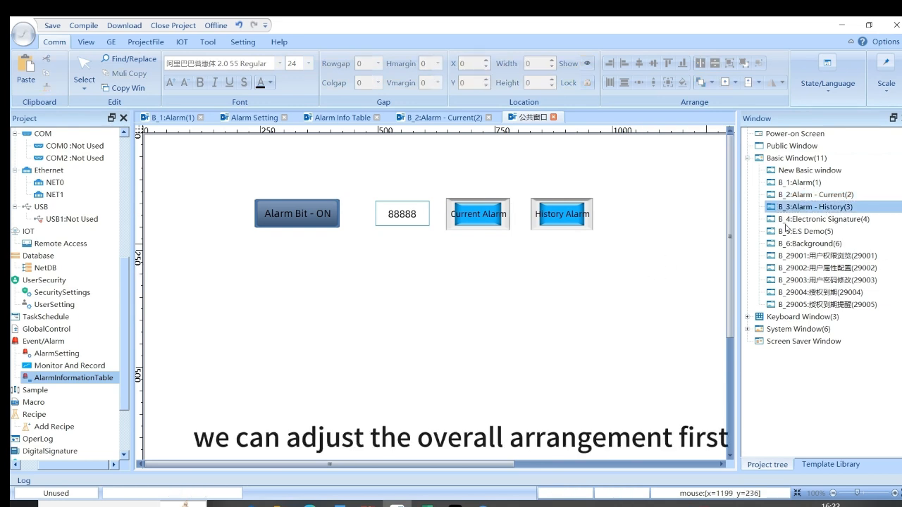
{"action": "left_click_drag", "start_coordinate": [658, 265], "coordinate": [173, 158]}
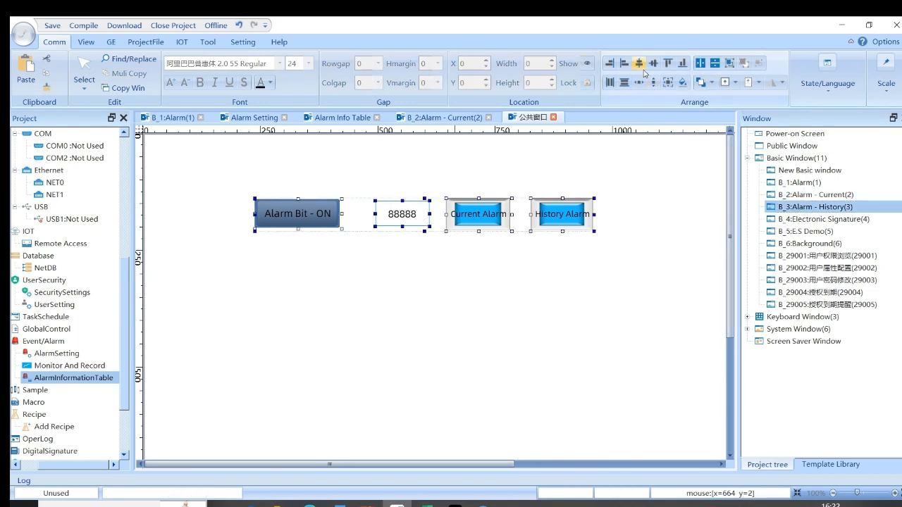
{"action": "left_click", "coordinate": [653, 64]}
{"action": "left_click", "coordinate": [405, 215]}
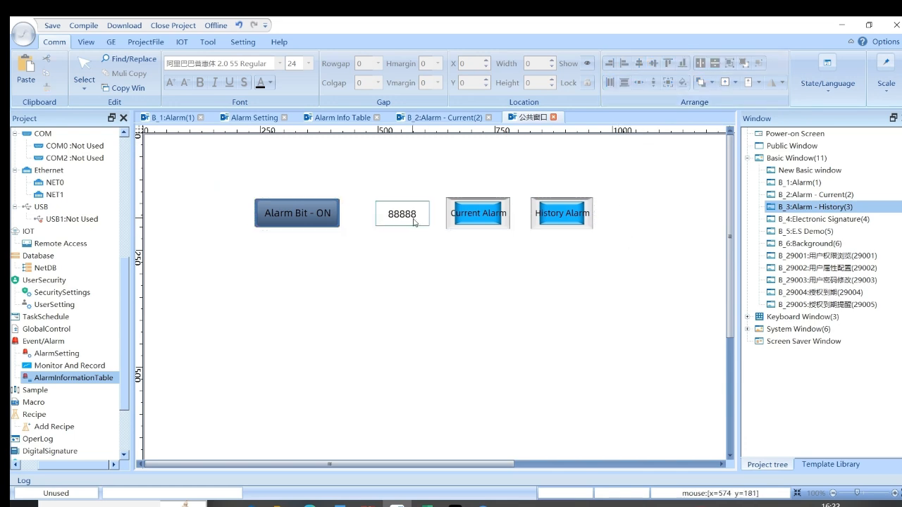
{"action": "left_click_drag", "start_coordinate": [410, 216], "coordinate": [405, 214]}
{"action": "left_click", "coordinate": [441, 264]}
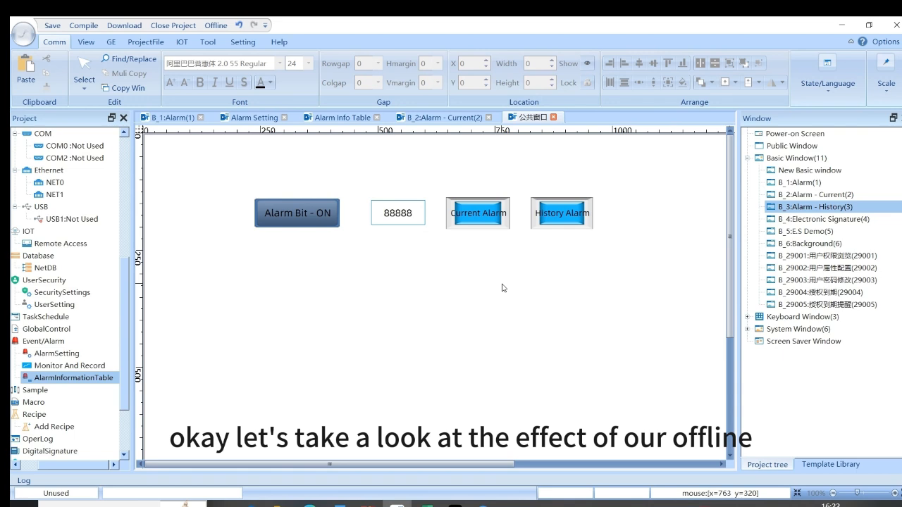
Run the offline simulation of the project and switch to the current alarm screen.
{"action": "left_click", "coordinate": [210, 29]}
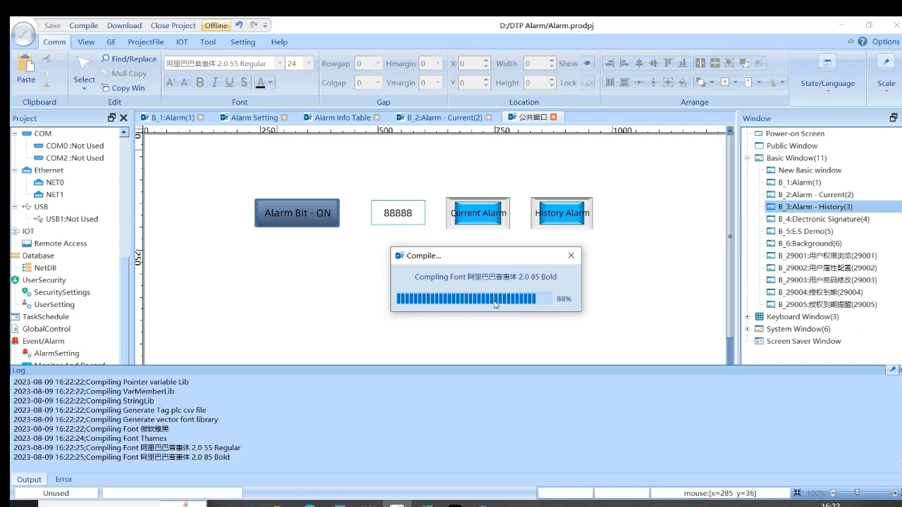
{"action": "left_click", "coordinate": [441, 312]}
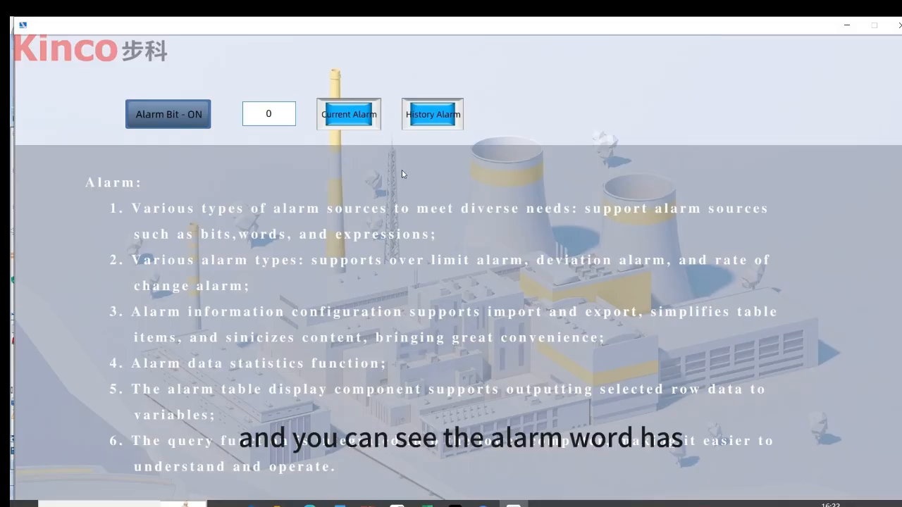
{"action": "left_click", "coordinate": [359, 123]}
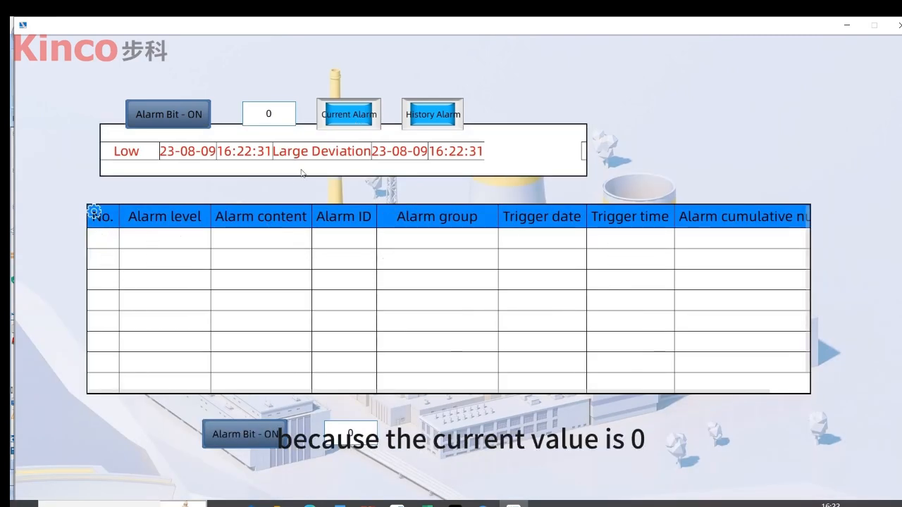
In the simulation, set the alarm word to 120 and toggle the Alarm Bit switch to trigger the bit alarm.
{"action": "left_click", "coordinate": [272, 122]}
{"action": "left_click", "coordinate": [412, 284]}
{"action": "left_click", "coordinate": [439, 284]}
{"action": "left_click", "coordinate": [426, 346]}
{"action": "left_click", "coordinate": [490, 346]}
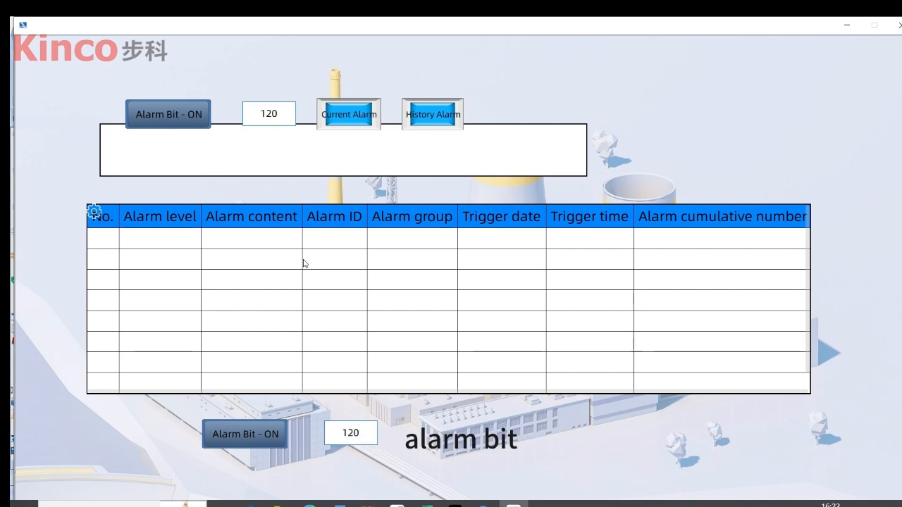
{"action": "left_click", "coordinate": [178, 121]}
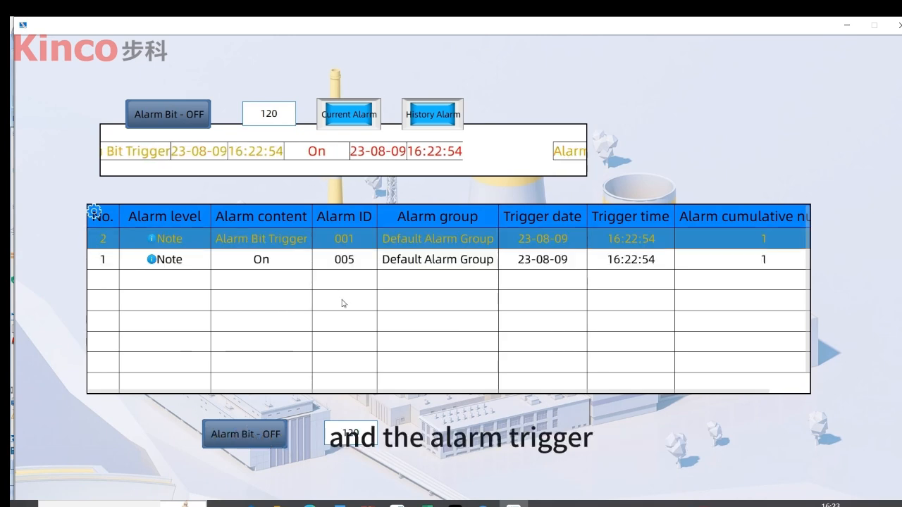
Examine the "On" alarm row in the simulated current alarm table, then close the simulation.
{"action": "left_click", "coordinate": [252, 263]}
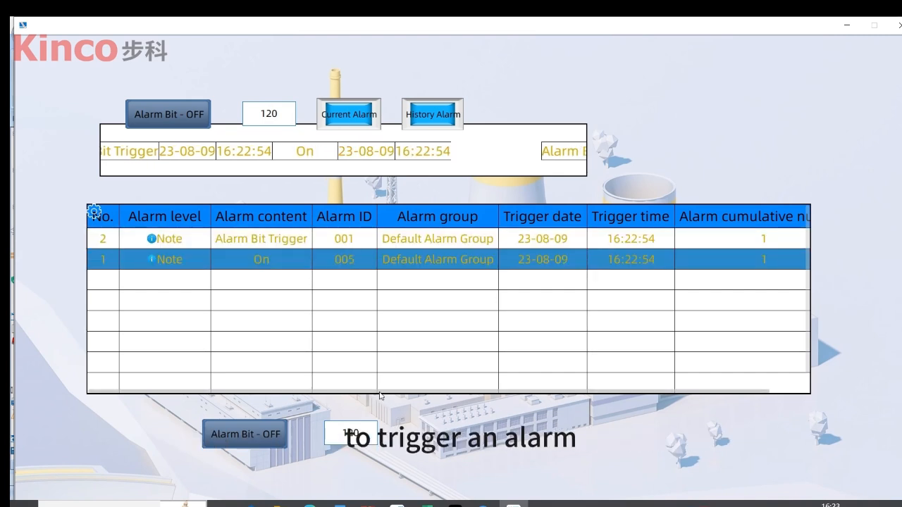
{"action": "mouse_move", "coordinate": [374, 395]}
{"action": "left_mouse_down"}
{"action": "mouse_move", "coordinate": [510, 397]}
{"action": "mouse_move", "coordinate": [360, 398]}
{"action": "left_mouse_up"}
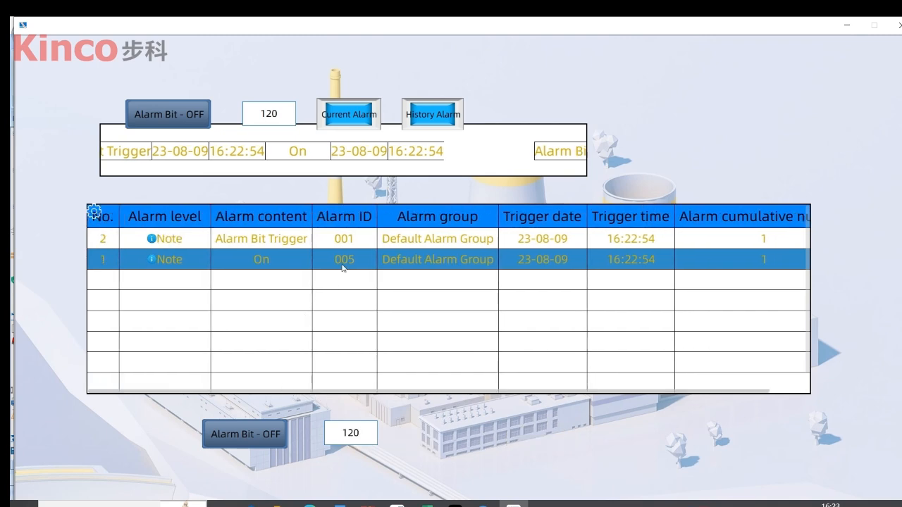
{"action": "right_click", "coordinate": [321, 195]}
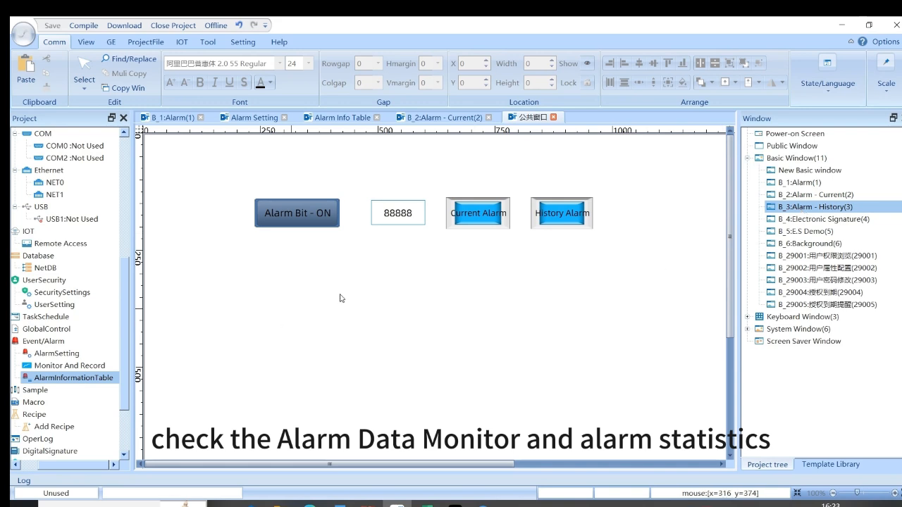
Add AlarmWord as an alarm data monitor variable in the Monitor And Record settings, with Decimal type and 4 integer digits.
{"action": "double_click", "coordinate": [52, 367]}
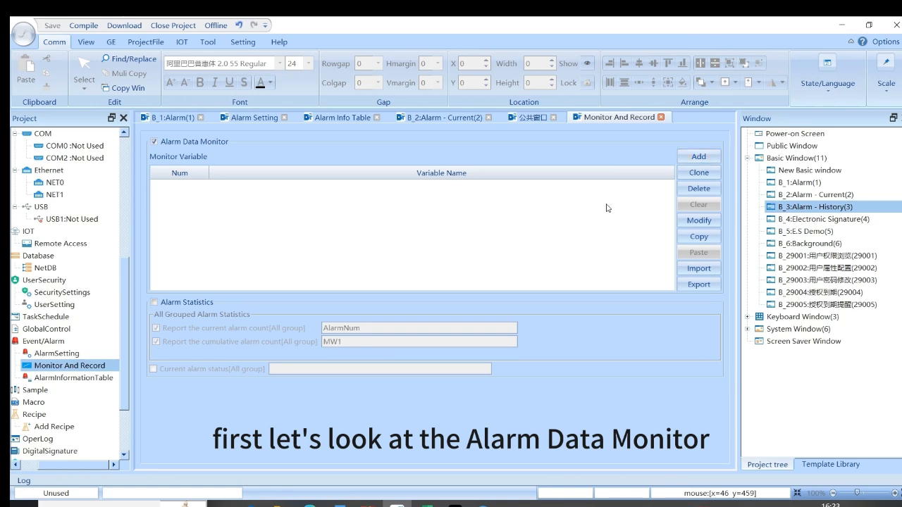
{"action": "left_click", "coordinate": [698, 157]}
{"action": "left_click", "coordinate": [454, 212]}
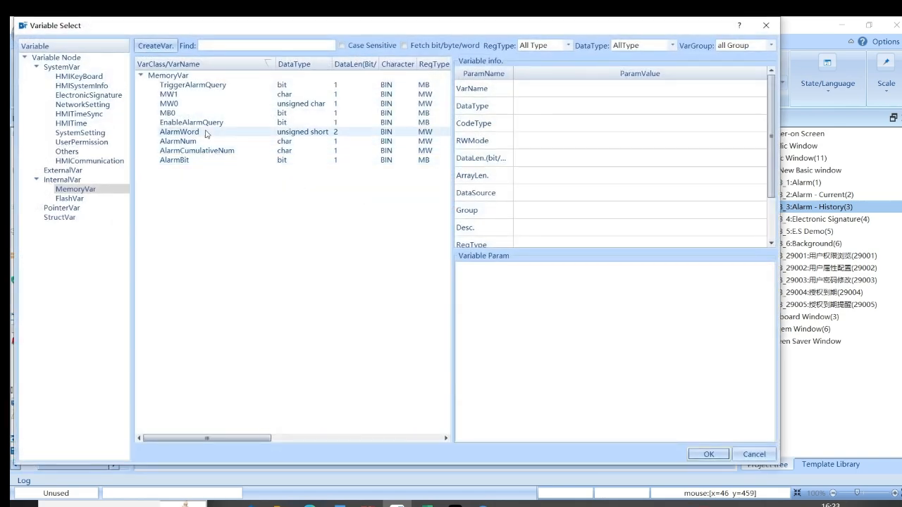
{"action": "left_click", "coordinate": [233, 133]}
{"action": "left_click", "coordinate": [707, 455]}
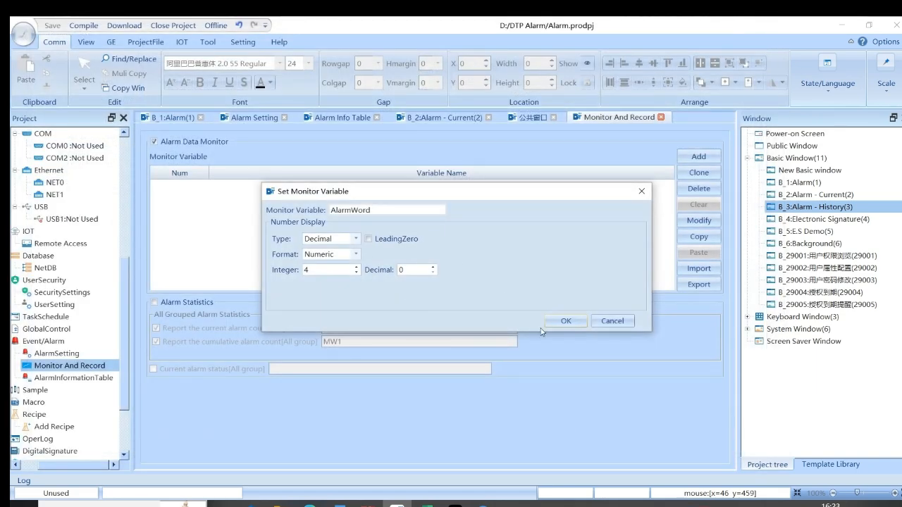
{"action": "left_click", "coordinate": [565, 321]}
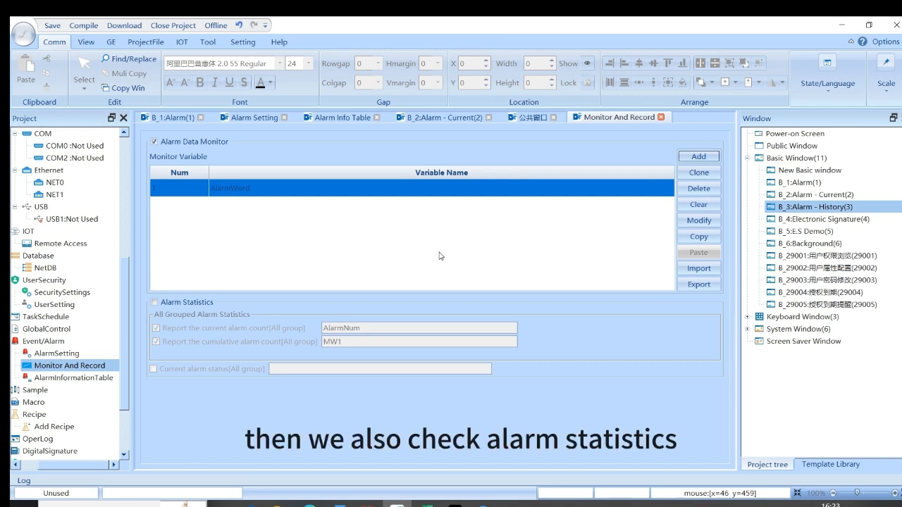
Enable alarm statistics, reporting the current alarm count to AlarmNum and the cumulative count to AlarmCumulativeNum, with current alarm status left off.
{"action": "left_click", "coordinate": [167, 304]}
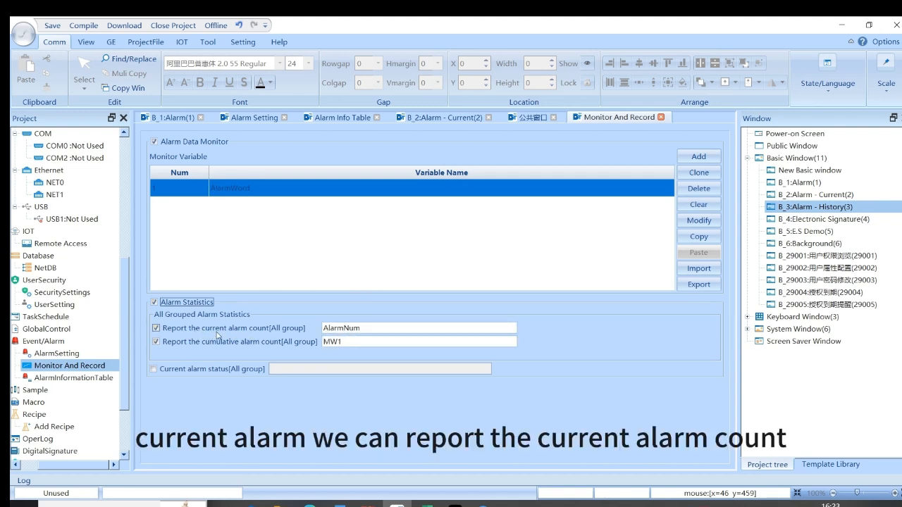
{"action": "double_click", "coordinate": [356, 328]}
{"action": "left_click", "coordinate": [708, 453]}
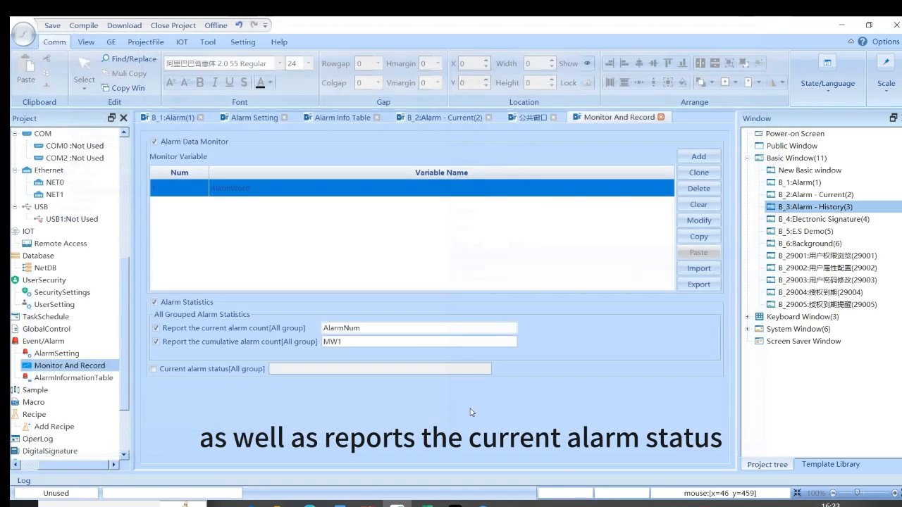
{"action": "double_click", "coordinate": [384, 345]}
{"action": "left_click", "coordinate": [218, 123]}
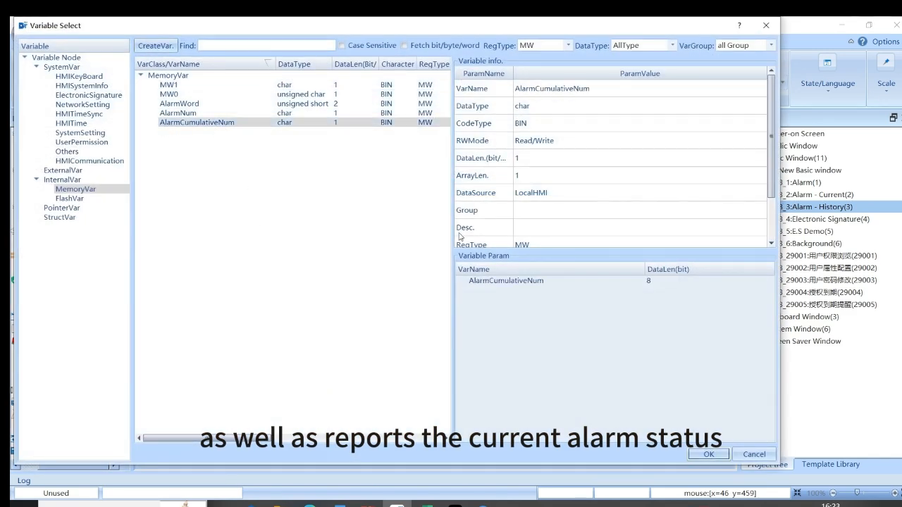
{"action": "left_click", "coordinate": [704, 453]}
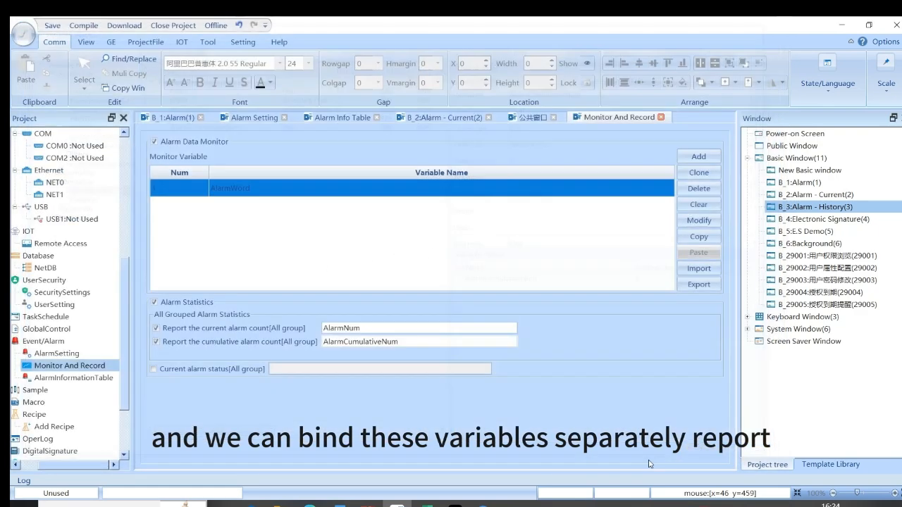
{"action": "left_click", "coordinate": [178, 371]}
{"action": "left_click", "coordinate": [178, 370]}
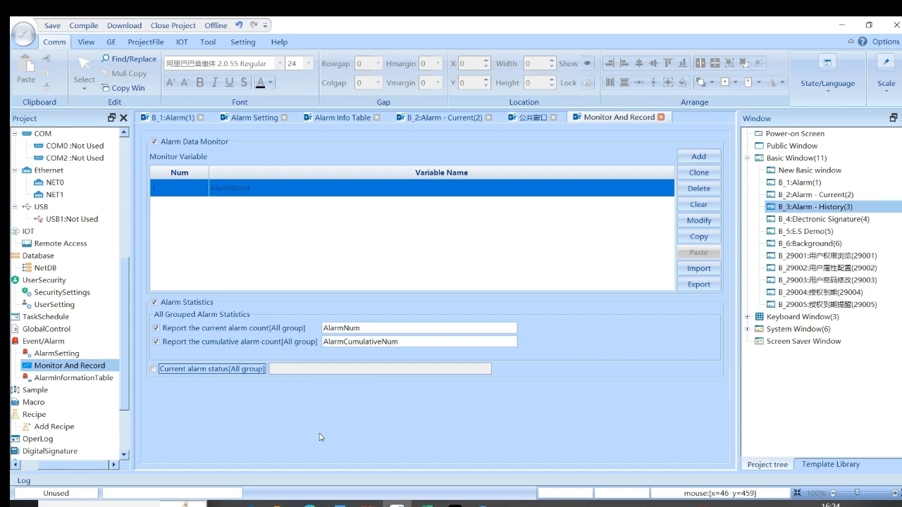
Open the AlarmWord off-limit alarm entry from the alarm information table.
{"action": "left_click", "coordinate": [75, 379]}
{"action": "double_click", "coordinate": [75, 378]}
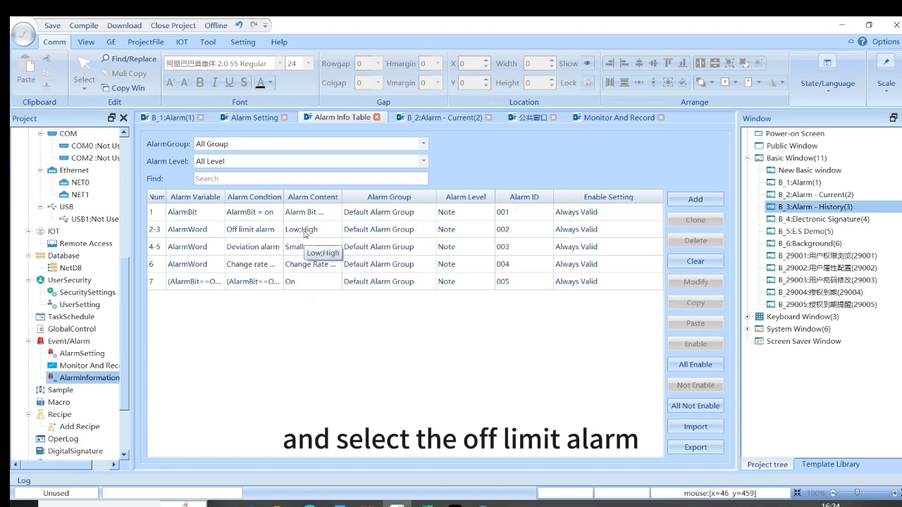
{"action": "left_click", "coordinate": [305, 235]}
{"action": "double_click", "coordinate": [305, 234]}
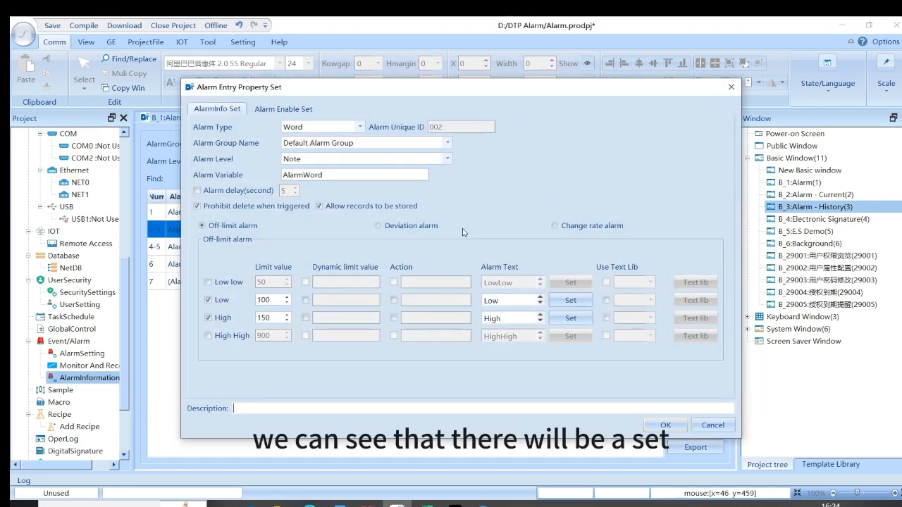
Try appending the AlarmWord monitor variable to the Low alarm text, then discard the changes to the entry.
{"action": "left_click", "coordinate": [492, 301]}
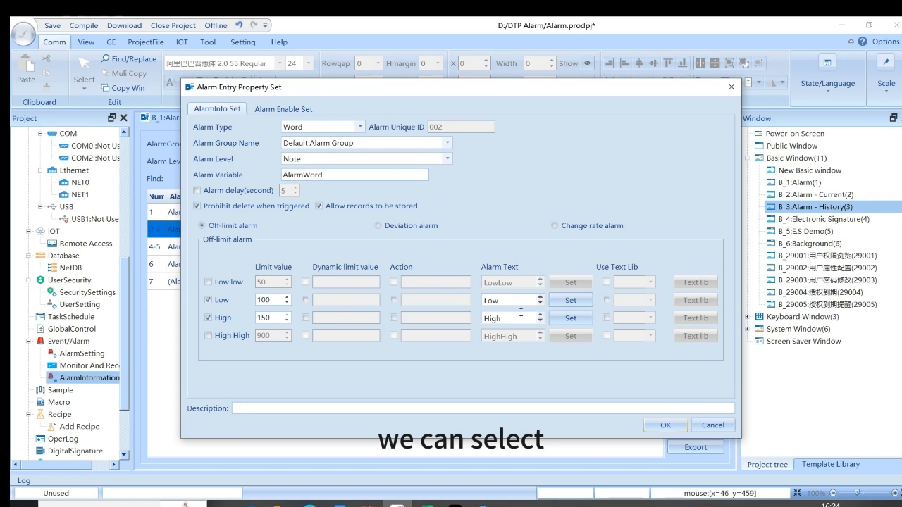
{"action": "left_click", "coordinate": [571, 301]}
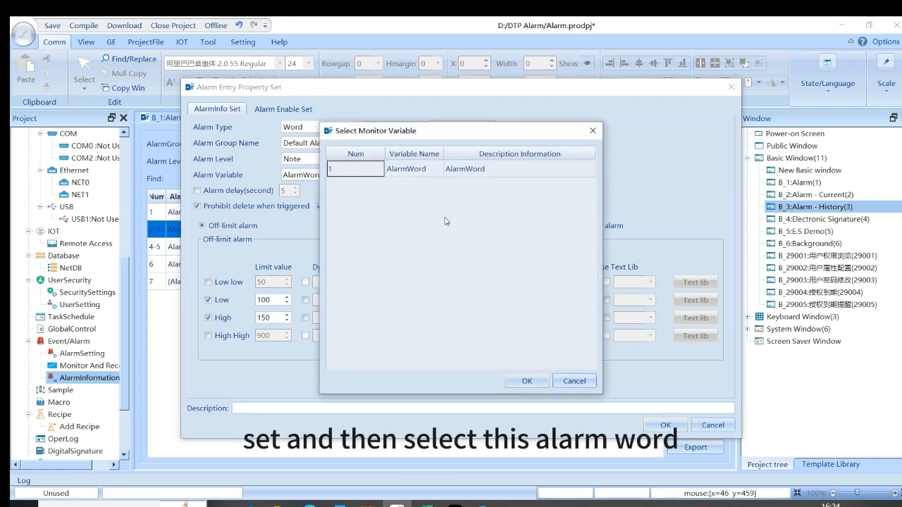
{"action": "left_click", "coordinate": [415, 167]}
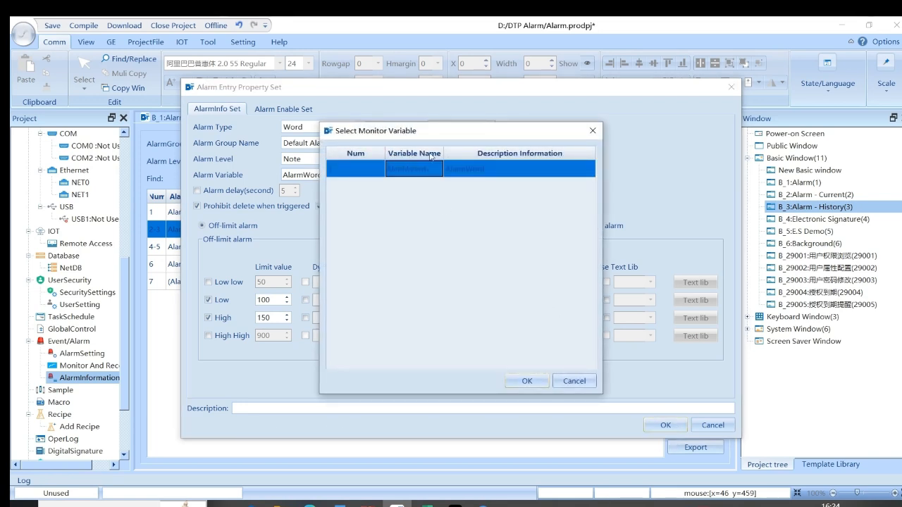
{"action": "left_click", "coordinate": [527, 380]}
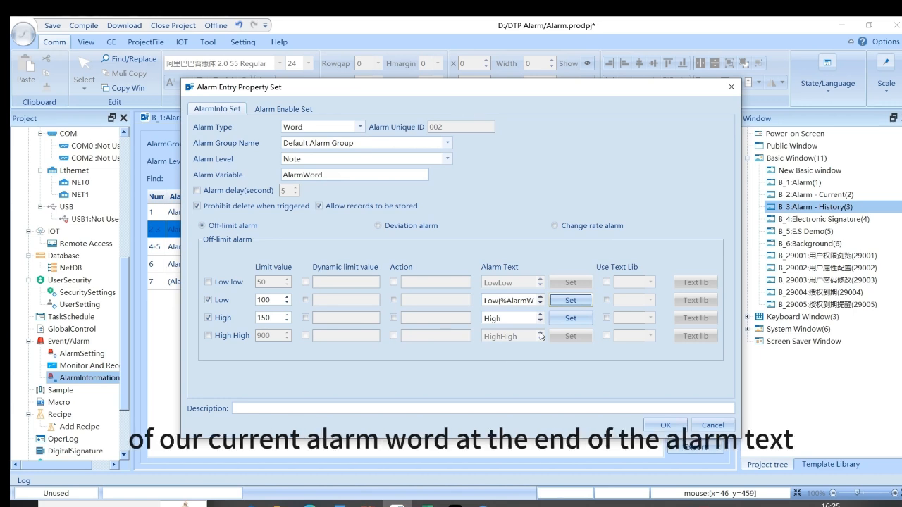
{"action": "left_click_drag", "start_coordinate": [506, 298], "coordinate": [518, 298]}
{"action": "left_click", "coordinate": [505, 298]}
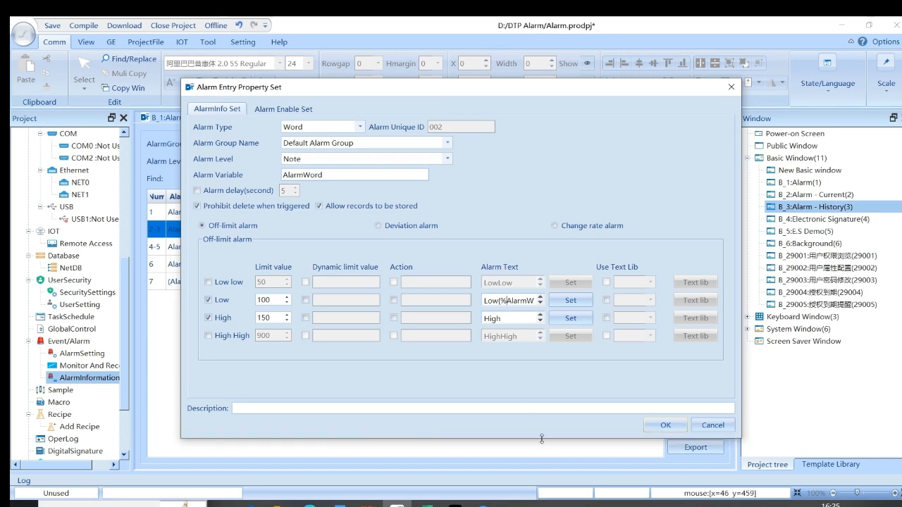
{"action": "left_click", "coordinate": [713, 425]}
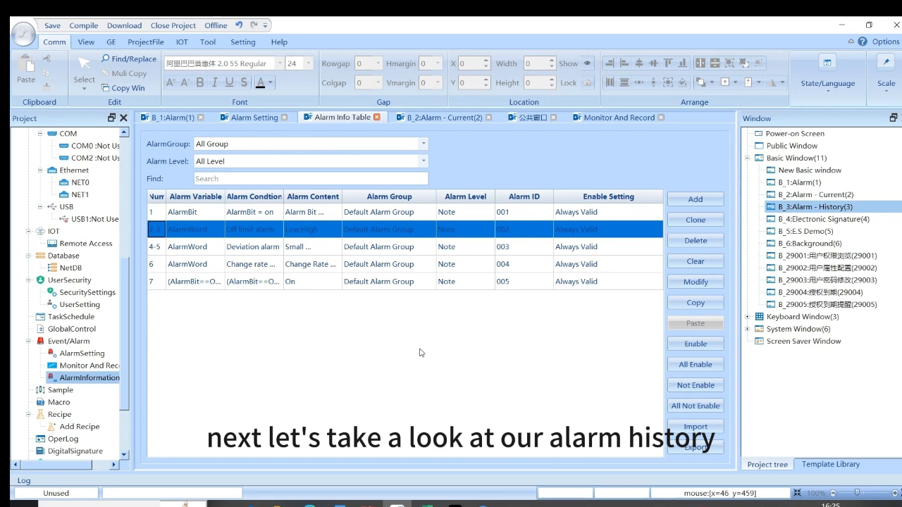
Open the B_3:Alarm - History window and start adding an alarm display of the Alarm History type.
{"action": "double_click", "coordinate": [821, 208]}
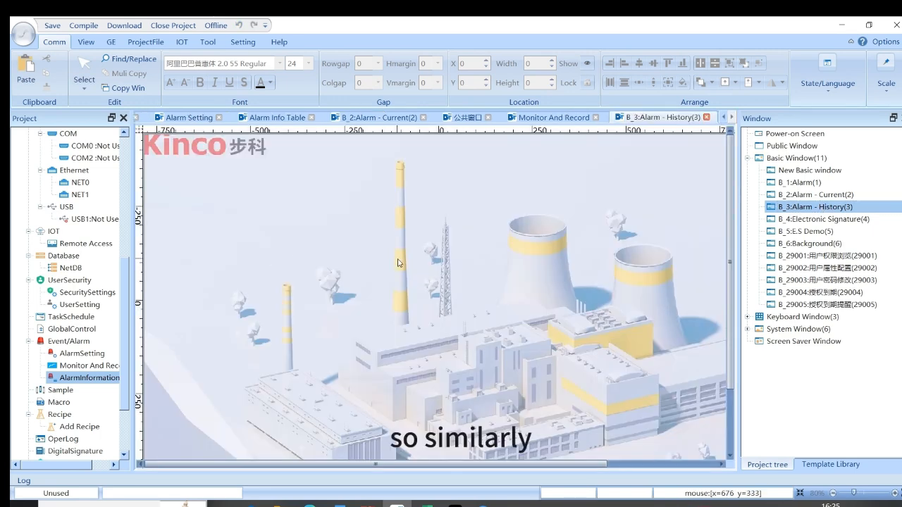
{"action": "left_click", "coordinate": [107, 42]}
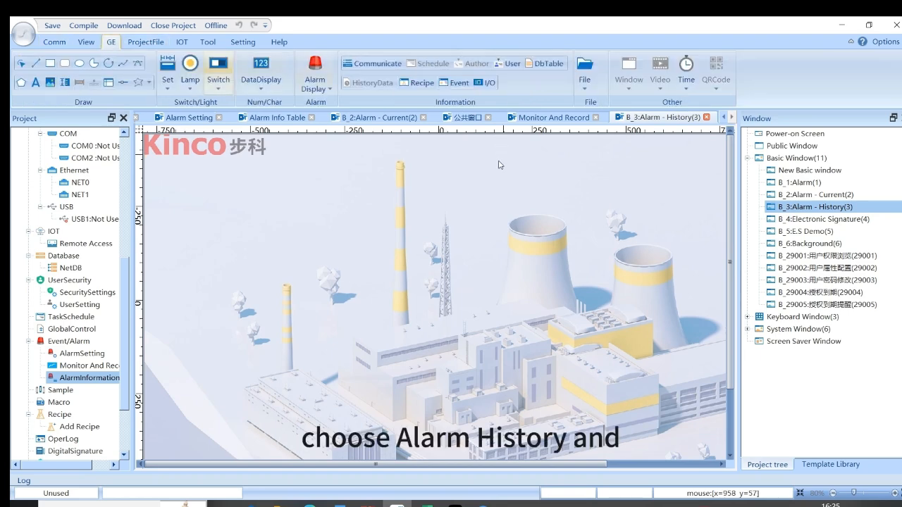
{"action": "left_click", "coordinate": [315, 83]}
{"action": "left_click", "coordinate": [328, 125]}
{"action": "left_click", "coordinate": [435, 297]}
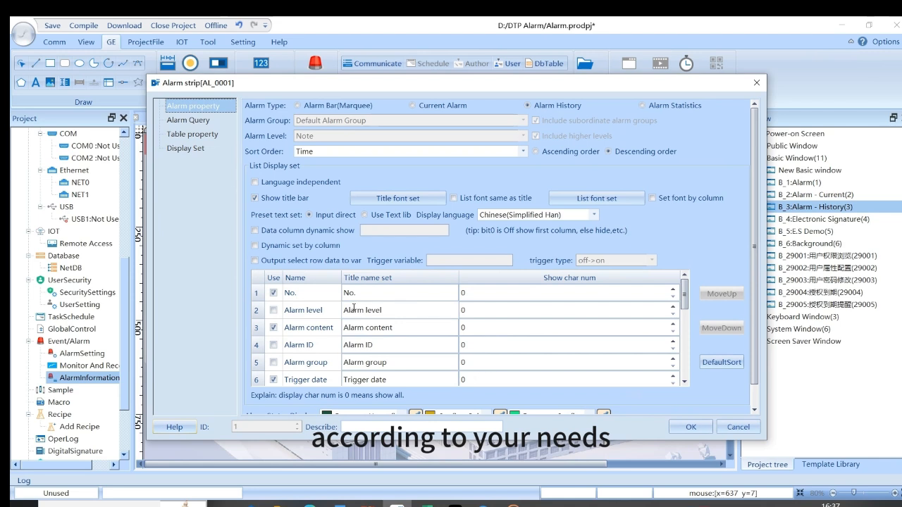
Include the Alarm ID, Alarm level and Alarm group columns in the alarm history list.
{"action": "left_click", "coordinate": [273, 345]}
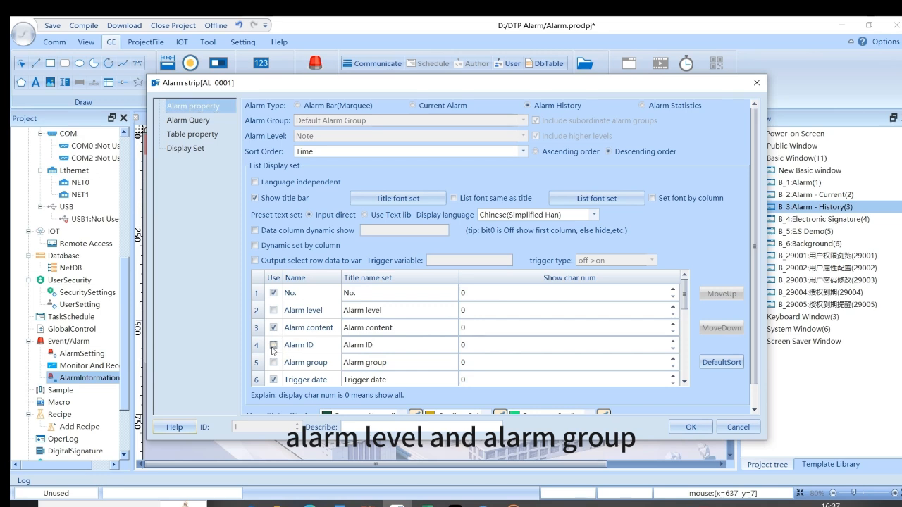
{"action": "left_click", "coordinate": [273, 310]}
{"action": "left_click", "coordinate": [274, 362]}
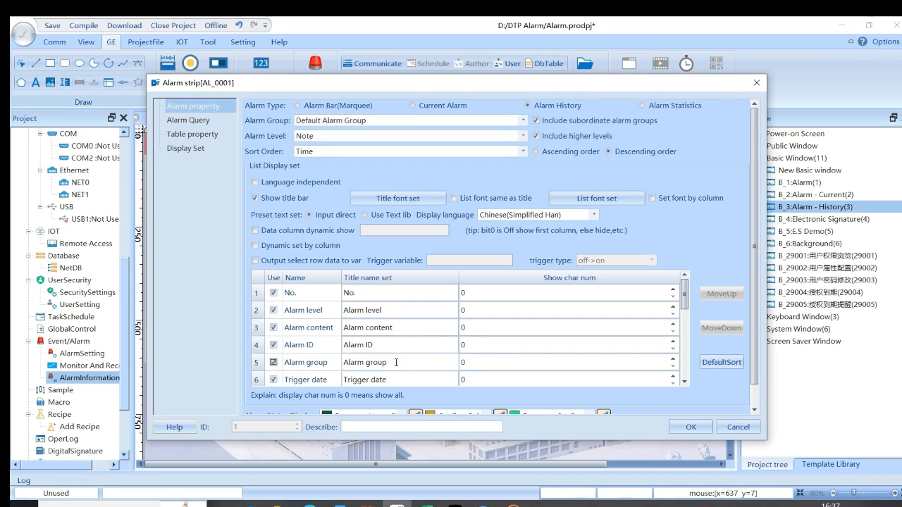
Exclude the Confirm date, Confirm time, Recovery date and Recovery time columns from the alarm history list.
{"action": "left_click_drag", "start_coordinate": [687, 303], "coordinate": [686, 374]}
{"action": "scroll", "coordinate": [397, 338], "scroll_direction": "up", "scroll_amount": 2}
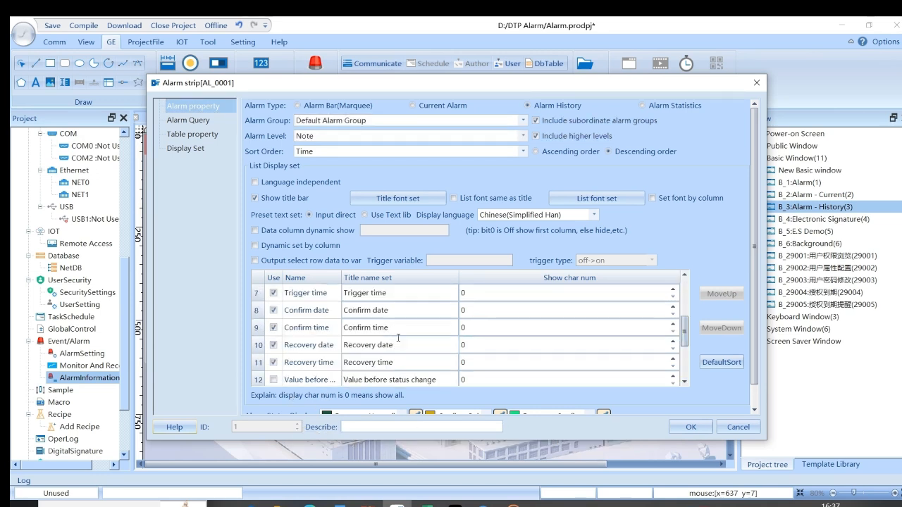
{"action": "left_click", "coordinate": [273, 362]}
{"action": "left_click", "coordinate": [273, 344]}
{"action": "left_click", "coordinate": [273, 328]}
{"action": "left_click", "coordinate": [274, 310]}
{"action": "left_click", "coordinate": [273, 310]}
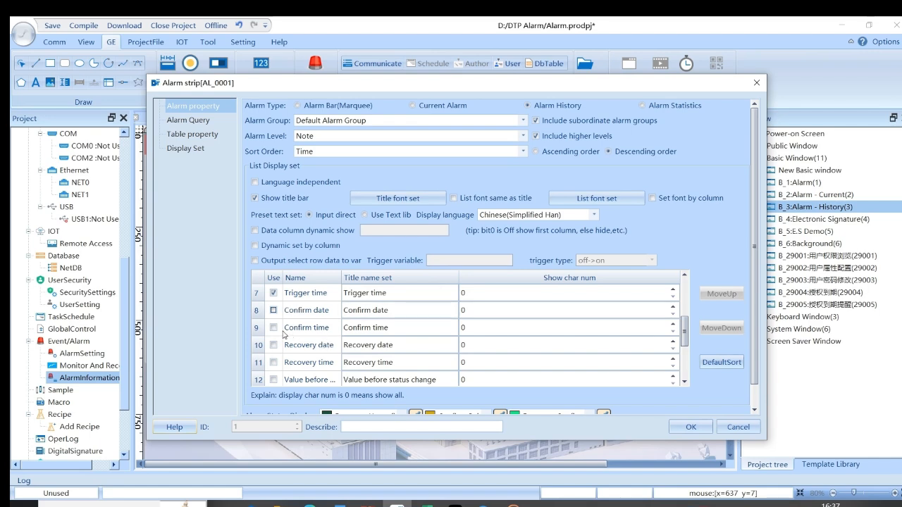
Set the alarm history title font size to 16.
{"action": "left_click", "coordinate": [389, 199]}
{"action": "scroll", "coordinate": [362, 272], "scroll_direction": "down", "scroll_amount": 5}
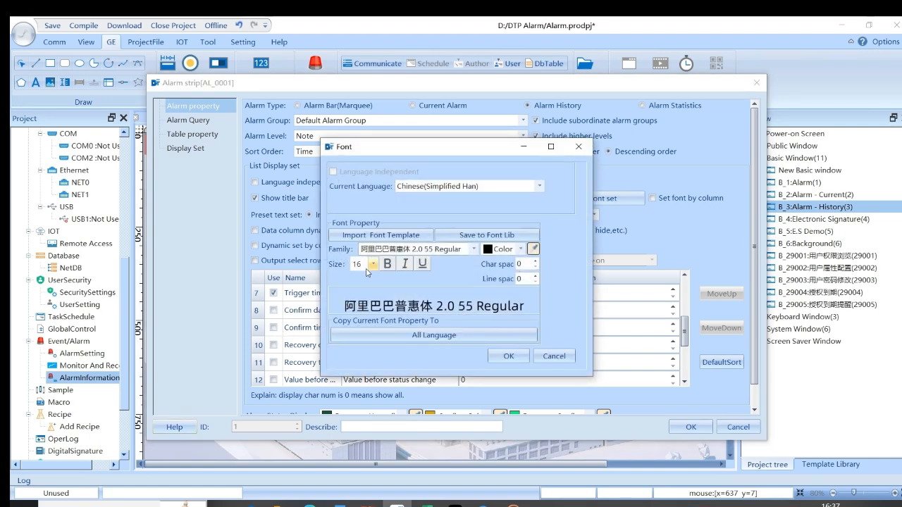
{"action": "left_click", "coordinate": [510, 361]}
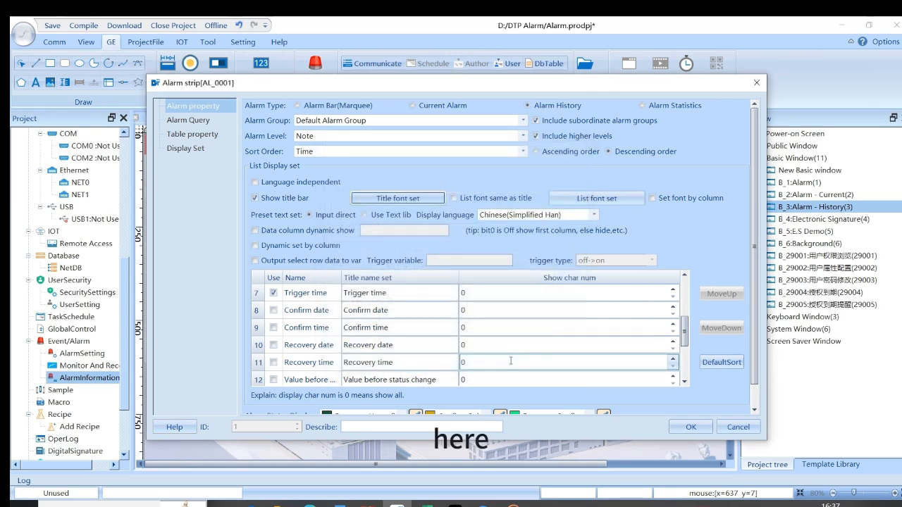
Enable the alarm query function and bind the query status variable to EnableAlarmQuery.
{"action": "left_click", "coordinate": [195, 124]}
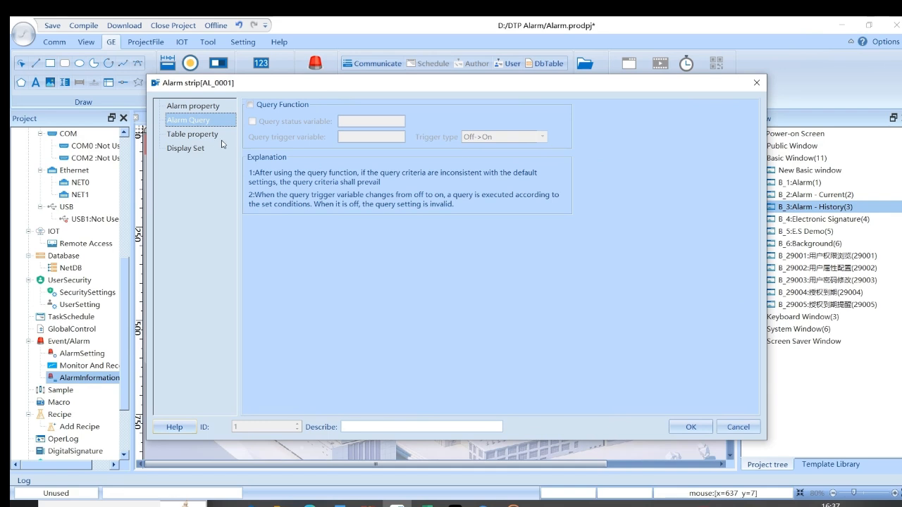
{"action": "left_click", "coordinate": [261, 108]}
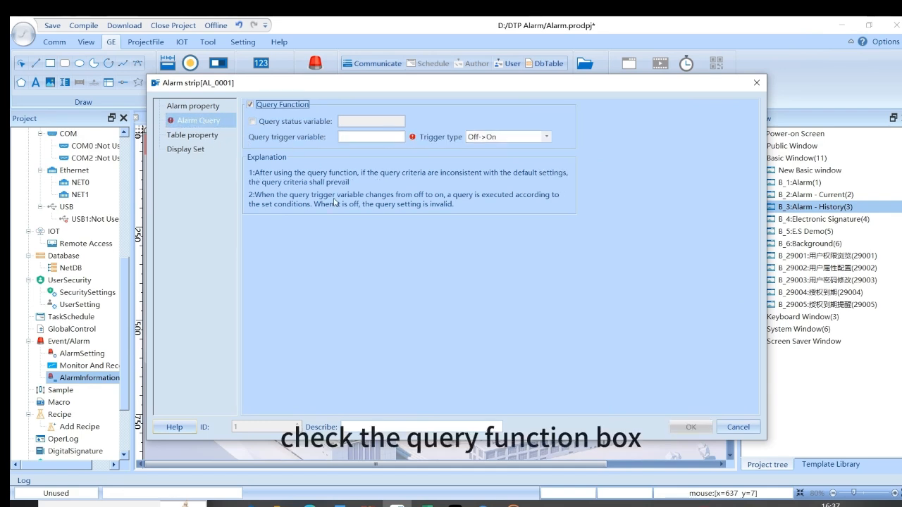
{"action": "left_click", "coordinate": [276, 123]}
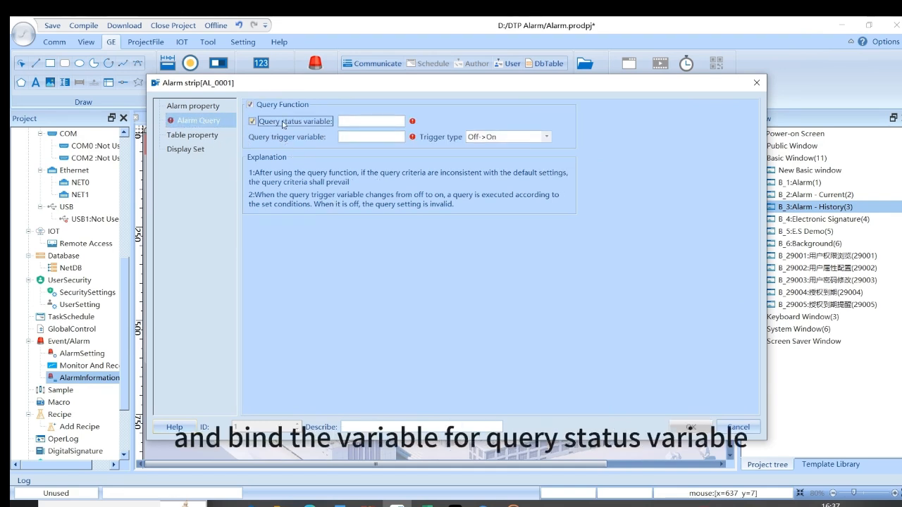
{"action": "double_click", "coordinate": [365, 125]}
{"action": "left_click", "coordinate": [191, 104]}
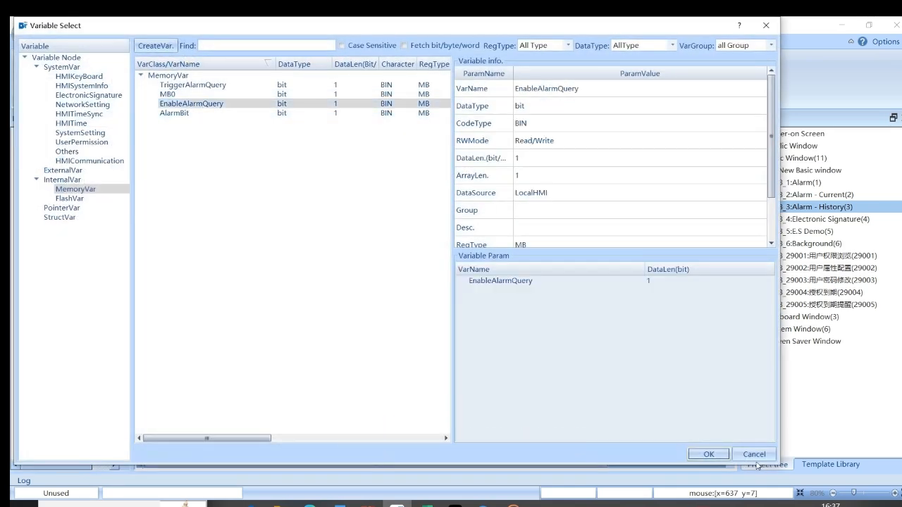
{"action": "left_click", "coordinate": [708, 454]}
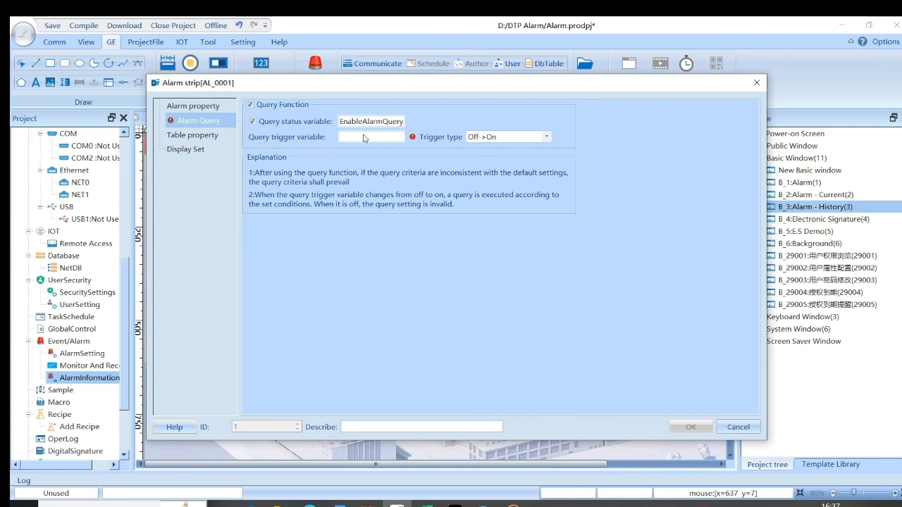
Bind the query trigger variable to TriggerAlarmQuery with trigger type Off->On(Autp Reset).
{"action": "double_click", "coordinate": [365, 138]}
{"action": "left_click", "coordinate": [192, 85]}
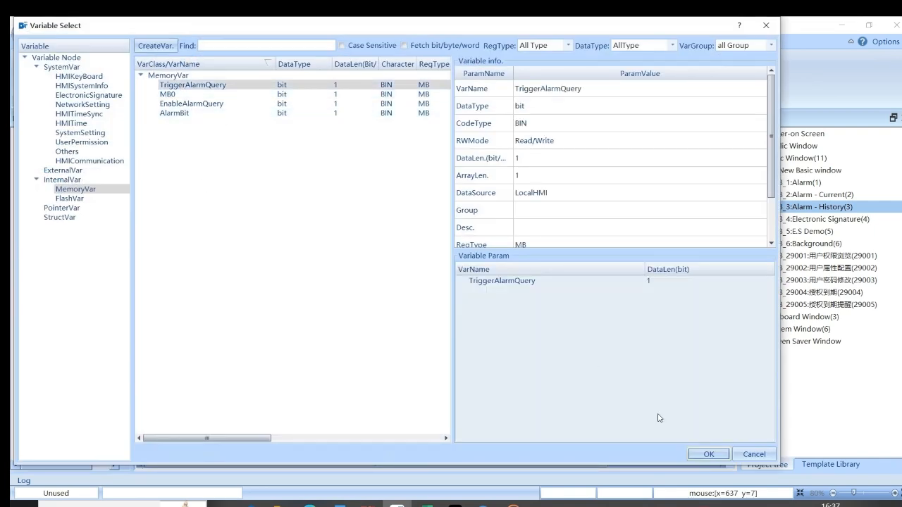
{"action": "left_click", "coordinate": [708, 453]}
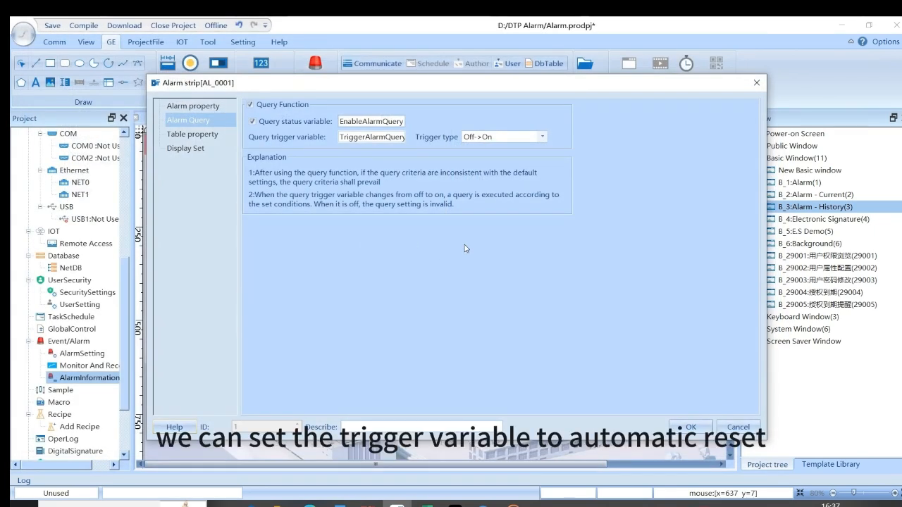
{"action": "left_click", "coordinate": [502, 137]}
{"action": "left_click", "coordinate": [504, 176]}
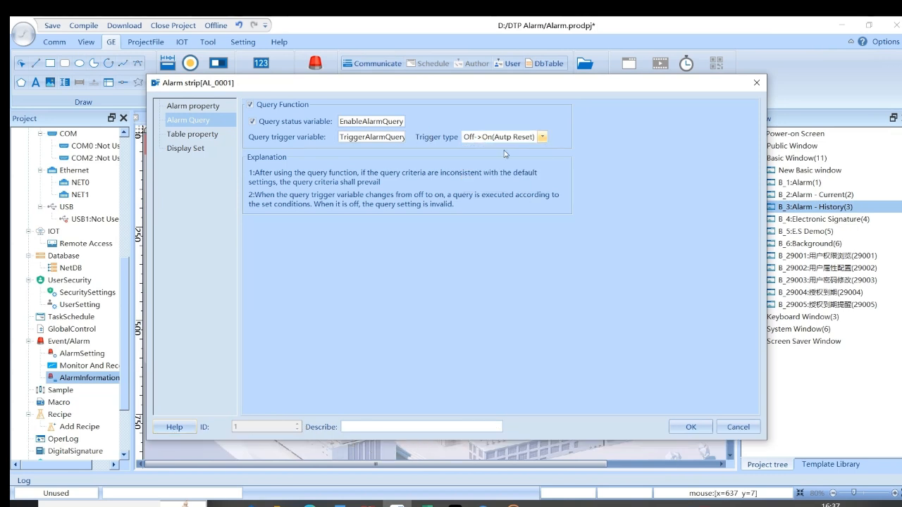
Set the alarm history table's row gap to 10 and accept the alarm display settings.
{"action": "left_click", "coordinate": [182, 139]}
{"action": "double_click", "coordinate": [382, 209]}
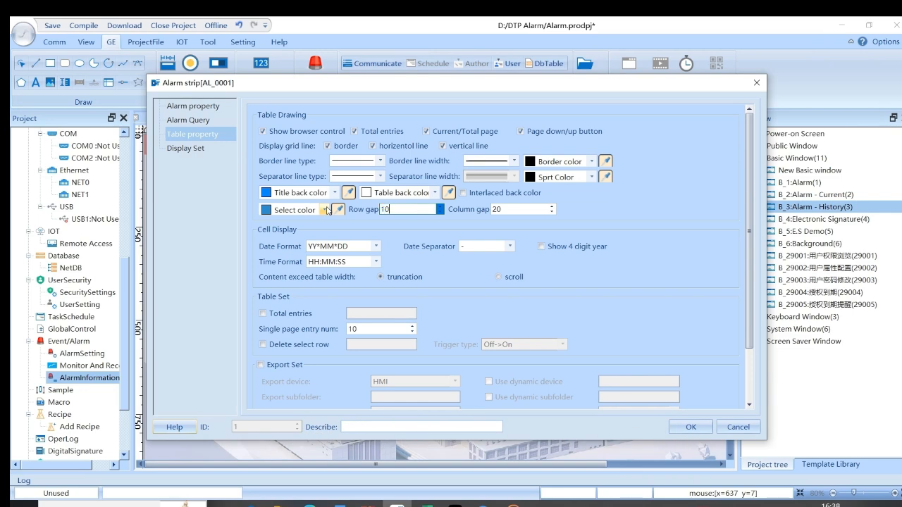
{"action": "left_click", "coordinate": [200, 151]}
{"action": "left_click", "coordinate": [199, 137]}
{"action": "left_click", "coordinate": [690, 427]}
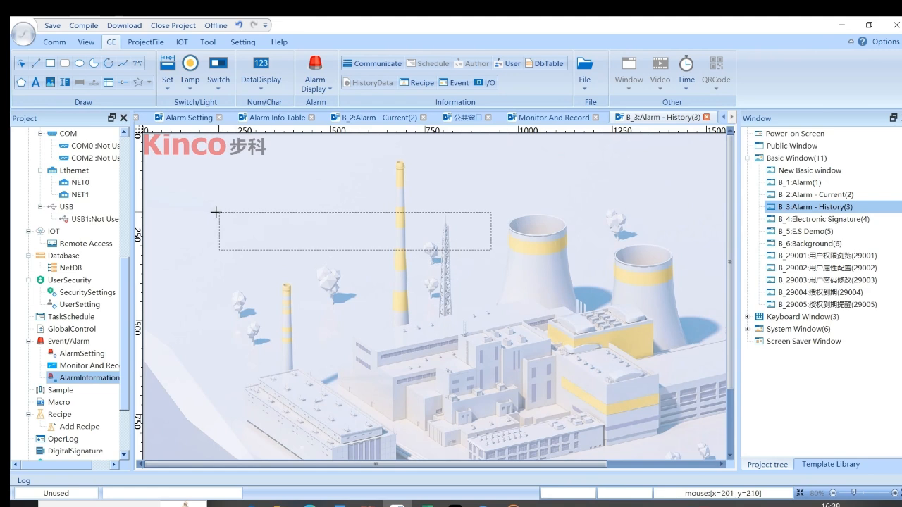
Place the alarm history table below the Kinco logo and enlarge it across the middle of the screen.
{"action": "left_click", "coordinate": [210, 210]}
{"action": "left_click_drag", "start_coordinate": [490, 265], "coordinate": [655, 369]}
{"action": "left_click", "coordinate": [637, 398]}
{"action": "scroll", "coordinate": [634, 313], "scroll_direction": "down", "scroll_amount": 2}
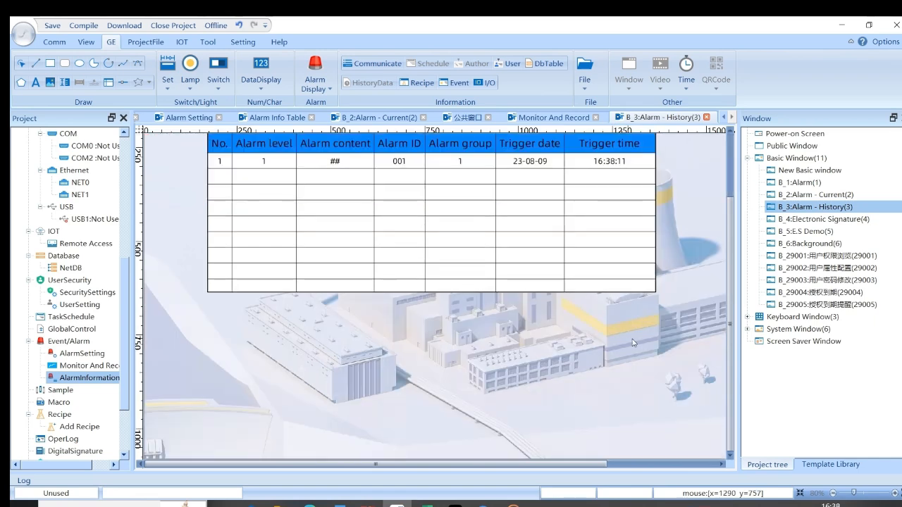
{"action": "scroll", "coordinate": [631, 339], "scroll_direction": "up", "scroll_amount": 2}
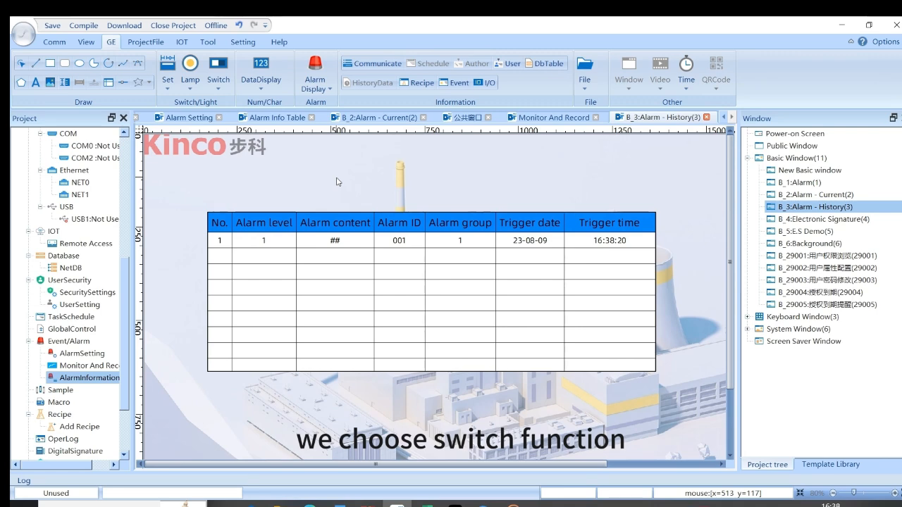
Add a bit switch to the alarm history window and bind its read/write variable to EnableAlarmQuery.
{"action": "left_click", "coordinate": [217, 84]}
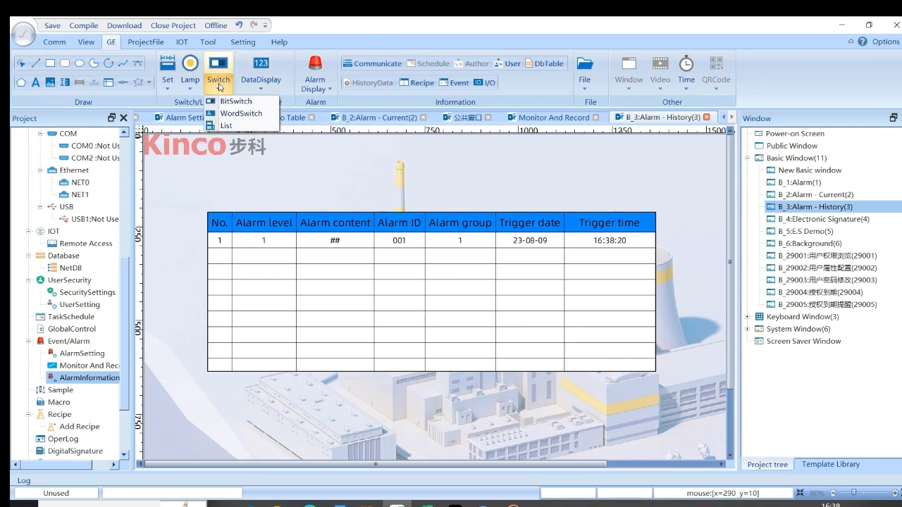
{"action": "left_click", "coordinate": [239, 102]}
{"action": "left_click", "coordinate": [288, 160]}
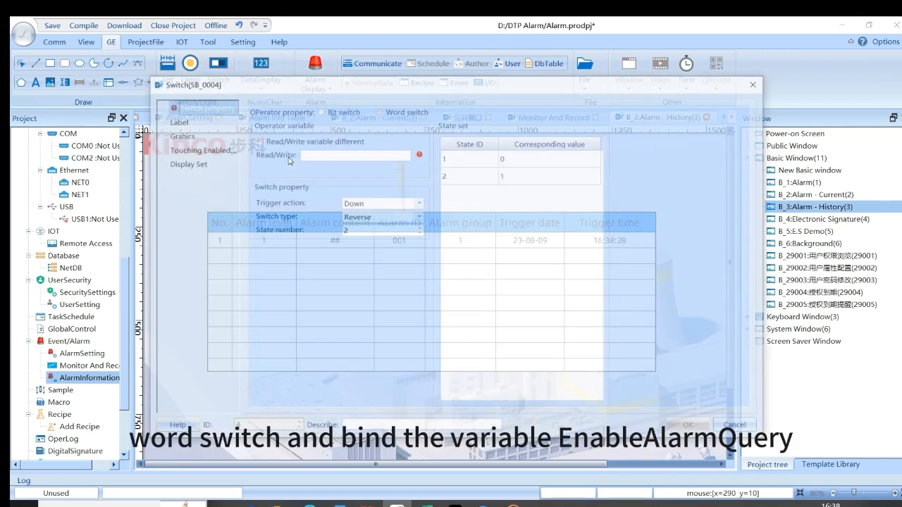
{"action": "double_click", "coordinate": [371, 154]}
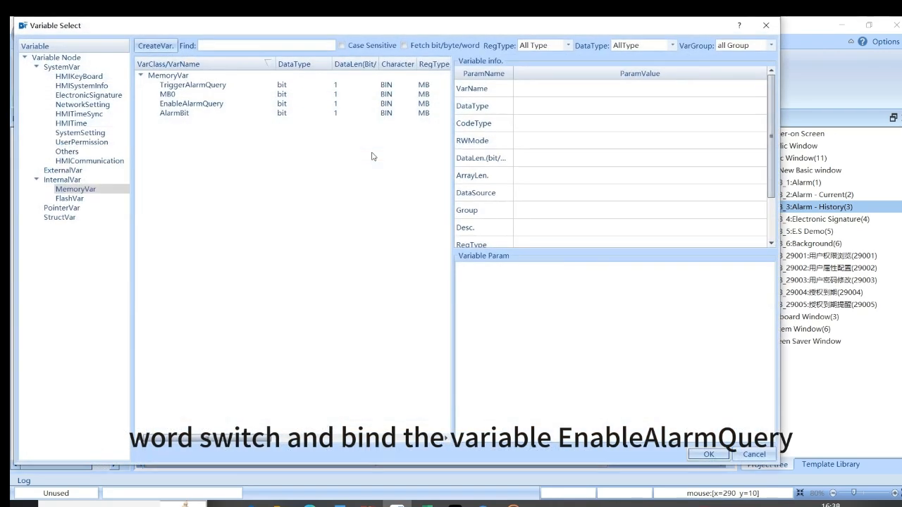
{"action": "left_click", "coordinate": [220, 104]}
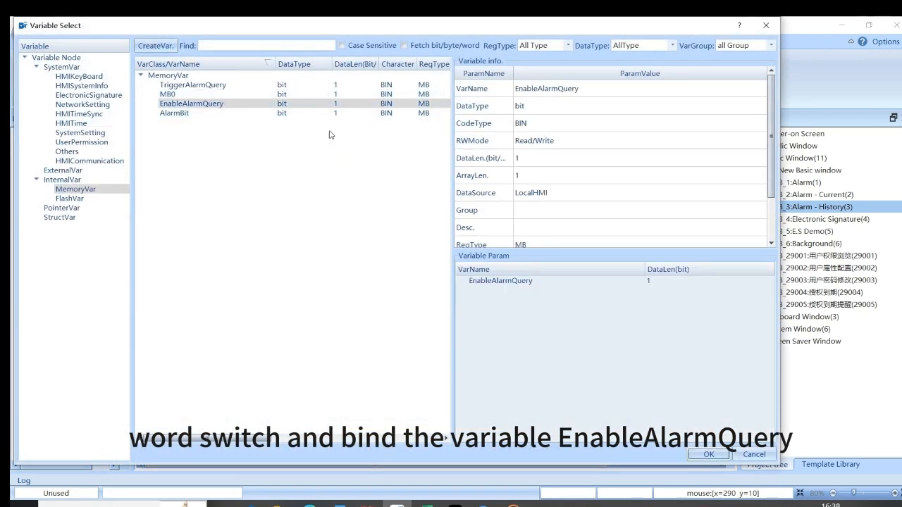
{"action": "left_click", "coordinate": [708, 453]}
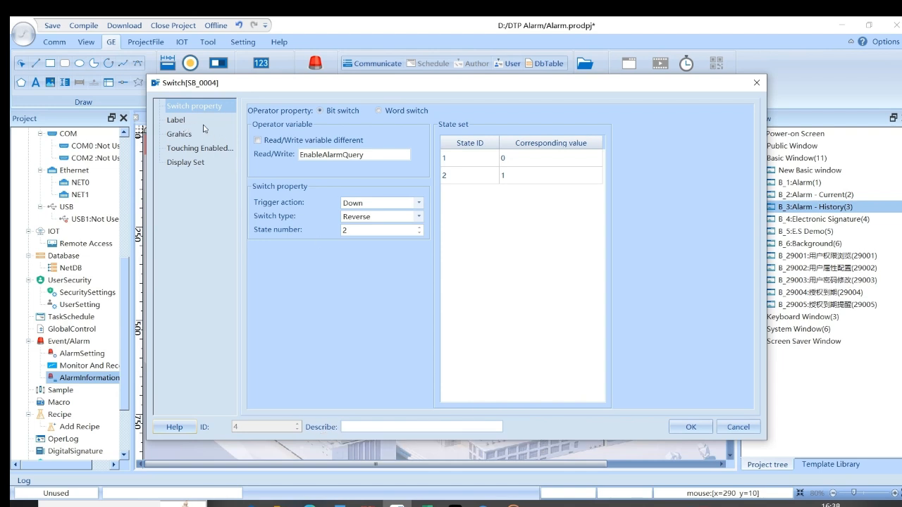
Set the enable switch's width to 200, place it below the alarm history table, and resize it to about 189 by 63.
{"action": "left_click", "coordinate": [200, 168]}
{"action": "double_click", "coordinate": [634, 118]}
{"action": "type", "text": "20"}
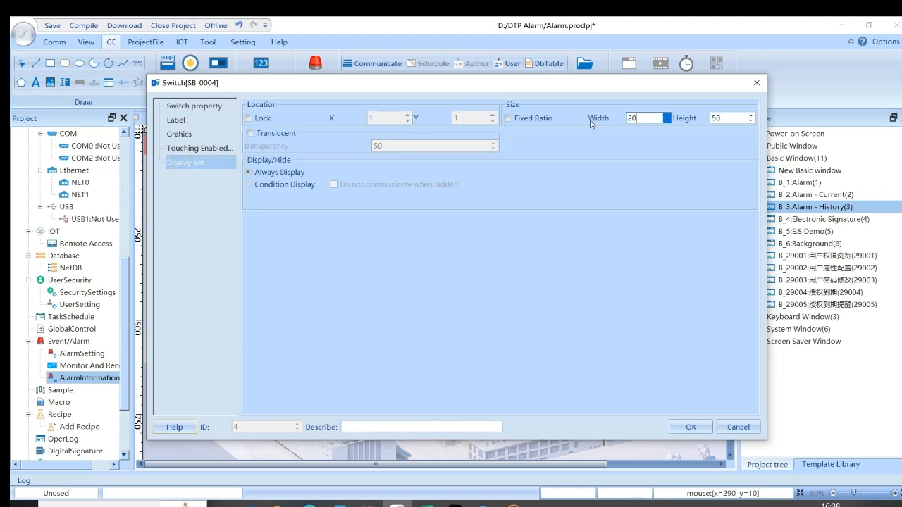
{"action": "type", "text": "0"}
{"action": "left_click", "coordinate": [691, 427]}
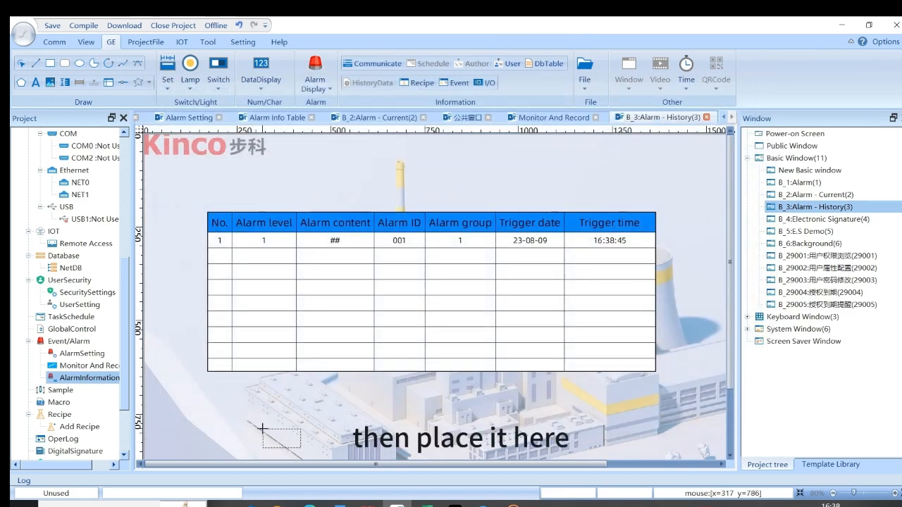
{"action": "left_click_drag", "start_coordinate": [247, 410], "coordinate": [243, 409]}
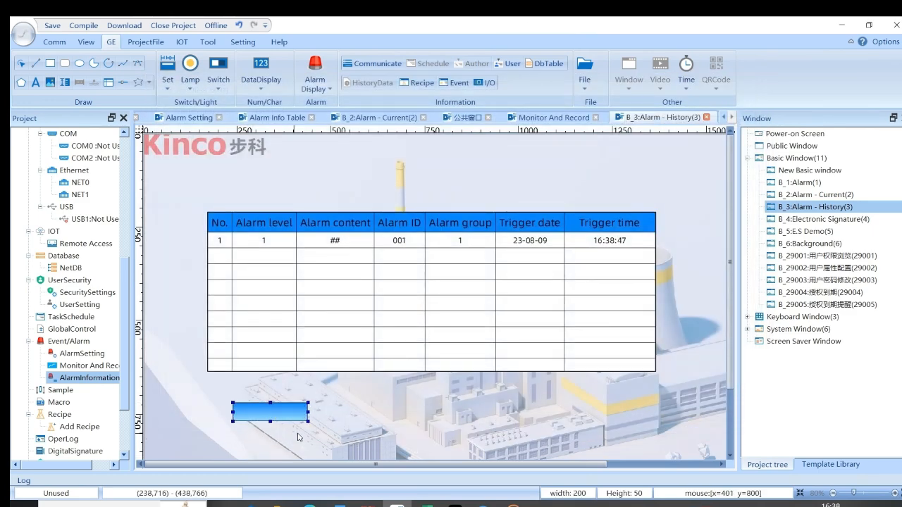
{"action": "left_click_drag", "start_coordinate": [307, 420], "coordinate": [303, 425]}
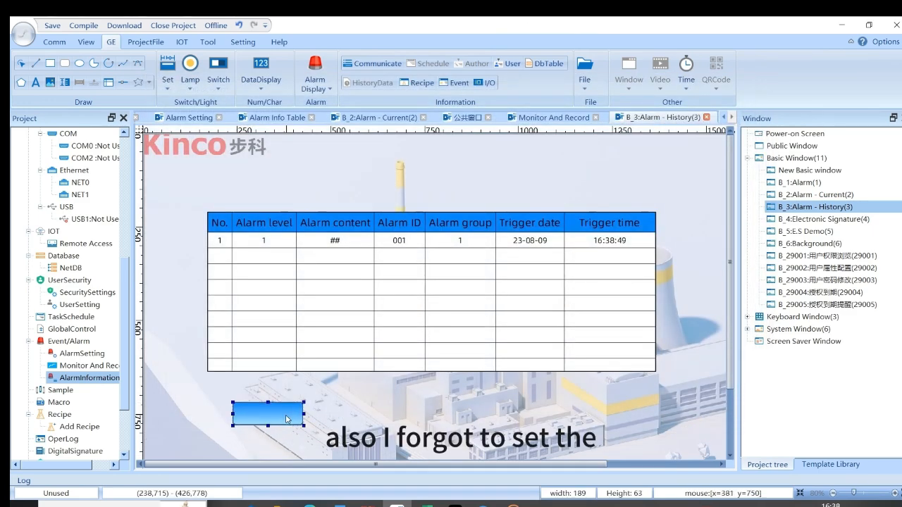
Label the new switch "Enable Alarm Query" for all states.
{"action": "double_click", "coordinate": [290, 421]}
{"action": "left_click", "coordinate": [183, 121]}
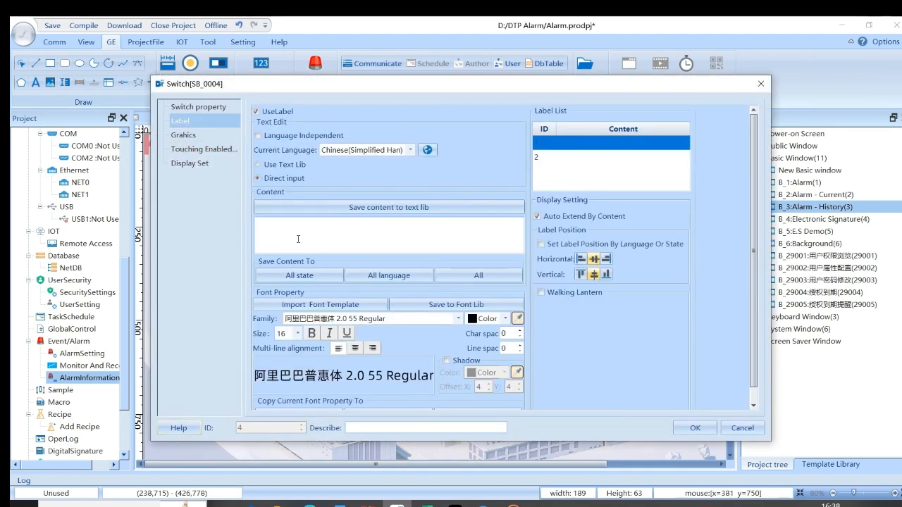
{"action": "type", "text": "Enable"}
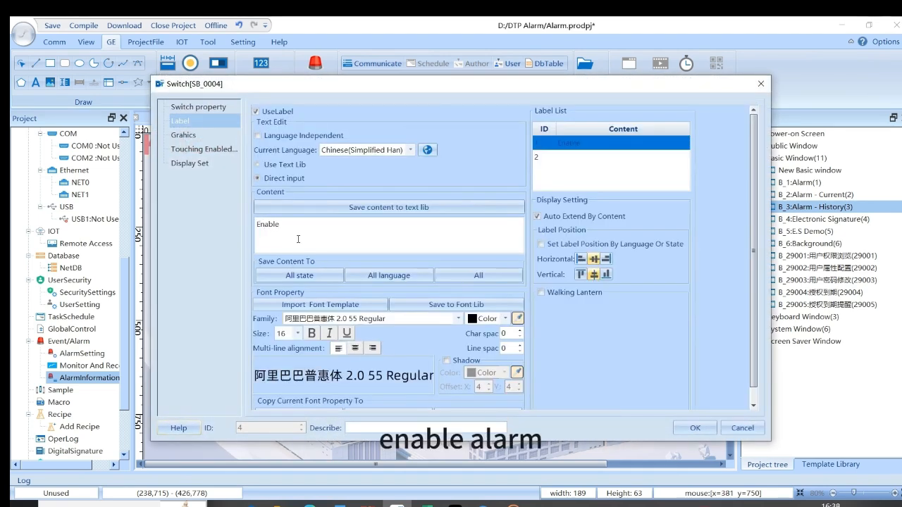
{"action": "type", "text": " A"}
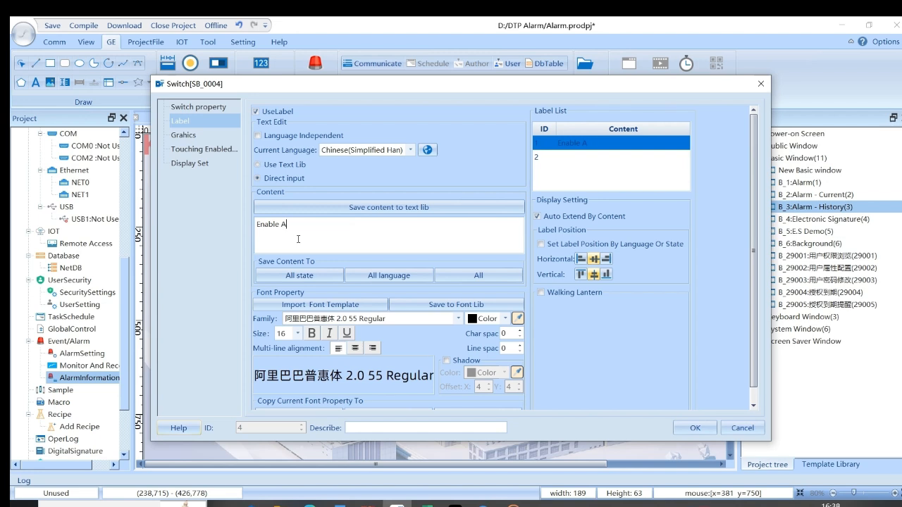
{"action": "type", "text": "alrm QU"}
{"action": "left_click", "coordinate": [308, 278]}
{"action": "left_click", "coordinate": [690, 428]}
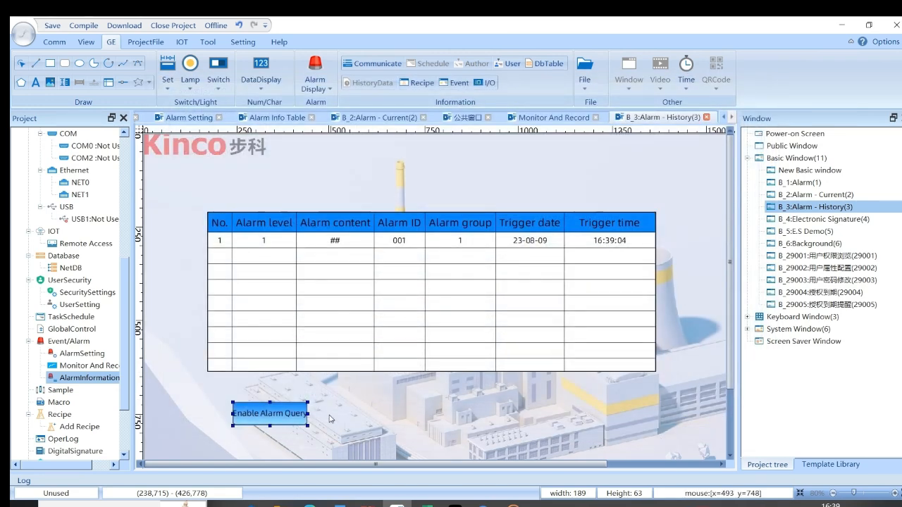
Duplicate the Enable Alarm Query switch and place the copy beside it below the table.
{"action": "key", "text": "ctrl+c"}
{"action": "key", "text": "ctrl+v"}
{"action": "left_click", "coordinate": [376, 414]}
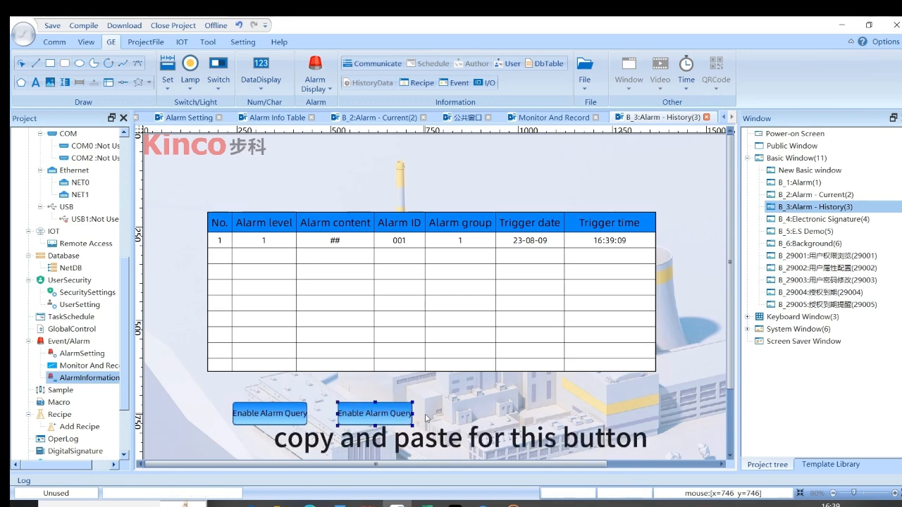
Bind the copied switch's read/write variable to TriggerAlarmQuery.
{"action": "left_click", "coordinate": [386, 418]}
{"action": "double_click", "coordinate": [387, 417]}
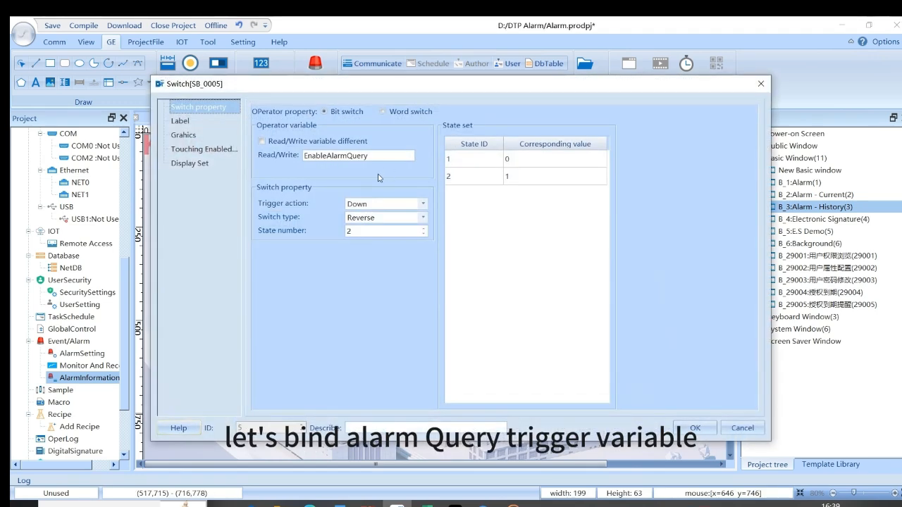
{"action": "left_click", "coordinate": [394, 158]}
{"action": "left_click", "coordinate": [212, 85]}
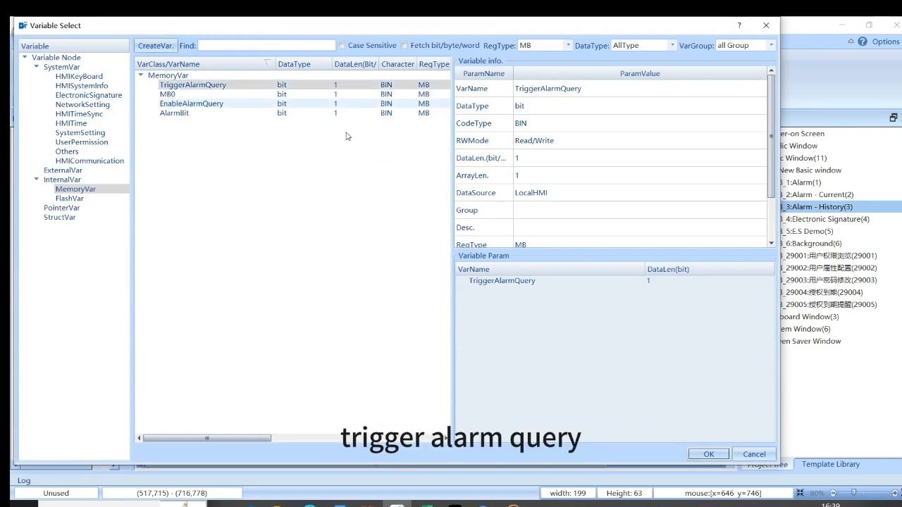
{"action": "left_click", "coordinate": [708, 454]}
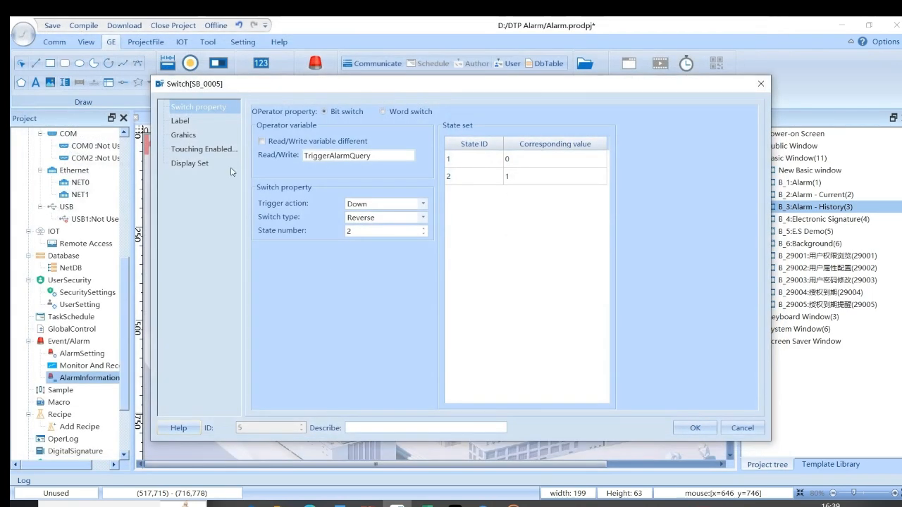
Change the copied switch's label to "Trigger Alarm Query" for all states and accept its settings.
{"action": "left_click", "coordinate": [200, 125]}
{"action": "left_click_drag", "start_coordinate": [339, 226], "coordinate": [233, 222]}
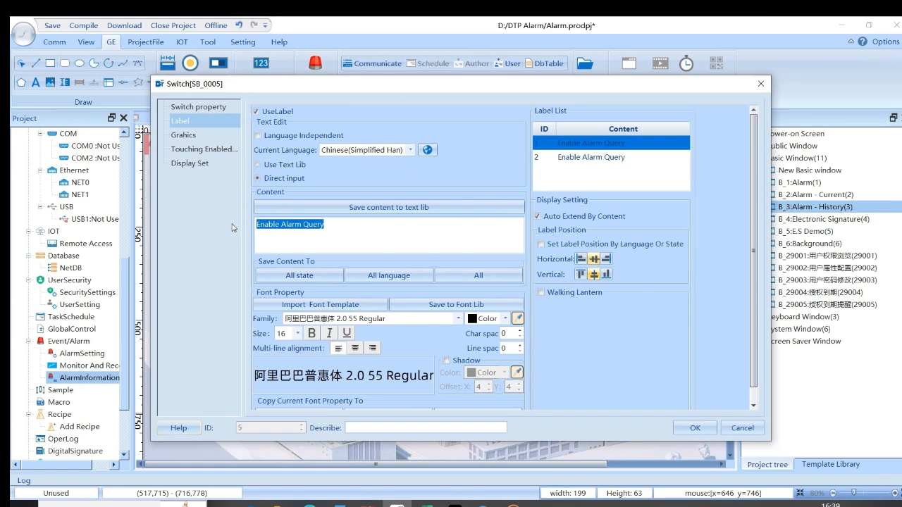
{"action": "type", "text": "Trigger"}
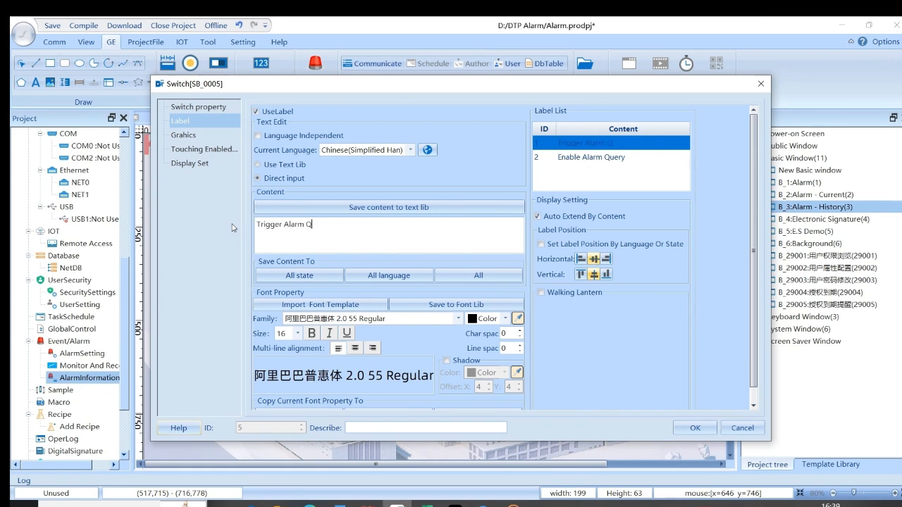
{"action": "left_click", "coordinate": [302, 274]}
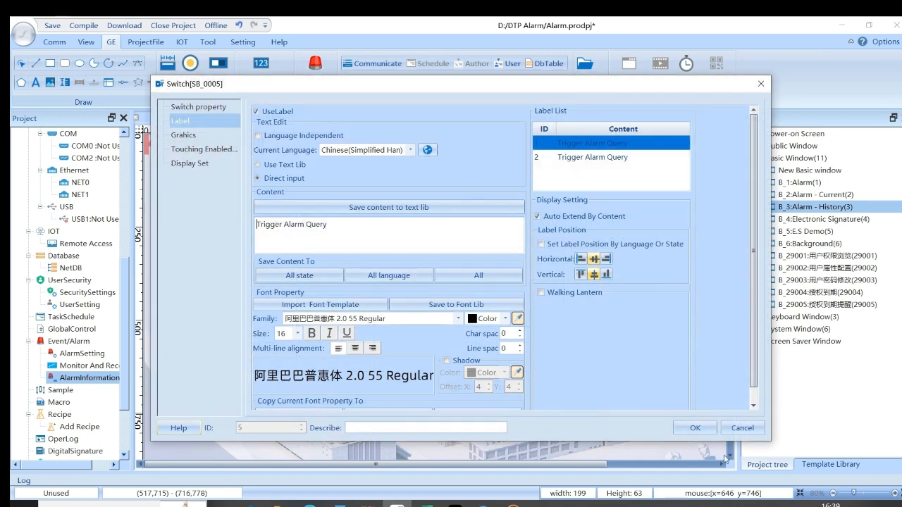
{"action": "left_click", "coordinate": [710, 431]}
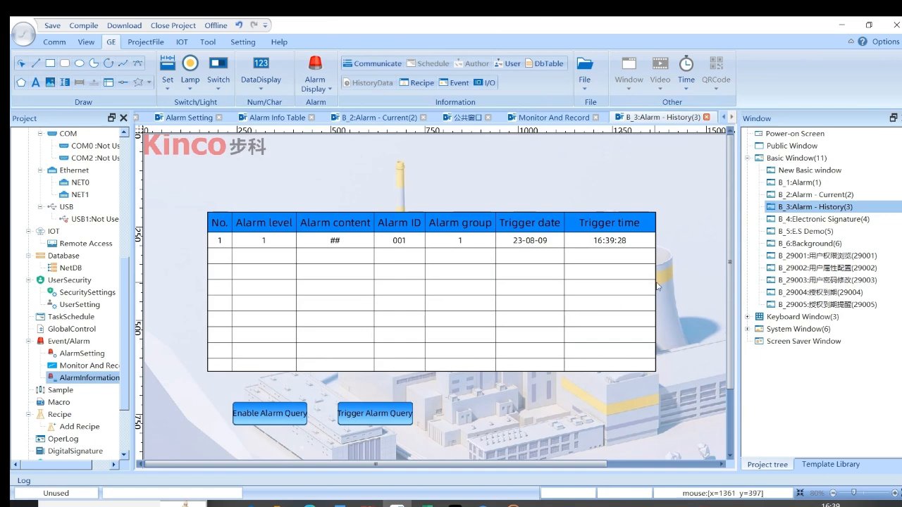
Set the Trigger Alarm Query switch's type to ON.
{"action": "double_click", "coordinate": [384, 413]}
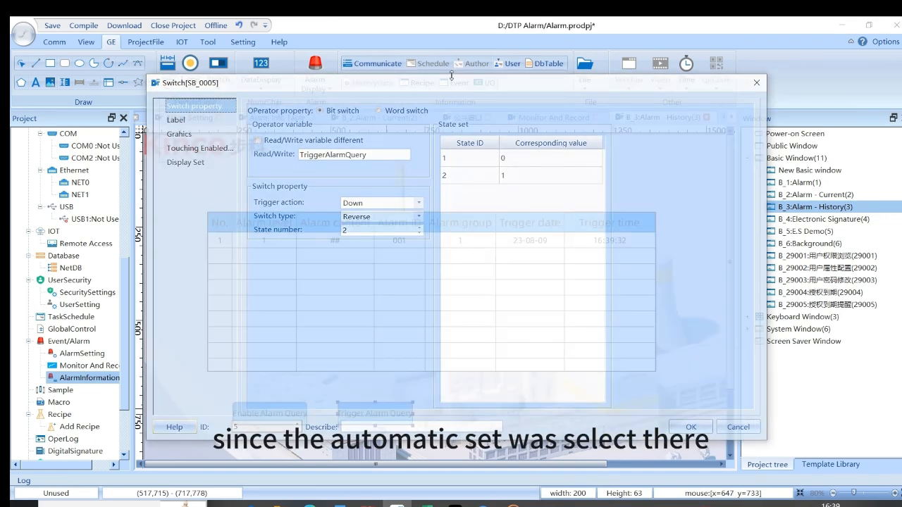
{"action": "left_click", "coordinate": [364, 217]}
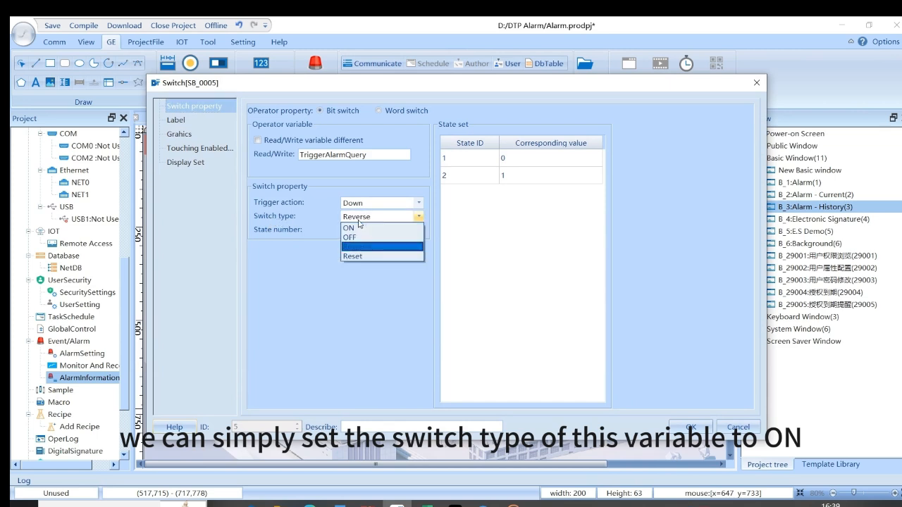
{"action": "left_click", "coordinate": [350, 229]}
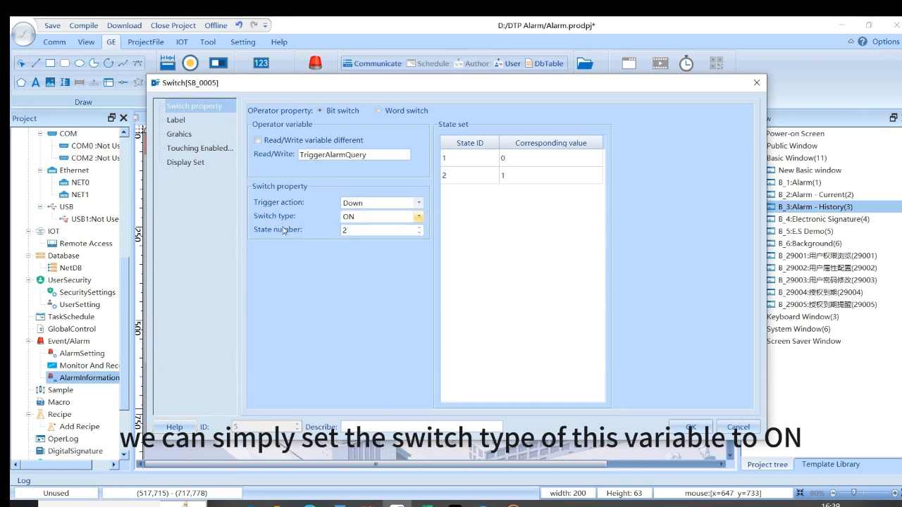
{"action": "left_click", "coordinate": [690, 426]}
Move both query switches together slightly upward, closer to the alarm history table.
{"action": "left_click_drag", "start_coordinate": [445, 445], "coordinate": [190, 385]}
{"action": "left_click_drag", "start_coordinate": [253, 404], "coordinate": [252, 393]}
{"action": "left_click", "coordinate": [476, 421]}
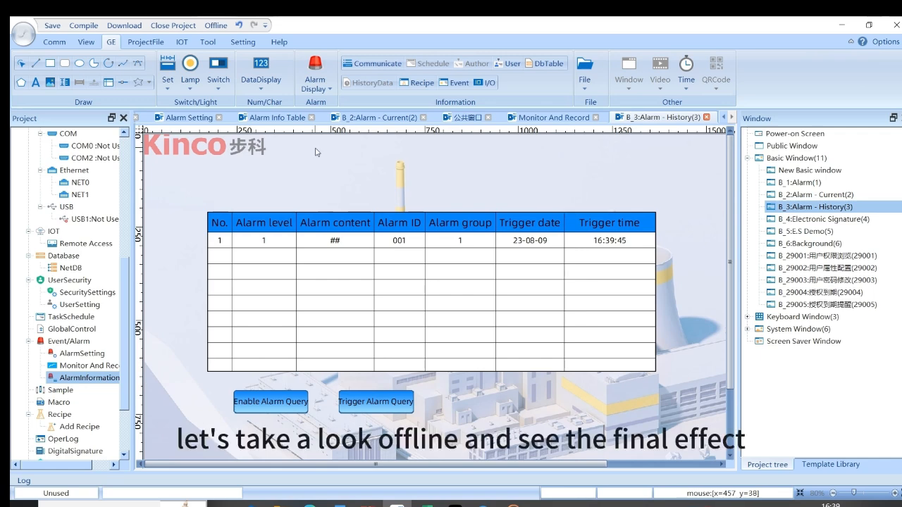
Run the project in offline simulation and show the History Alarm screen.
{"action": "left_click", "coordinate": [215, 25]}
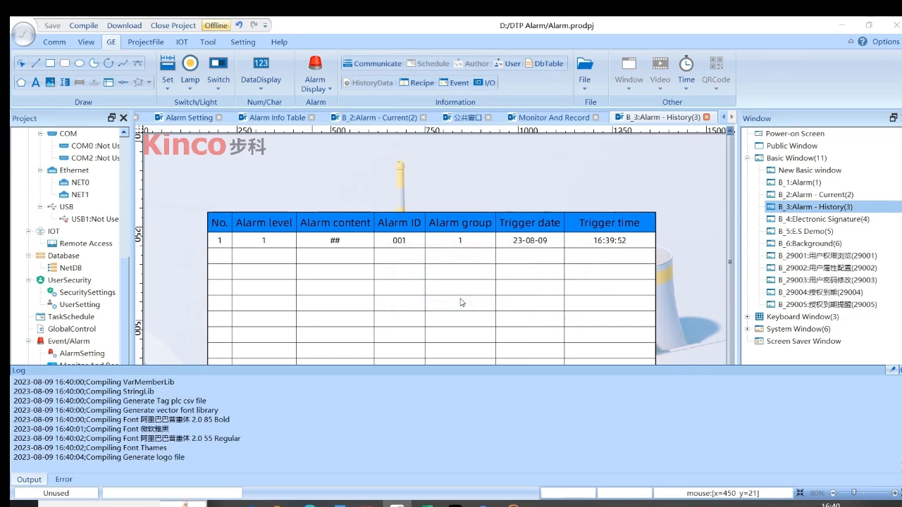
{"action": "left_click", "coordinate": [451, 307]}
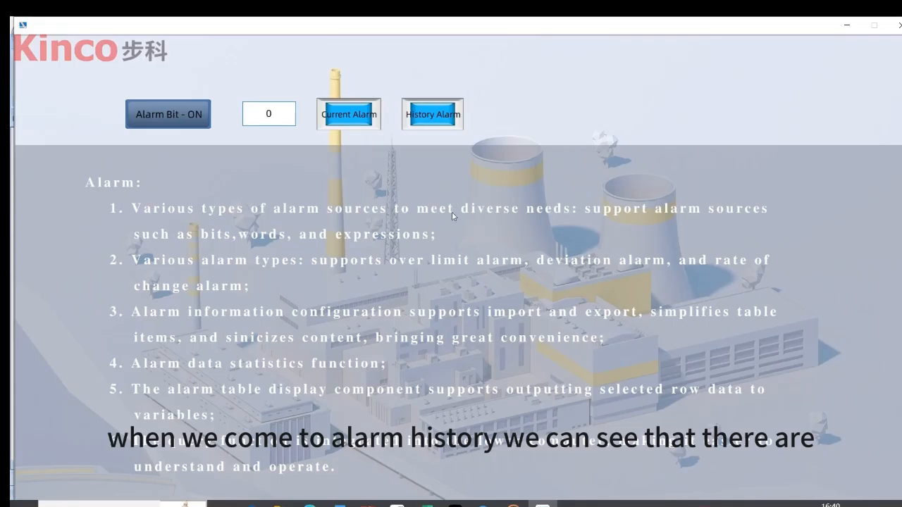
{"action": "left_click", "coordinate": [405, 113]}
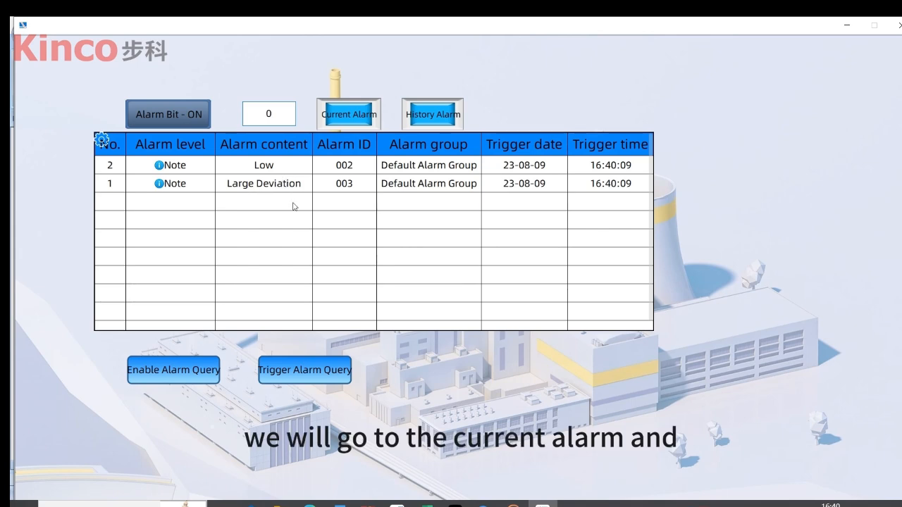
Confirm the Low and Large Deviation alarms on the Current Alarm screen and return to the History Alarm screen.
{"action": "left_click", "coordinate": [349, 116]}
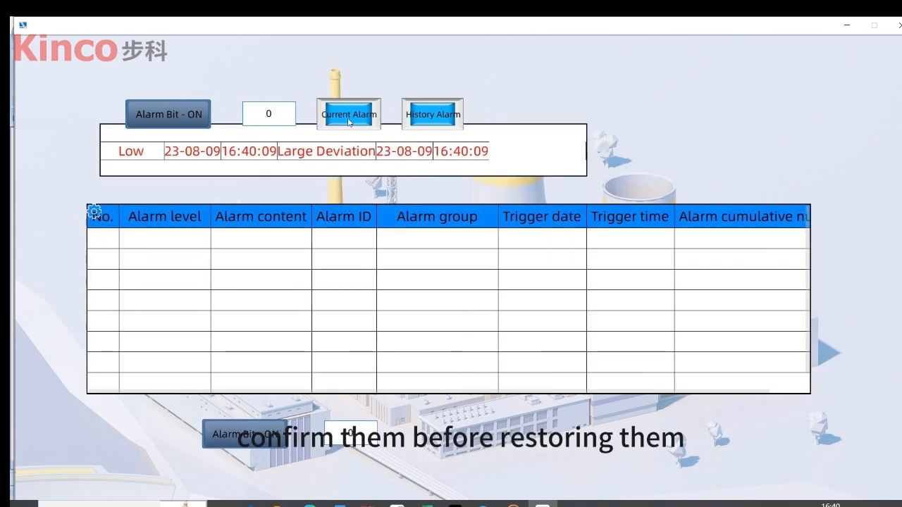
{"action": "left_click", "coordinate": [284, 238]}
{"action": "left_click", "coordinate": [275, 260]}
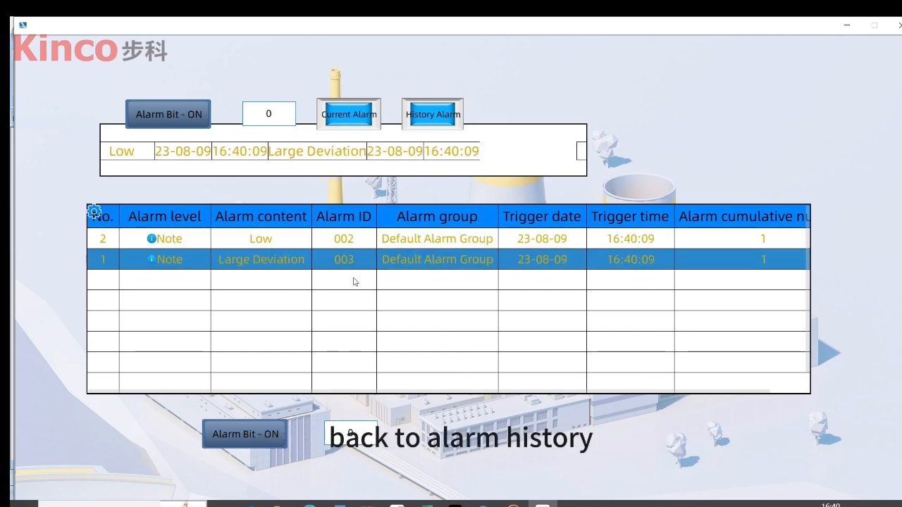
{"action": "left_click", "coordinate": [432, 117]}
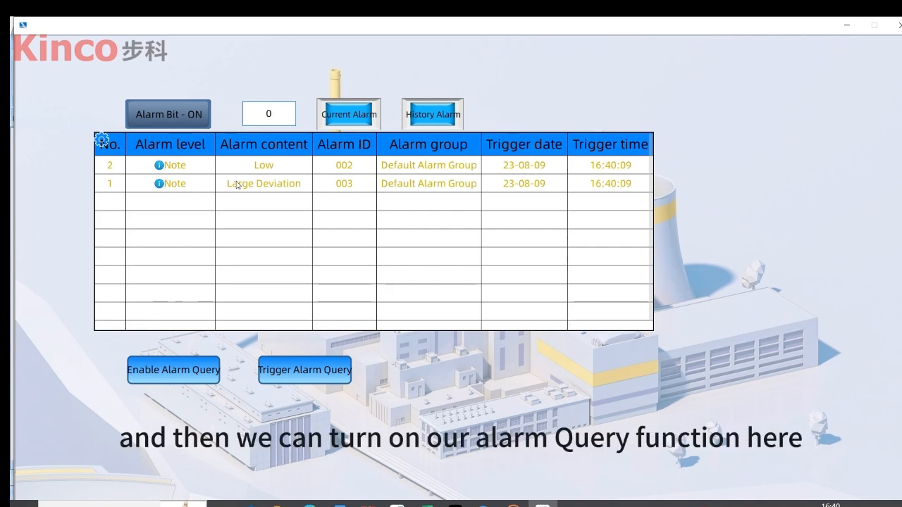
Enable the alarm query, add a text filter for alarm ID equal to 002, and trigger the query.
{"action": "left_click", "coordinate": [183, 379]}
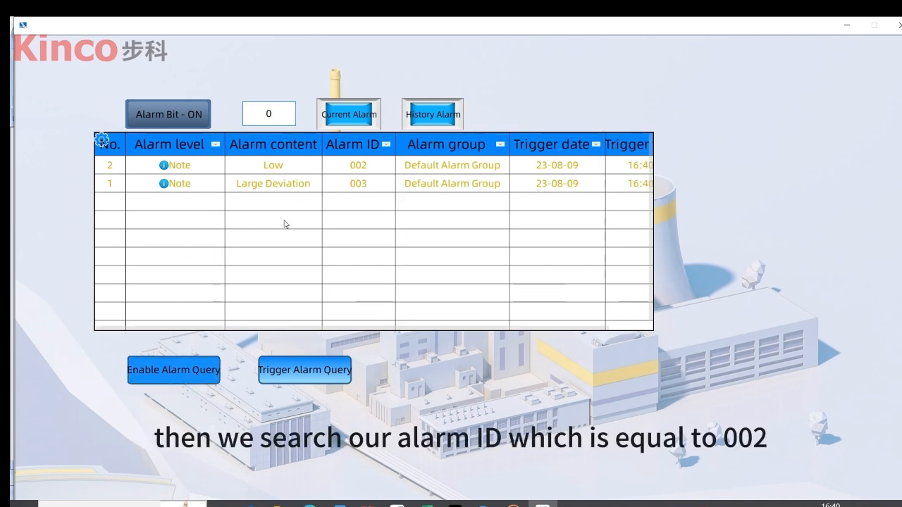
{"action": "left_click", "coordinate": [385, 147]}
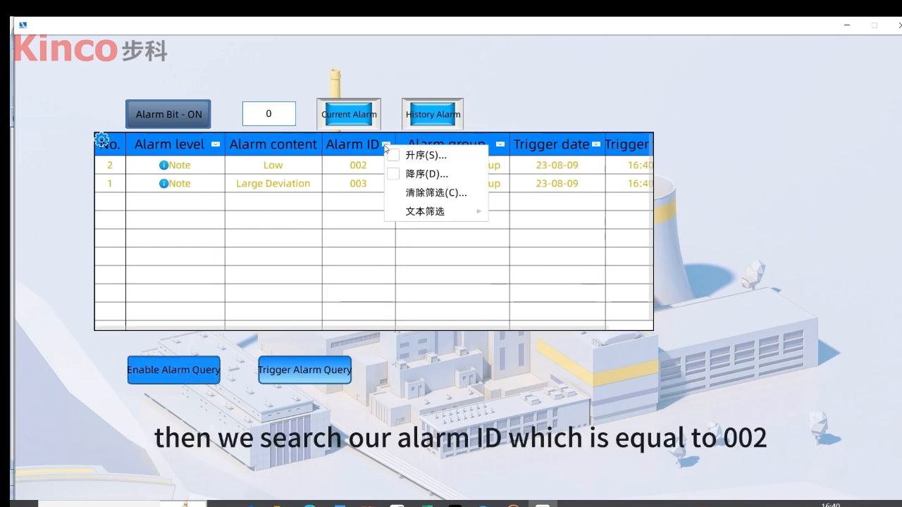
{"action": "mouse_move", "coordinate": [424, 213]}
{"action": "left_click", "coordinate": [517, 216]}
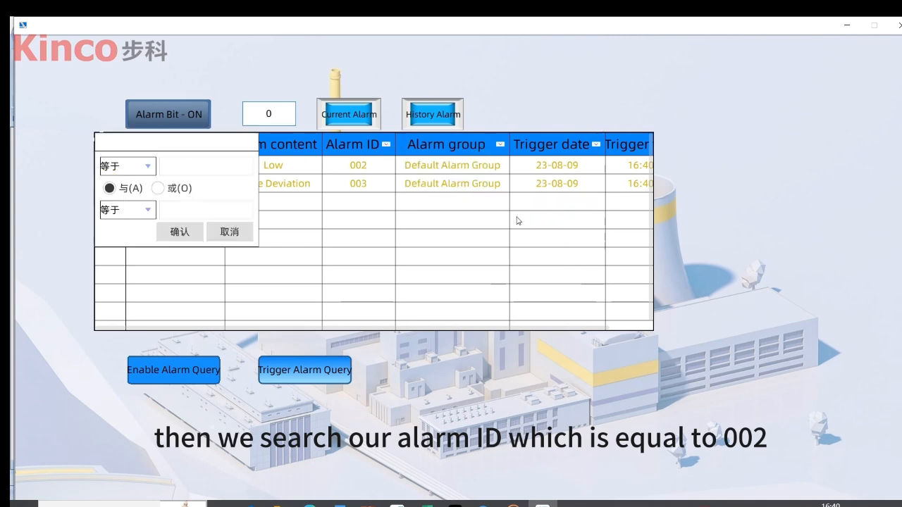
{"action": "left_click", "coordinate": [208, 169]}
{"action": "left_click", "coordinate": [634, 332]}
{"action": "left_click", "coordinate": [634, 333]}
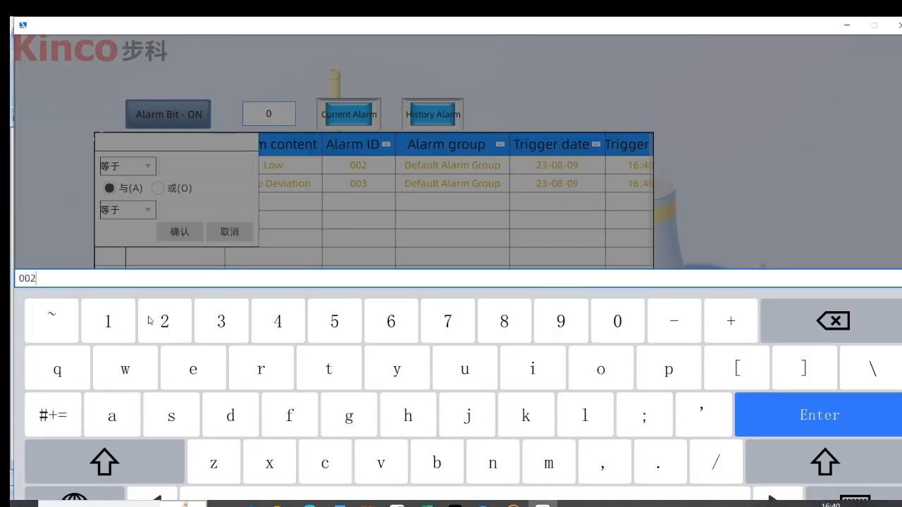
{"action": "left_click", "coordinate": [796, 418]}
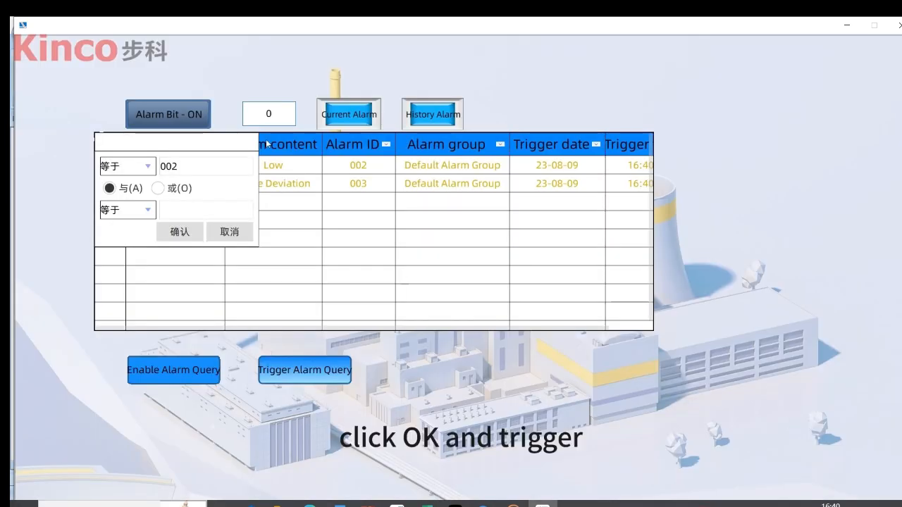
{"action": "left_click", "coordinate": [179, 232]}
{"action": "left_click", "coordinate": [314, 369]}
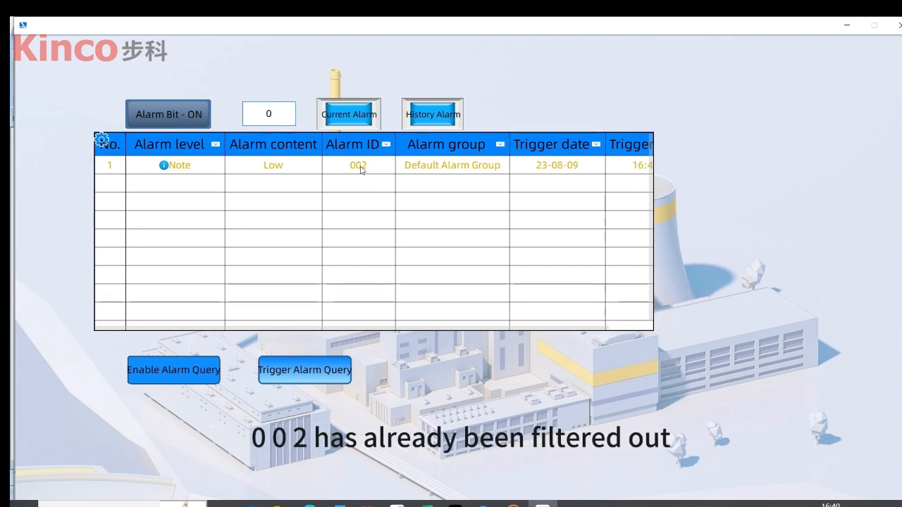
Look along the filtered alarm history table and close the offline simulation.
{"action": "mouse_move", "coordinate": [504, 328]}
{"action": "left_mouse_down"}
{"action": "mouse_move", "coordinate": [553, 329]}
{"action": "mouse_move", "coordinate": [497, 329]}
{"action": "left_mouse_up"}
{"action": "right_click", "coordinate": [366, 231]}
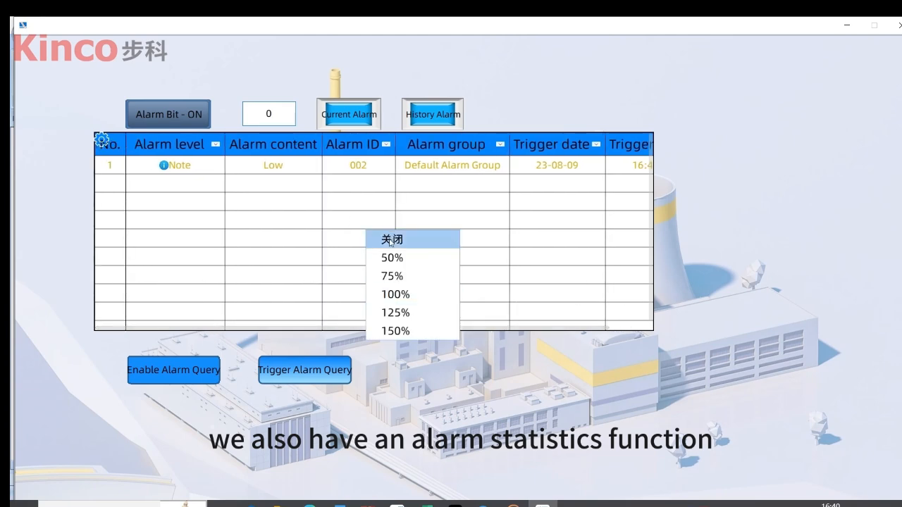
{"action": "left_click", "coordinate": [397, 239]}
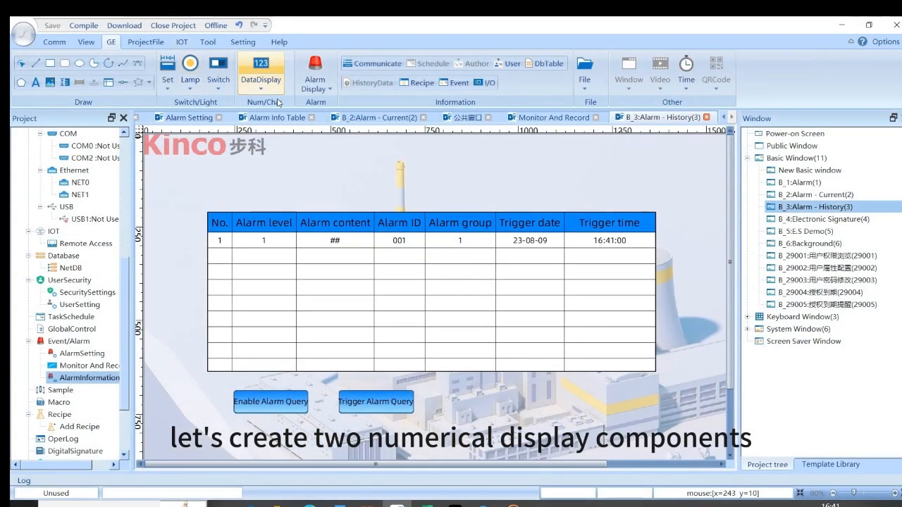
Create a numeric display component on the Alarm - History window that reads the AlarmNum variable.
{"action": "left_click", "coordinate": [257, 70]}
{"action": "left_click", "coordinate": [294, 113]}
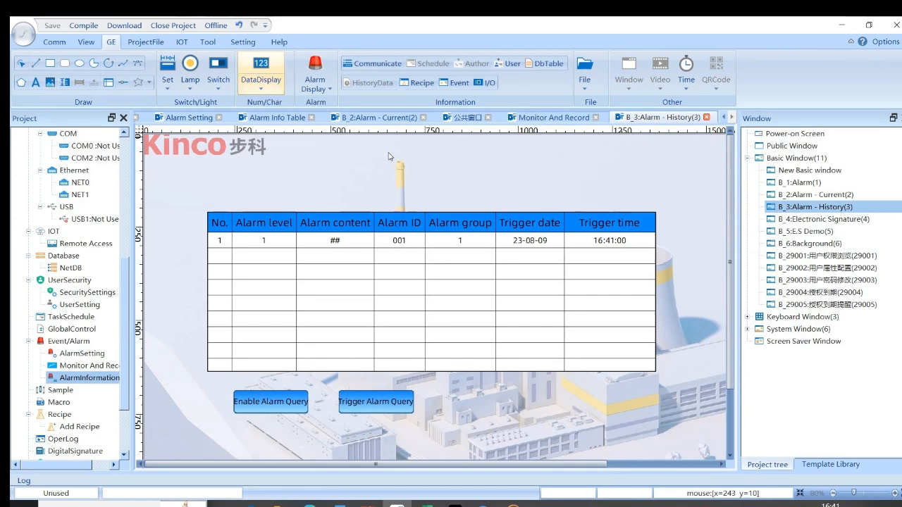
{"action": "left_click", "coordinate": [390, 157]}
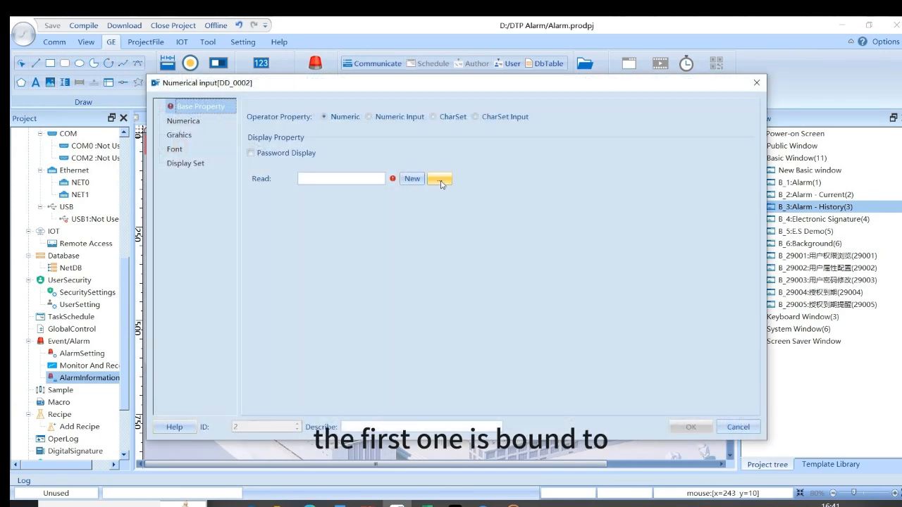
{"action": "left_click", "coordinate": [441, 180]}
{"action": "left_click", "coordinate": [210, 112]}
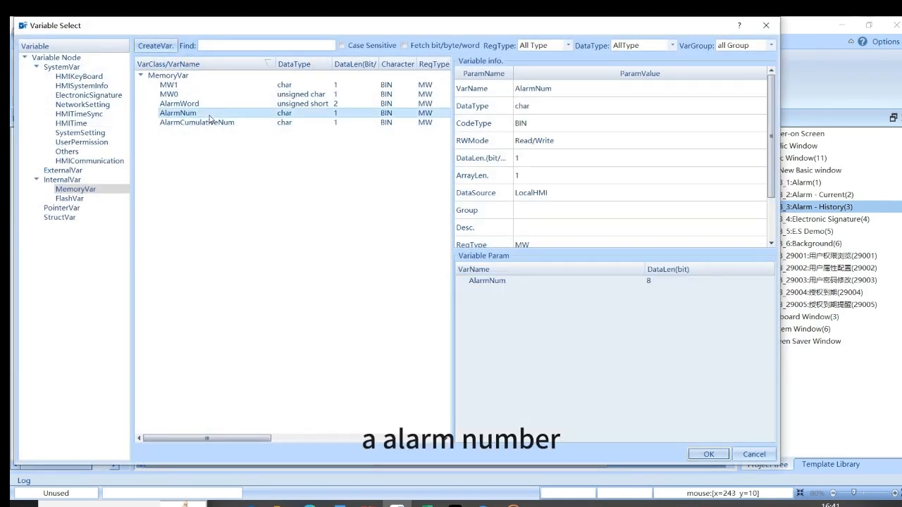
{"action": "left_click", "coordinate": [707, 455]}
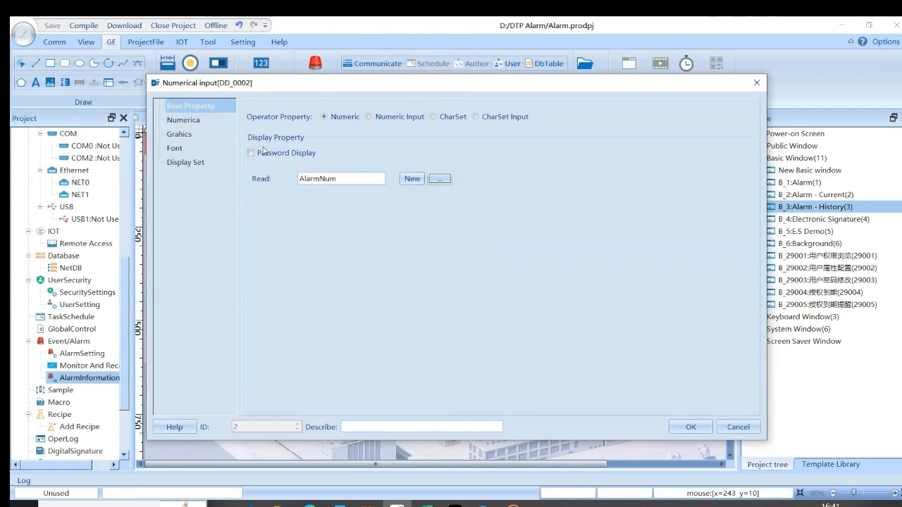
Customize the display's number format as "Alarm Number: ***" and place the component beside the Trigger Alarm Query button.
{"action": "left_click", "coordinate": [183, 120]}
{"action": "left_click", "coordinate": [310, 143]}
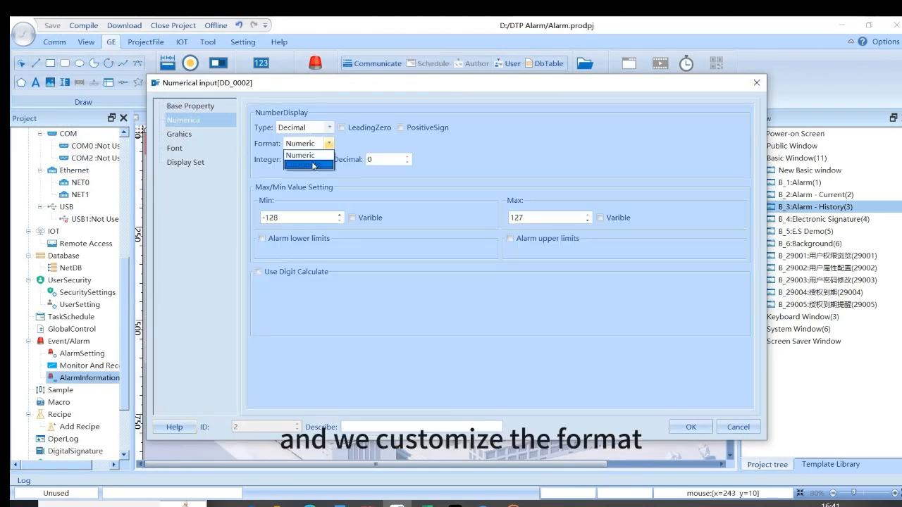
{"action": "left_click", "coordinate": [301, 161]}
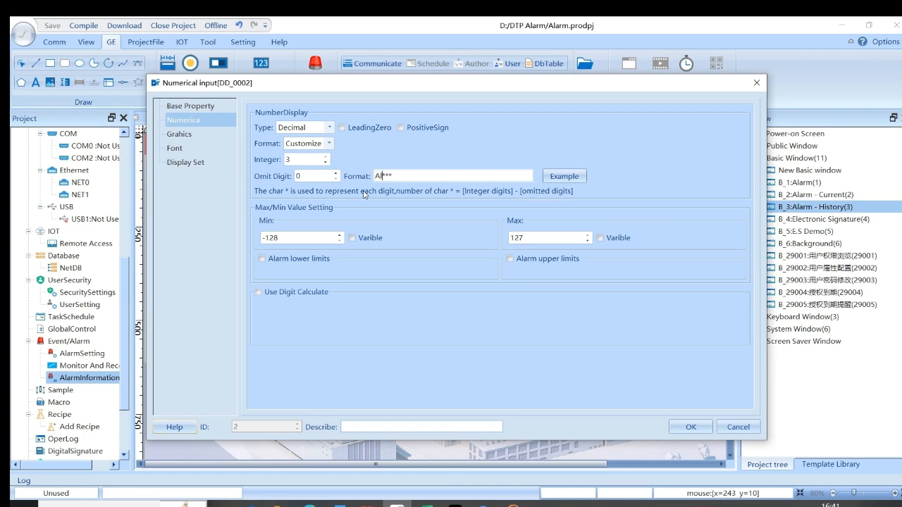
{"action": "type", "text": "ber"}
{"action": "left_click", "coordinate": [209, 135]}
{"action": "left_click", "coordinate": [200, 162]}
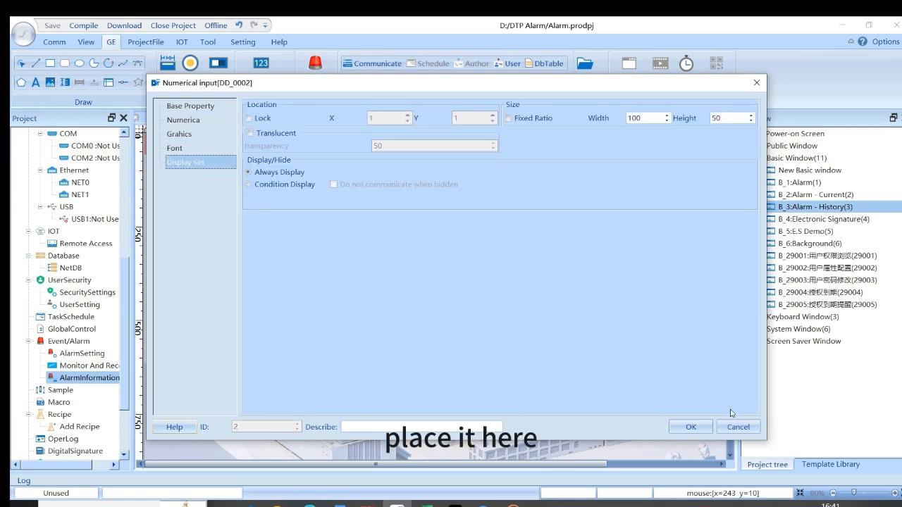
{"action": "left_click", "coordinate": [690, 427]}
{"action": "left_click", "coordinate": [485, 402]}
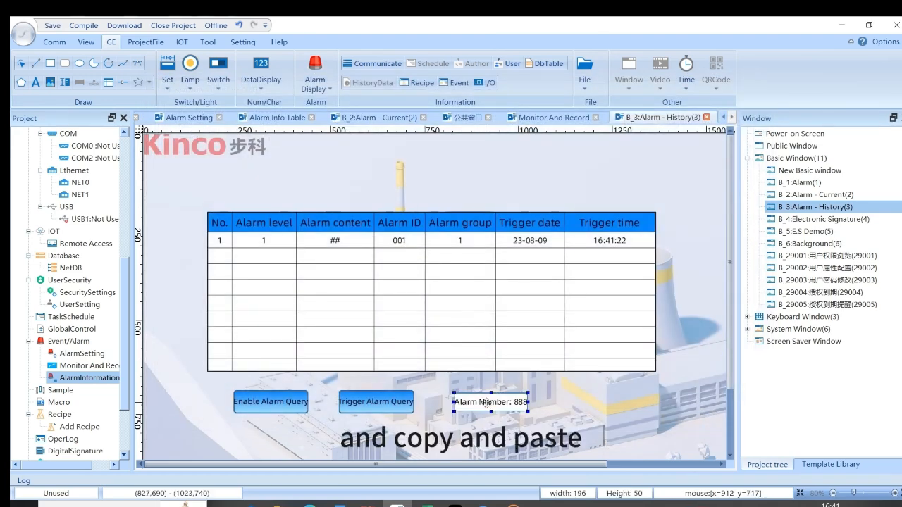
Duplicate the alarm number display, place the copy beside the original and bind it to AlarmCumulativeNum.
{"action": "key", "text": "ctrl+c"}
{"action": "key", "text": "ctrl+v"}
{"action": "left_click", "coordinate": [598, 407]}
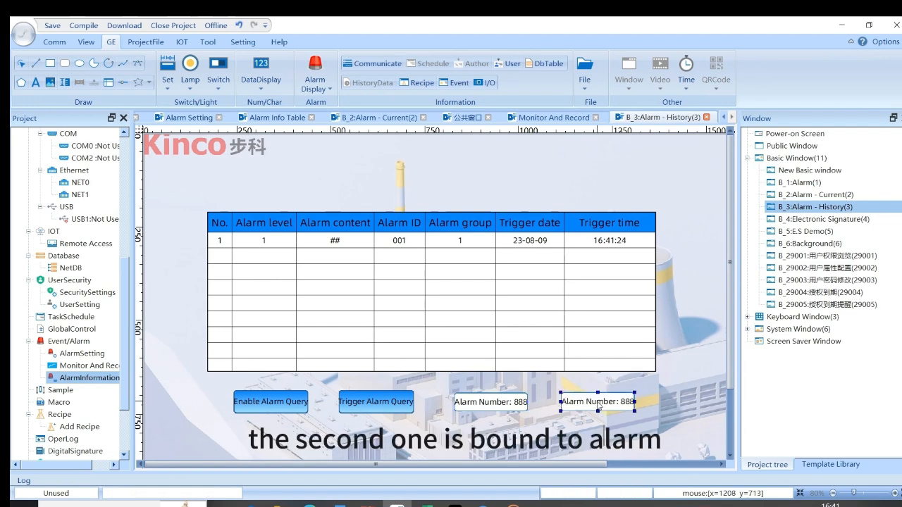
{"action": "double_click", "coordinate": [599, 405]}
{"action": "left_click", "coordinate": [440, 179]}
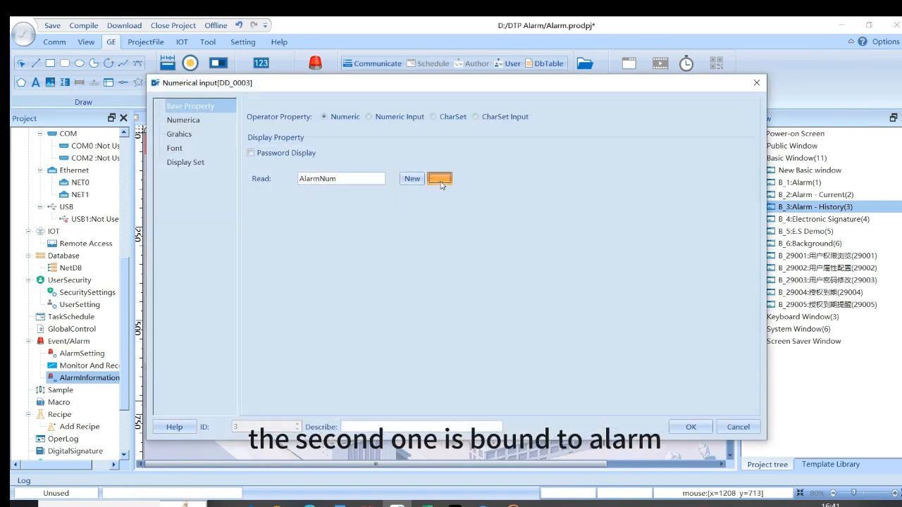
{"action": "left_click", "coordinate": [215, 123]}
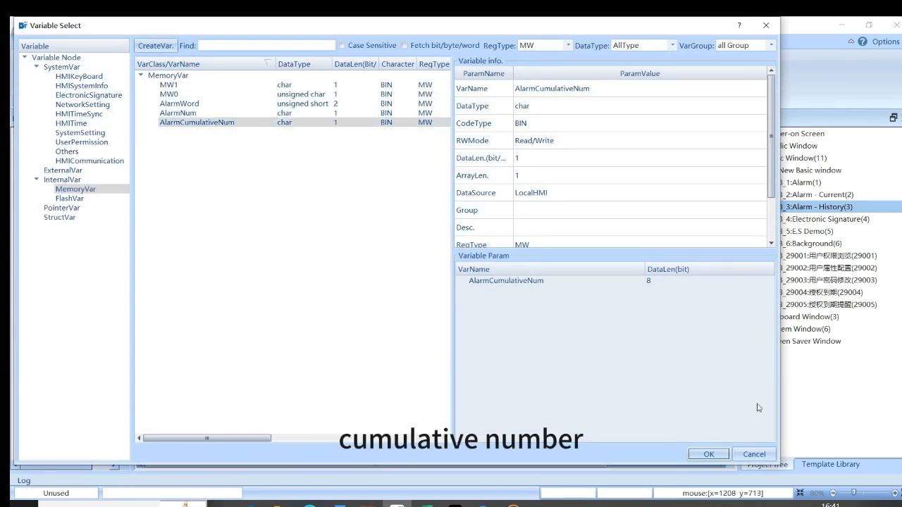
{"action": "left_click", "coordinate": [709, 455]}
Set the copied display's number format to "Alarm Cumulative Number: ***".
{"action": "left_click", "coordinate": [183, 120]}
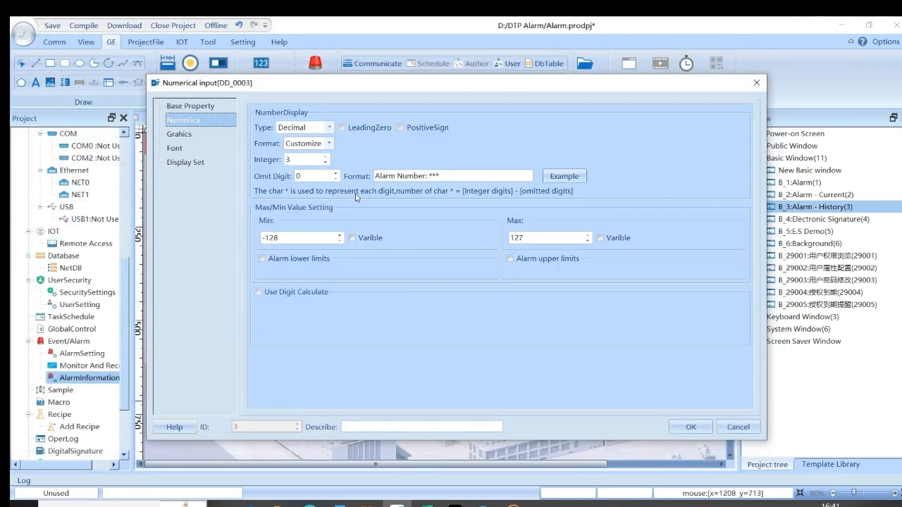
{"action": "type", "text": "Cumulative"}
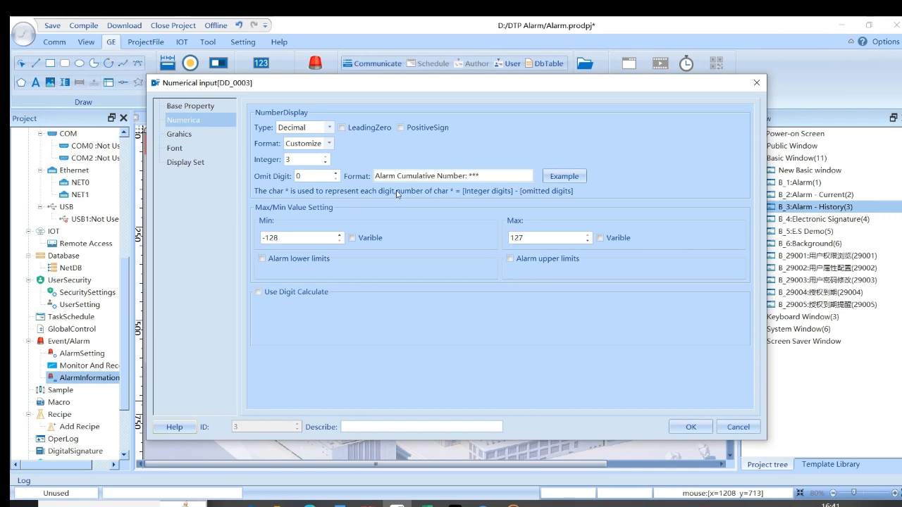
{"action": "left_click", "coordinate": [691, 427]}
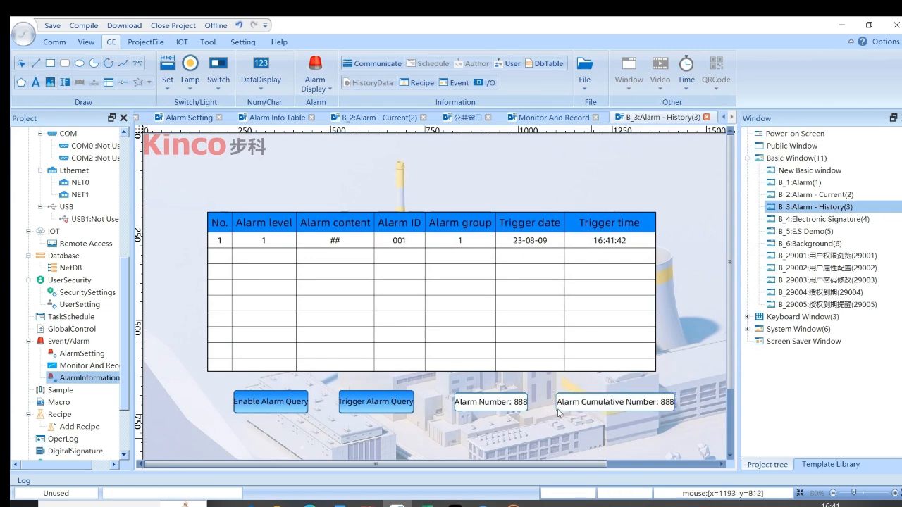
Run the project in offline simulation and view the Current Alarm screen followed by the History Alarm screen.
{"action": "left_click", "coordinate": [219, 27]}
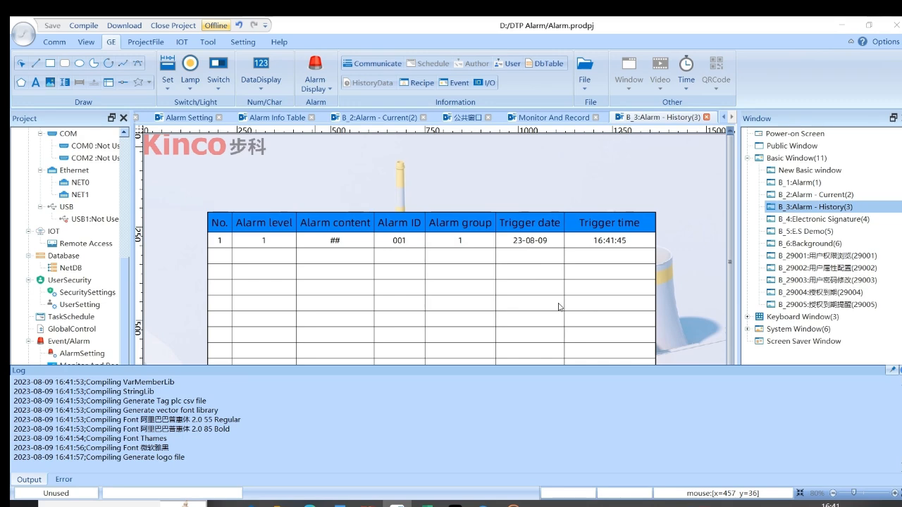
{"action": "left_click", "coordinate": [454, 304]}
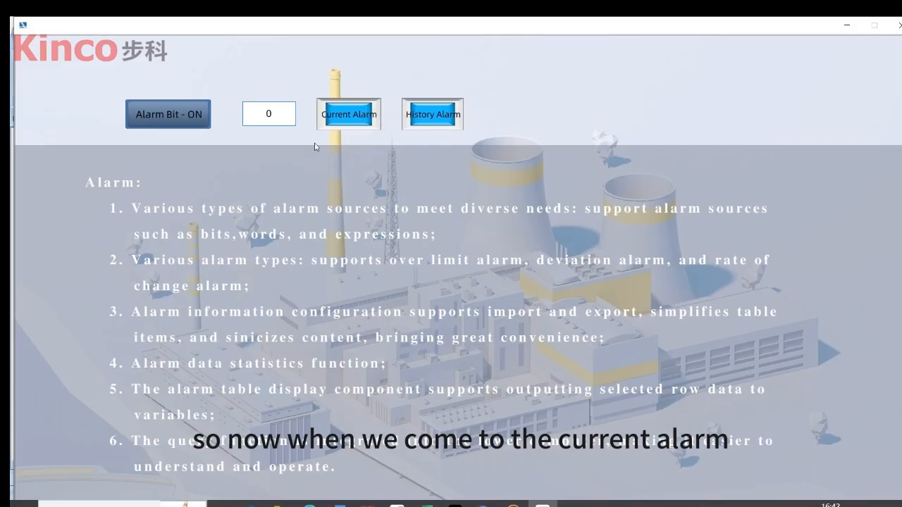
{"action": "left_click", "coordinate": [353, 119]}
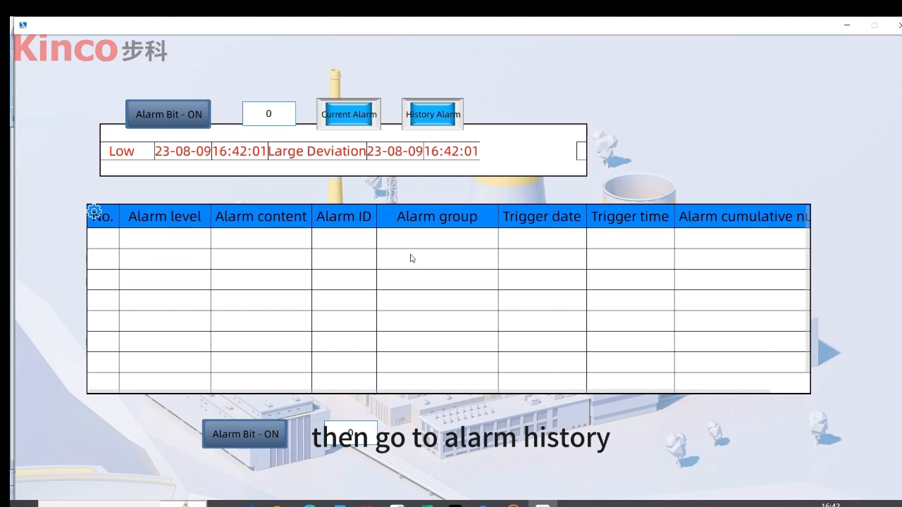
{"action": "left_click_drag", "start_coordinate": [352, 391], "coordinate": [398, 404]}
{"action": "left_click", "coordinate": [432, 116]}
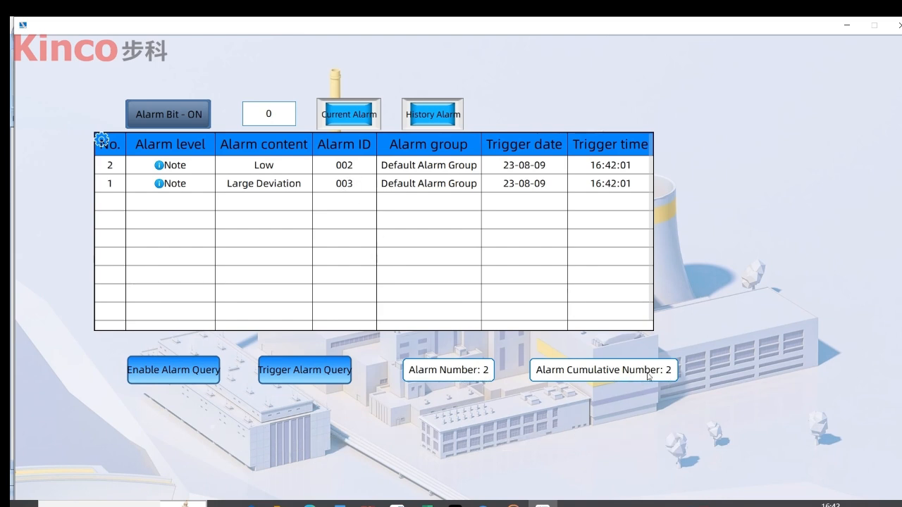
Set the simulated alarm word value to 120 to restore the Low and Large Deviation alarms.
{"action": "left_click", "coordinate": [268, 113]}
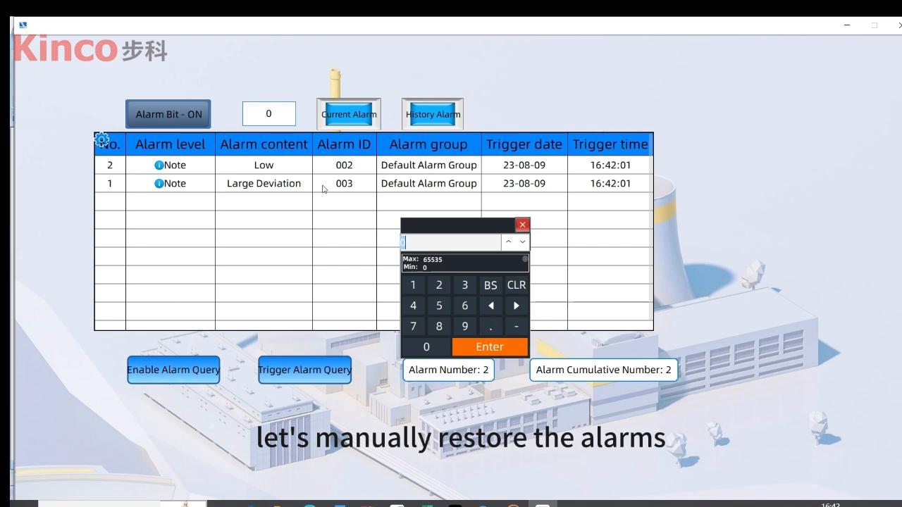
{"action": "left_click", "coordinate": [412, 285]}
{"action": "left_click", "coordinate": [439, 284]}
{"action": "left_click", "coordinate": [426, 346]}
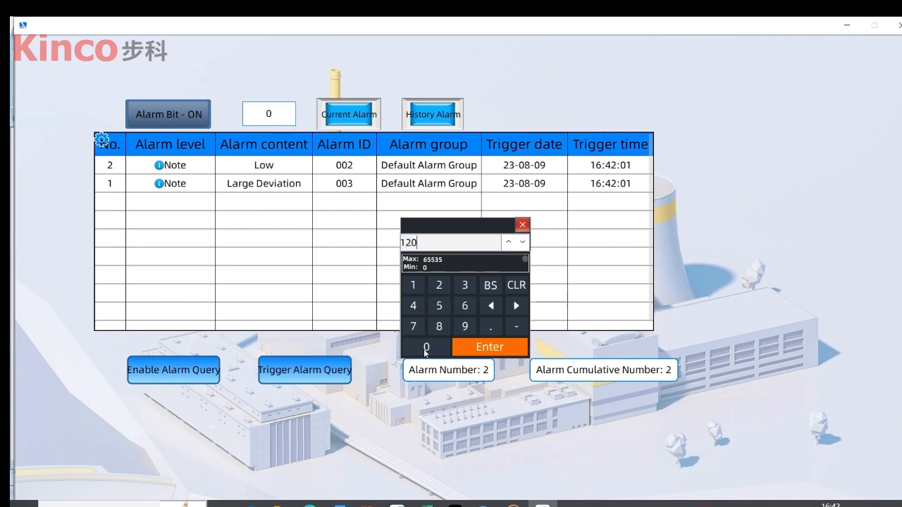
{"action": "left_click", "coordinate": [492, 348]}
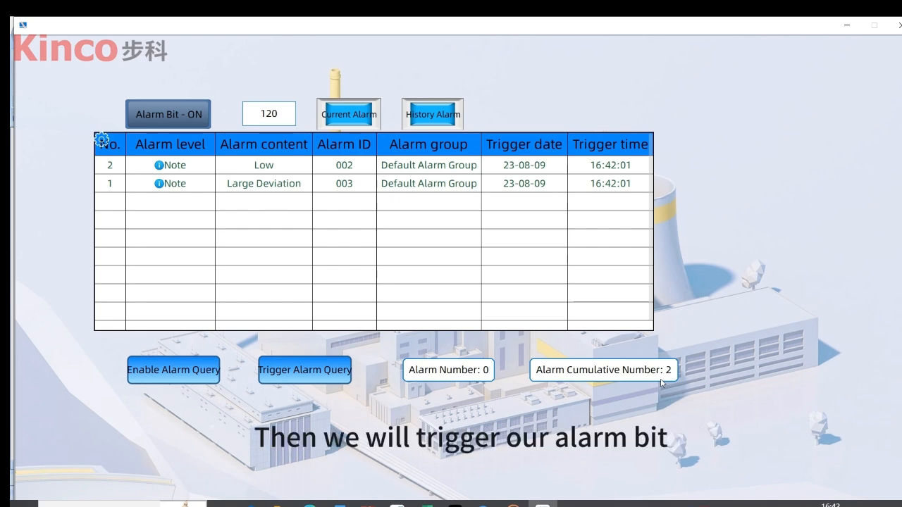
Toggle the Alarm Bit on and off repeatedly to test the alarm number and cumulative number displays, ending with the alarm triggered.
{"action": "left_click", "coordinate": [163, 117]}
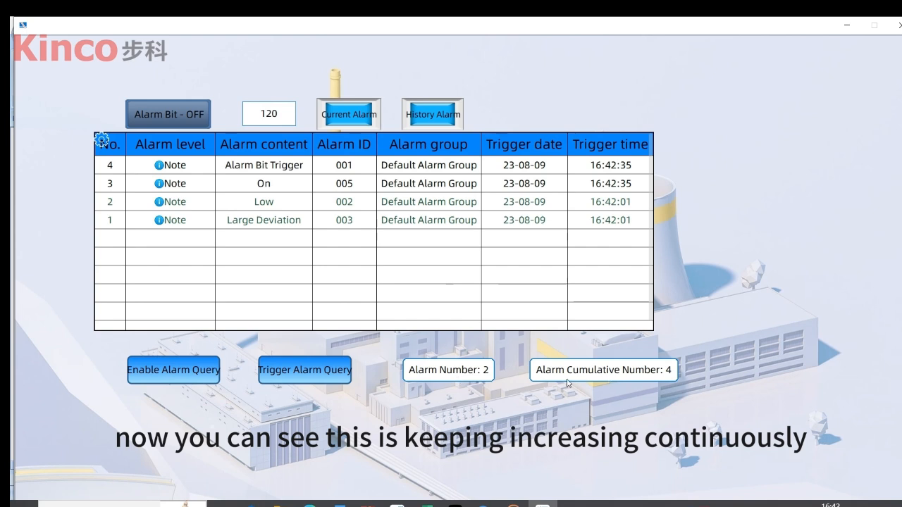
{"action": "left_click", "coordinate": [185, 116]}
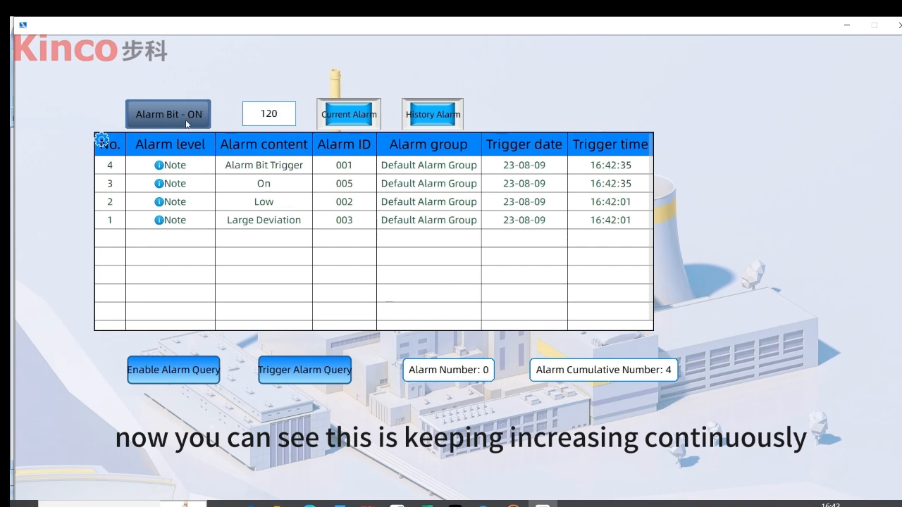
{"action": "left_click", "coordinate": [185, 115]}
{"action": "left_click", "coordinate": [184, 115]}
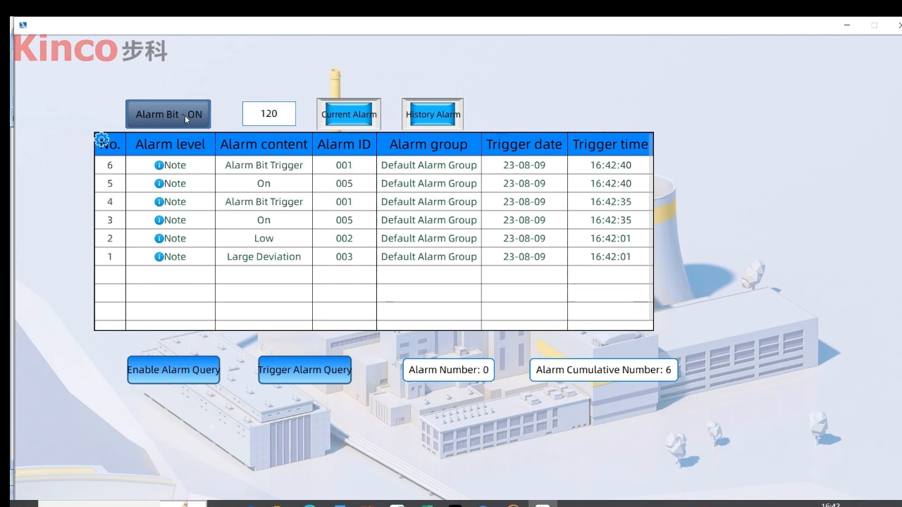
{"action": "left_click", "coordinate": [185, 115]}
{"action": "left_click", "coordinate": [159, 117]}
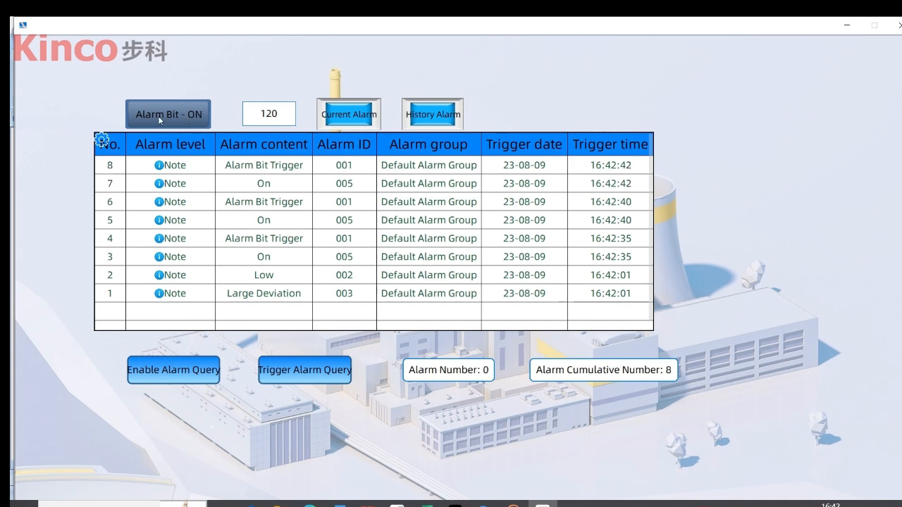
{"action": "left_click", "coordinate": [160, 120]}
{"action": "left_click", "coordinate": [160, 116]}
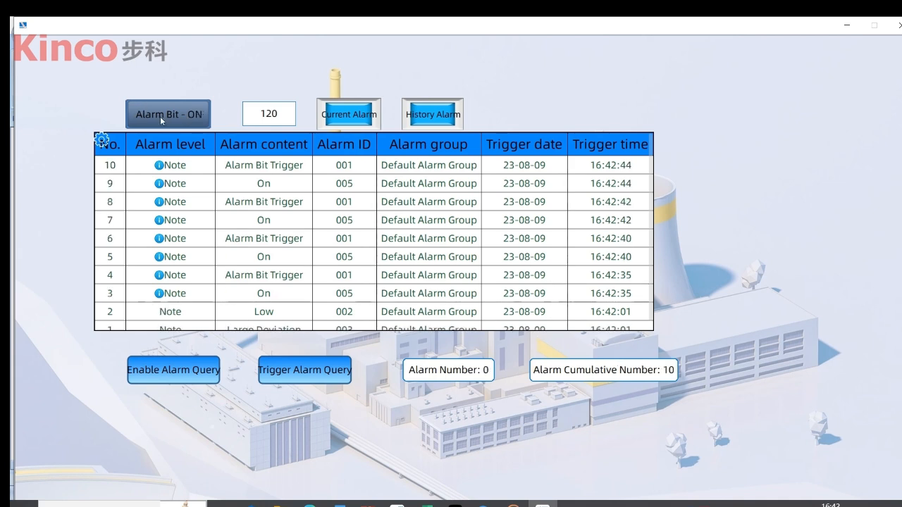
{"action": "left_click", "coordinate": [161, 116]}
{"action": "scroll", "coordinate": [518, 229], "scroll_direction": "down", "scroll_amount": 1}
{"action": "scroll", "coordinate": [346, 233], "scroll_direction": "up", "scroll_amount": 1}
{"action": "scroll", "coordinate": [346, 233], "scroll_direction": "down", "scroll_amount": 1}
{"action": "left_click", "coordinate": [187, 115]}
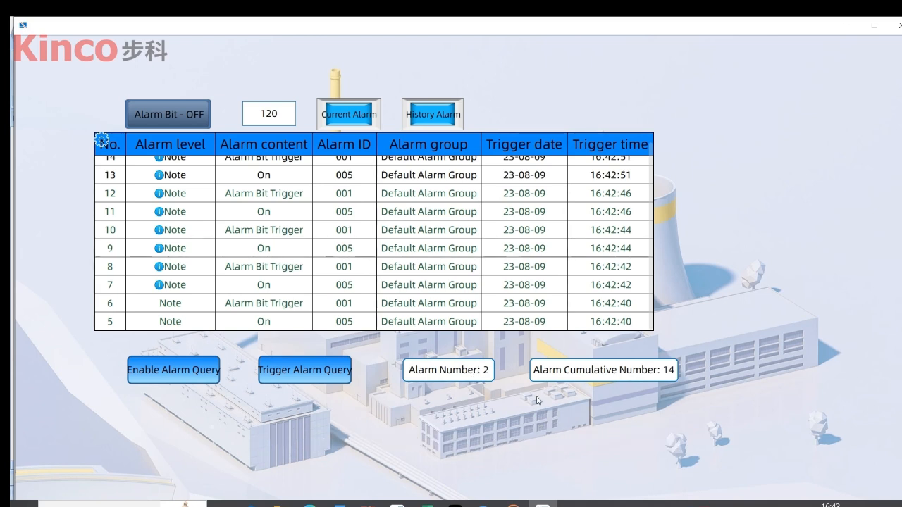
Close the offline simulation and examine the entries for alarm IDs 001 and 005 in the Alarm Info Table.
{"action": "right_click", "coordinate": [547, 290]}
{"action": "left_click", "coordinate": [548, 292]}
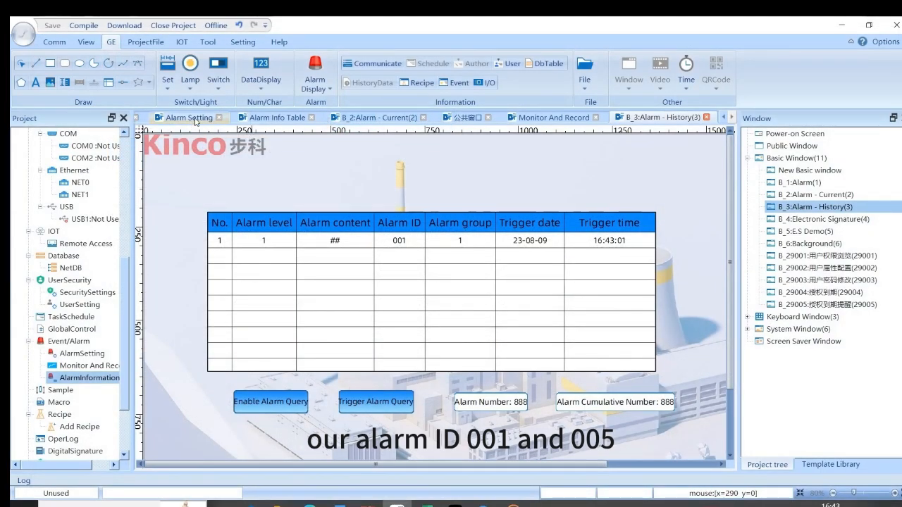
{"action": "left_click", "coordinate": [277, 117]}
{"action": "left_click", "coordinate": [502, 216]}
{"action": "left_click", "coordinate": [512, 283]}
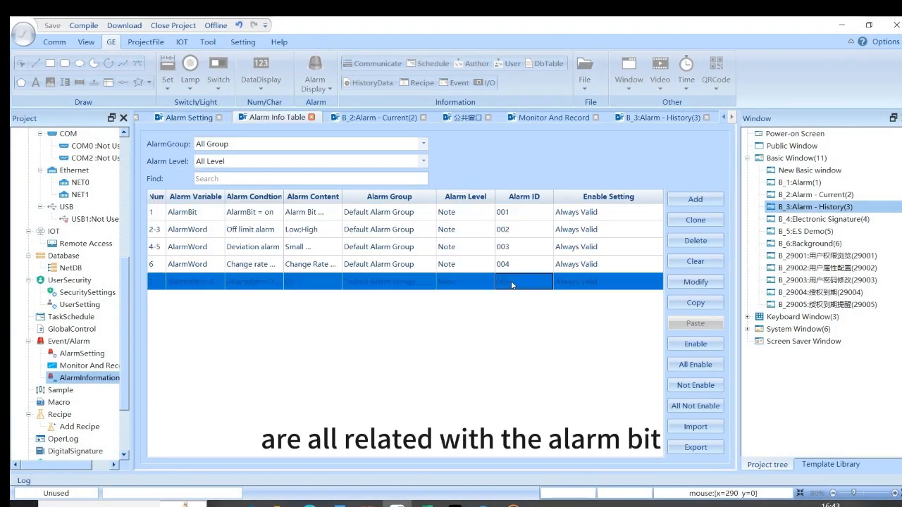
{"action": "left_click", "coordinate": [501, 209]}
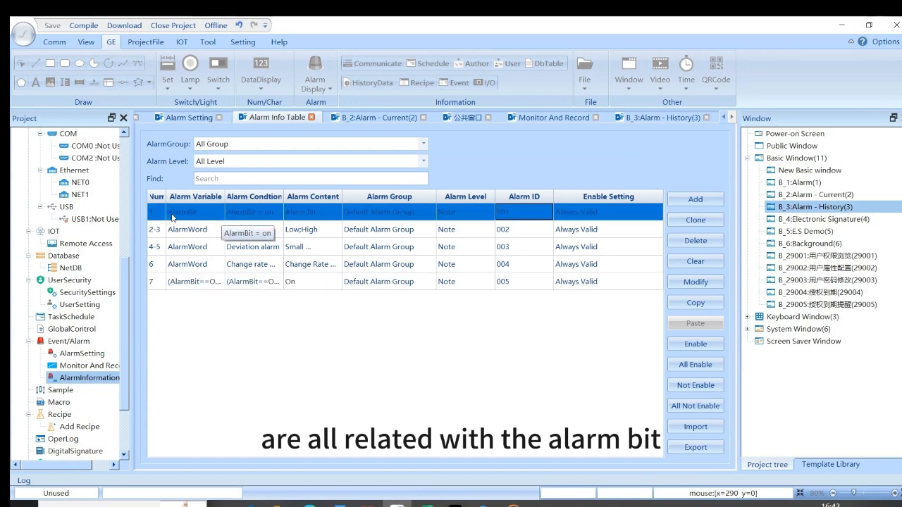